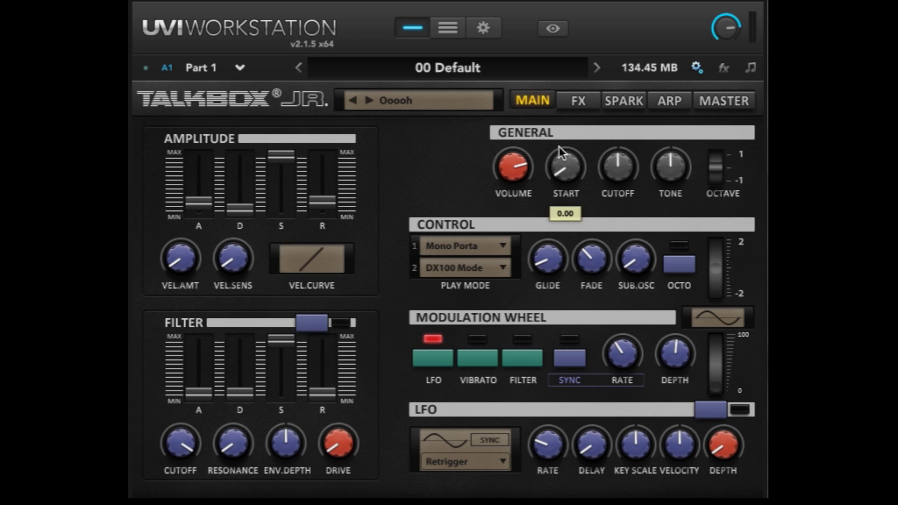
Step: Look through the FX, SparkVerb, arpeggiator and master pages, toggling the SparkVerb reverb on and off, and return to the main page
click(578, 97)
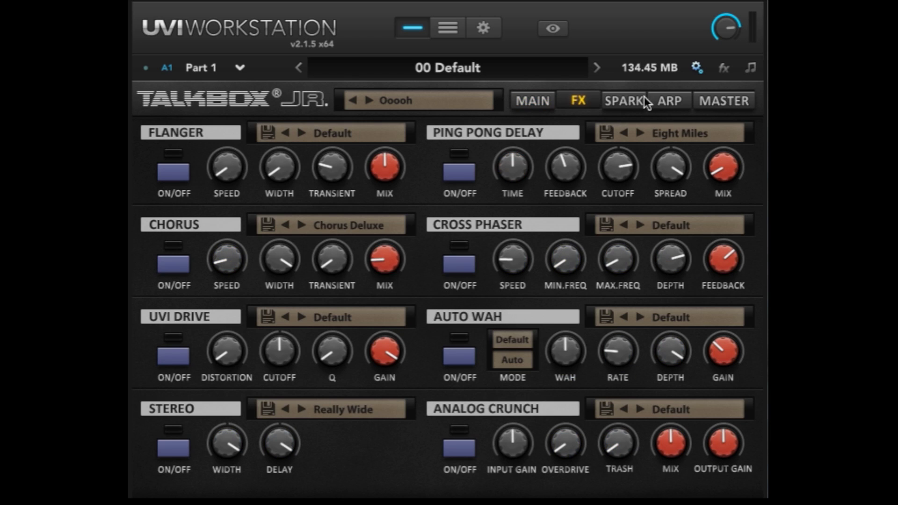
click(631, 99)
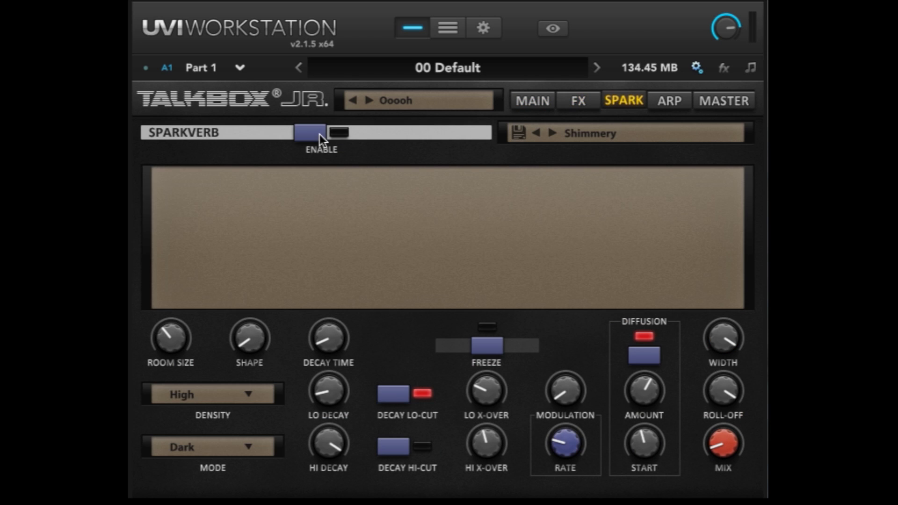
click(319, 134)
click(319, 133)
click(666, 103)
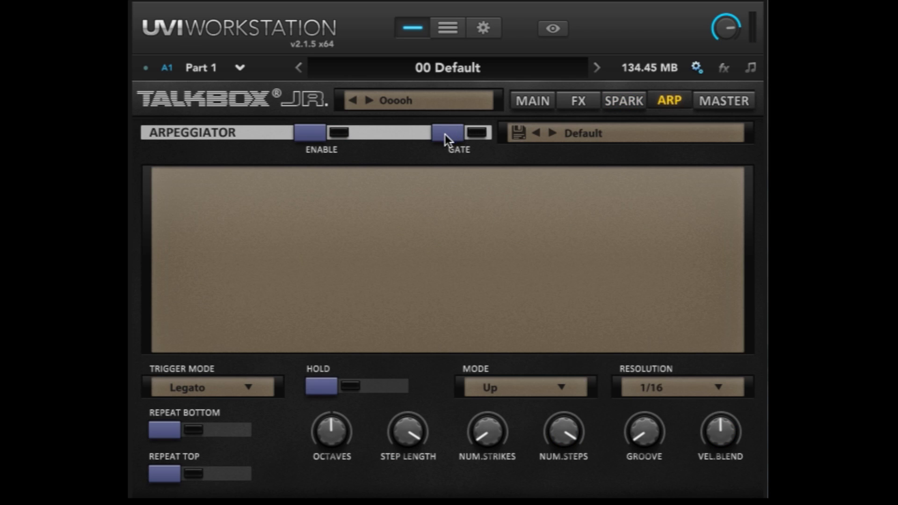
click(729, 94)
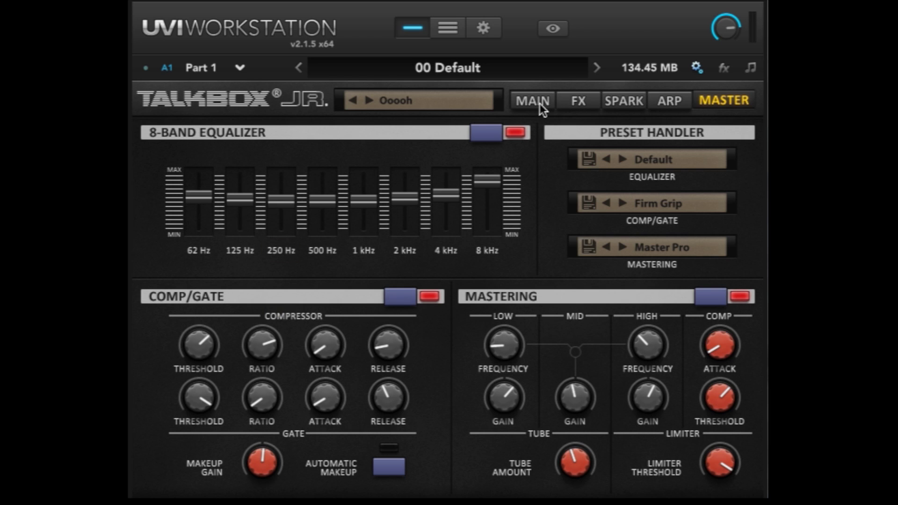
click(524, 103)
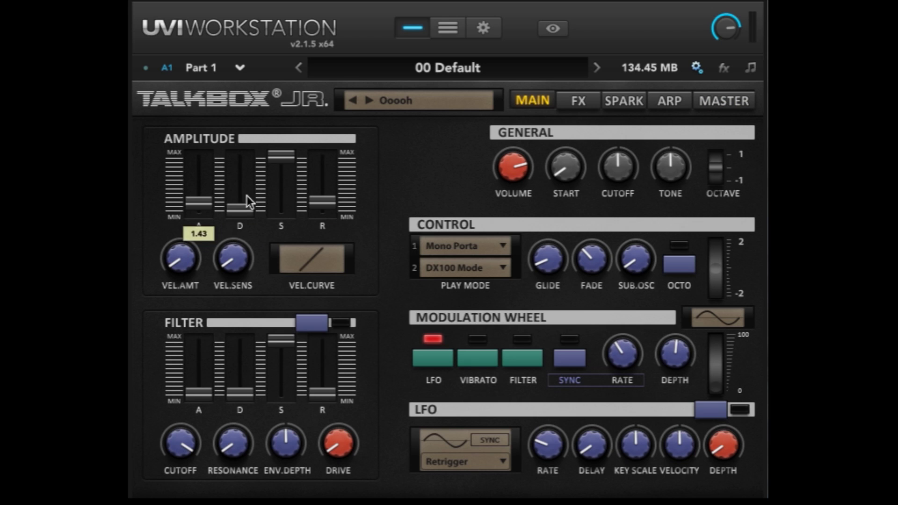
Step: Lower the sustain, attack and release of the amplitude envelope to their minimum
mouse_move(246, 211)
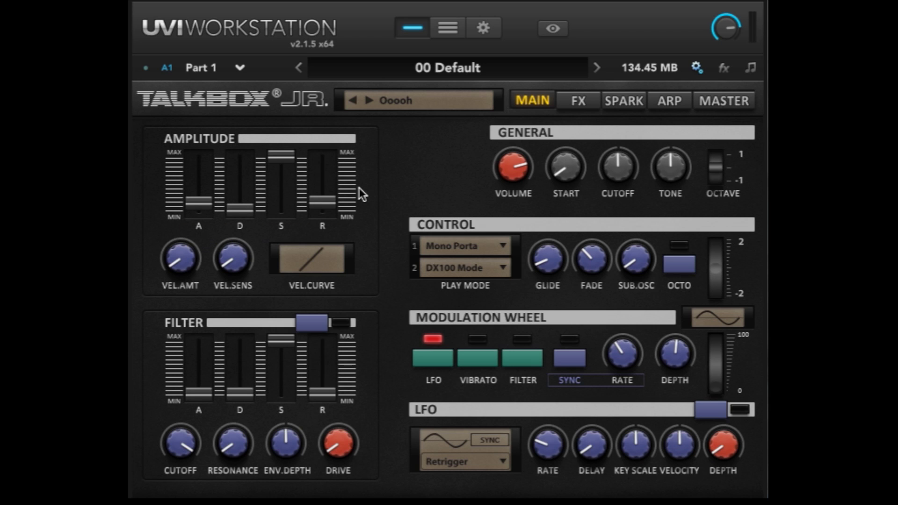
mouse_move(217, 205)
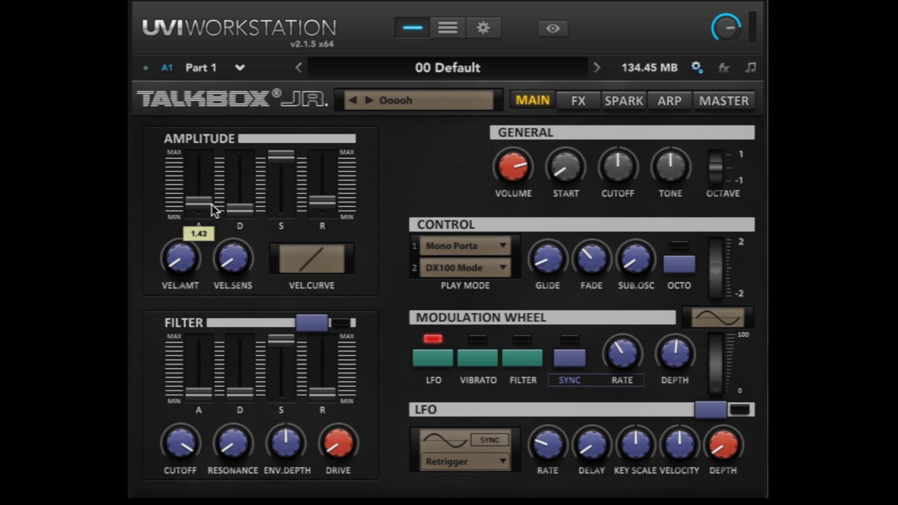
mouse_move(241, 182)
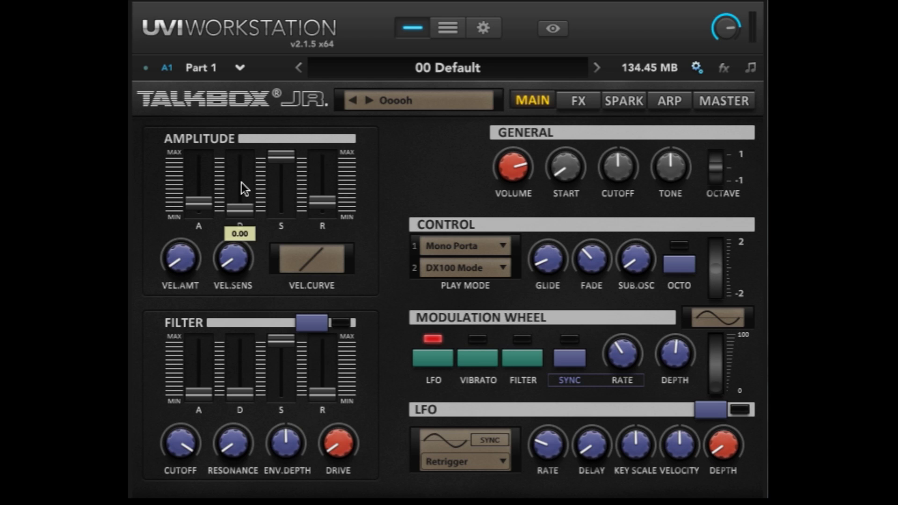
drag(291, 175, 326, 216)
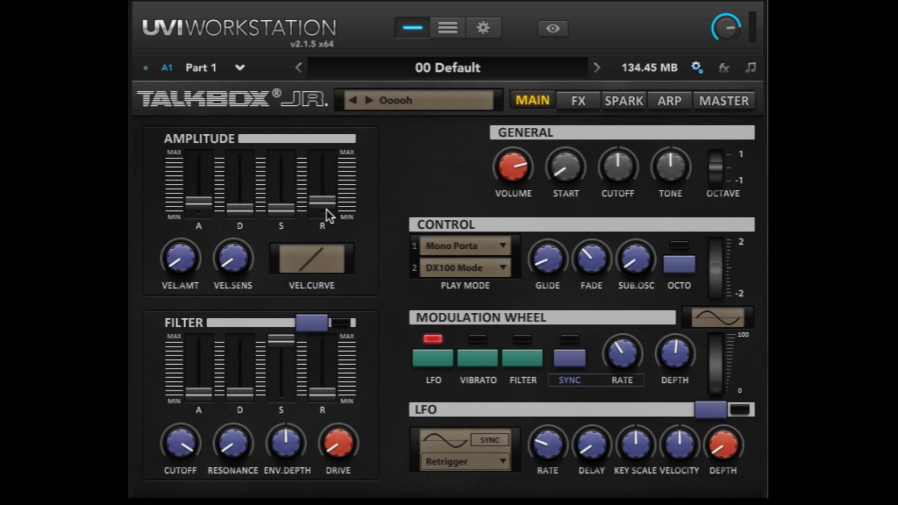
drag(202, 208, 199, 286)
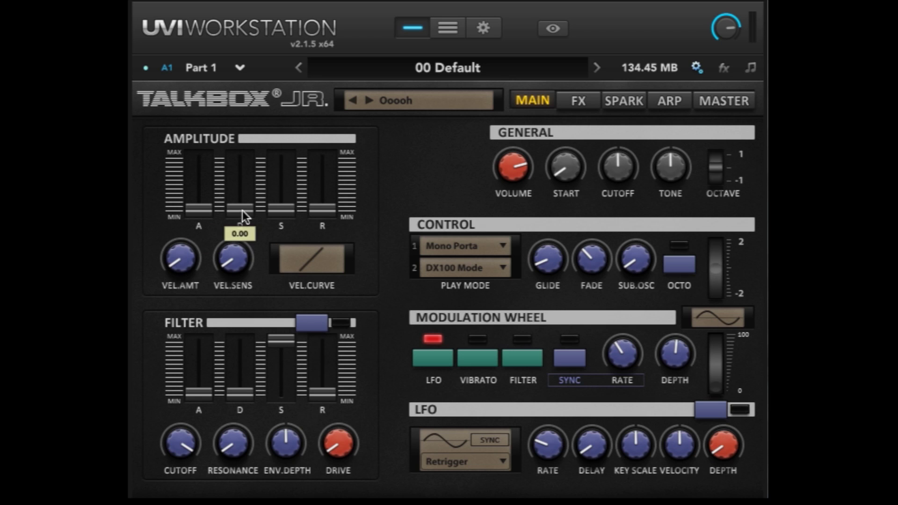
Step: Try the amplitude envelope's decay at 24.76 and 13.33, and settle it at maximum
drag(241, 210, 249, 165)
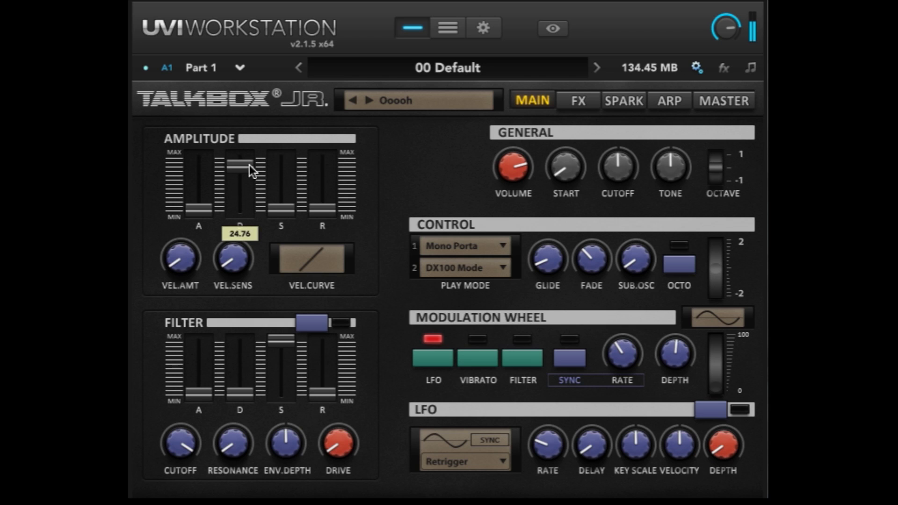
drag(248, 165, 245, 186)
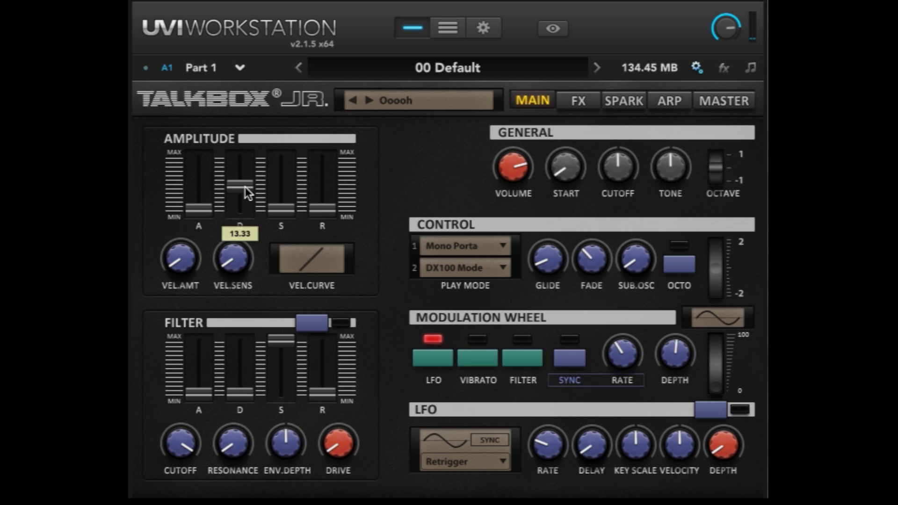
drag(244, 187, 250, 143)
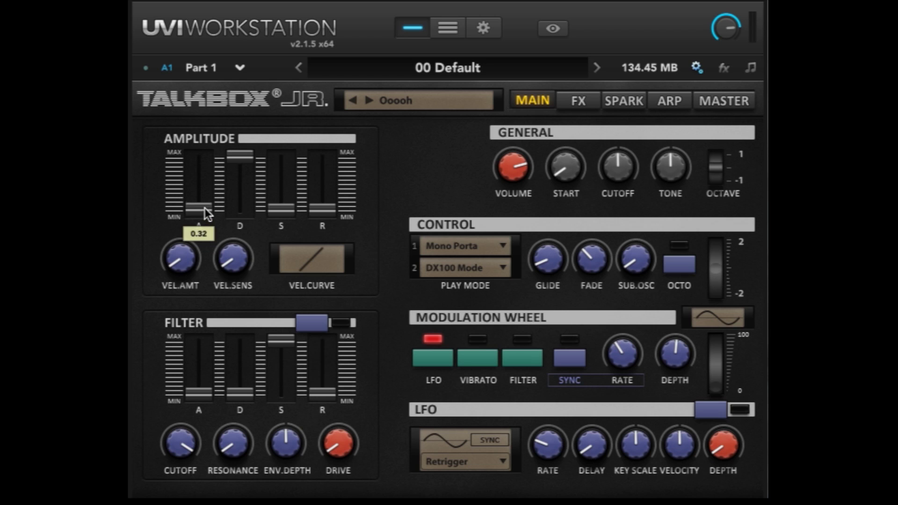
Step: Set the amplitude envelope's attack to 1.43 and raise its release slightly above minimum
drag(205, 211, 204, 207)
mouse_move(198, 215)
drag(199, 211, 201, 202)
mouse_move(321, 205)
drag(329, 206, 327, 200)
mouse_move(195, 207)
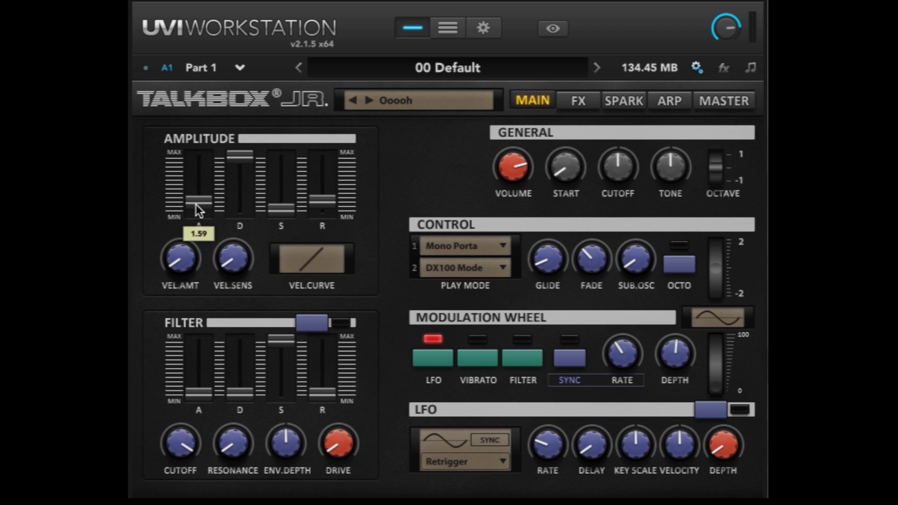
scroll(195, 204, down, 2)
Step: Try higher amplitude velocity amount and velocity sensitivity settings, including a sensitivity of 0.82, and return both to minimum
mouse_move(217, 249)
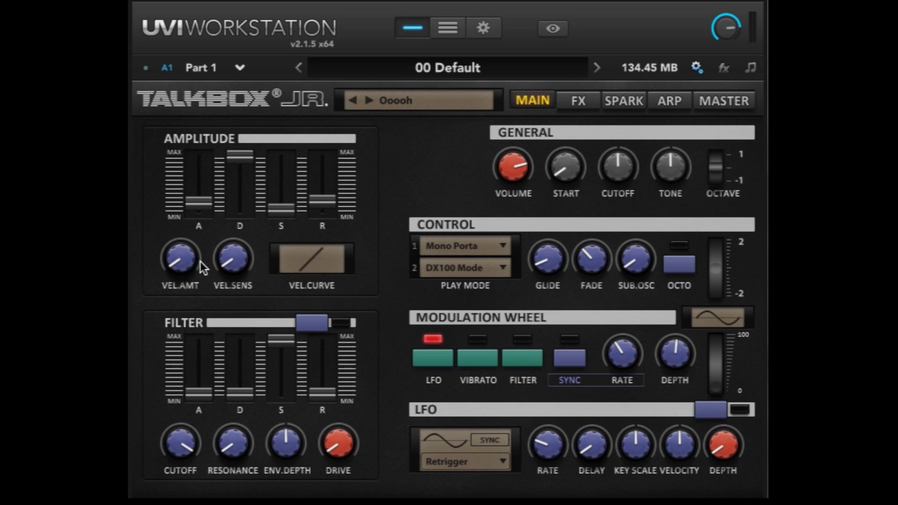
mouse_move(183, 262)
drag(182, 262, 129, 80)
mouse_move(203, 222)
drag(219, 228, 215, 72)
drag(178, 257, 138, 446)
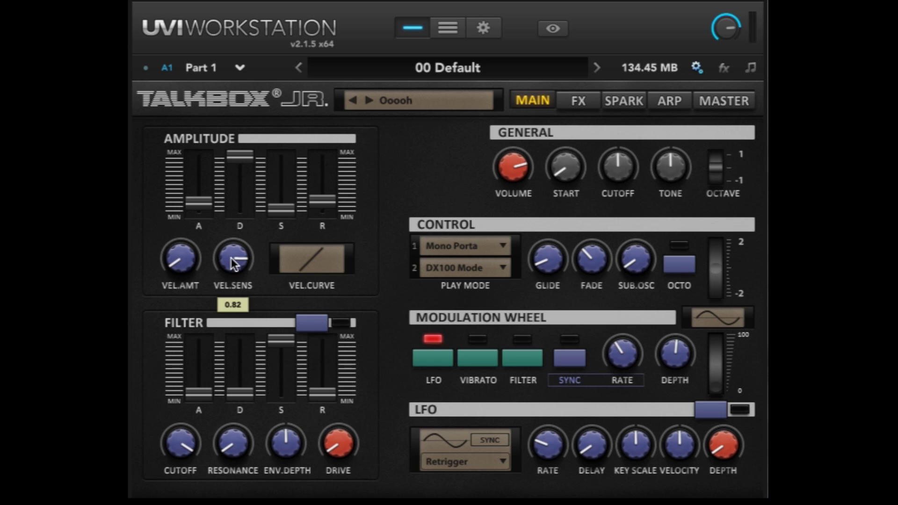
drag(230, 257, 231, 185)
drag(229, 260, 249, 403)
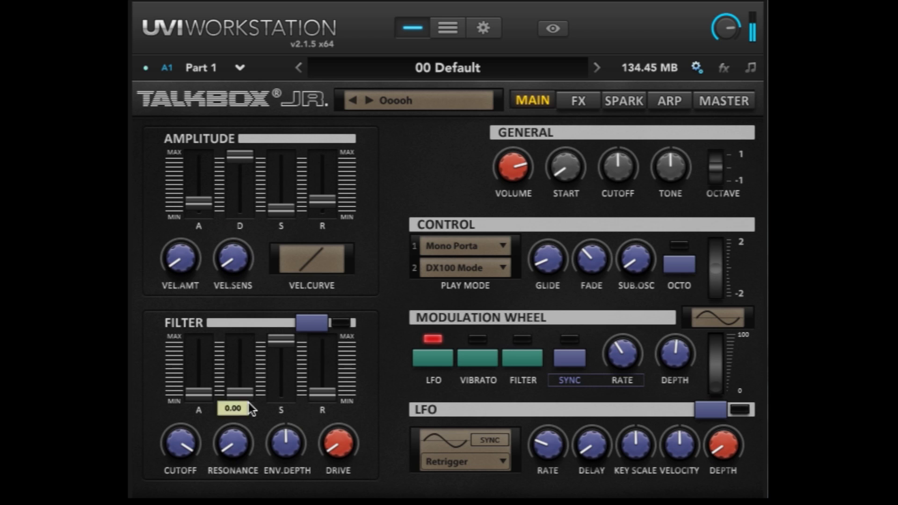
Step: Raise the amplitude velocity amount to maximum and the velocity sensitivity through 0.41 to maximum
drag(175, 257, 162, 126)
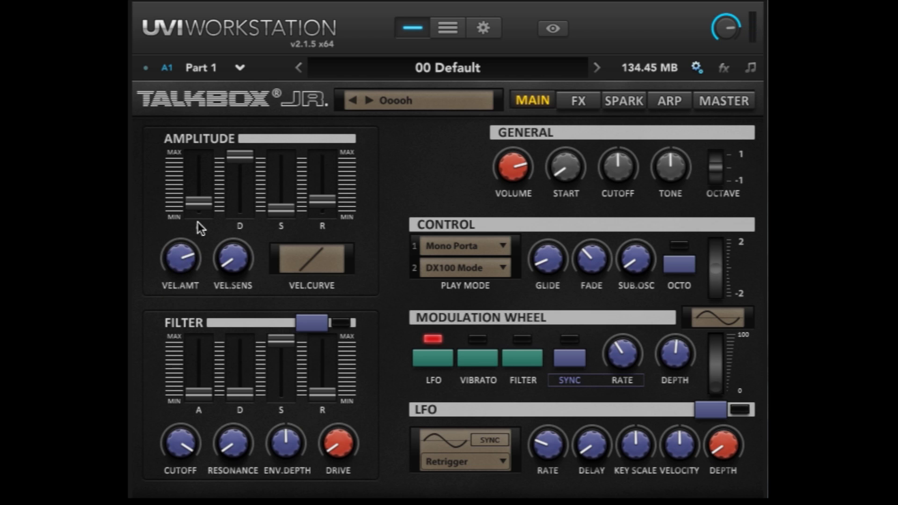
mouse_move(246, 255)
drag(226, 262, 228, 170)
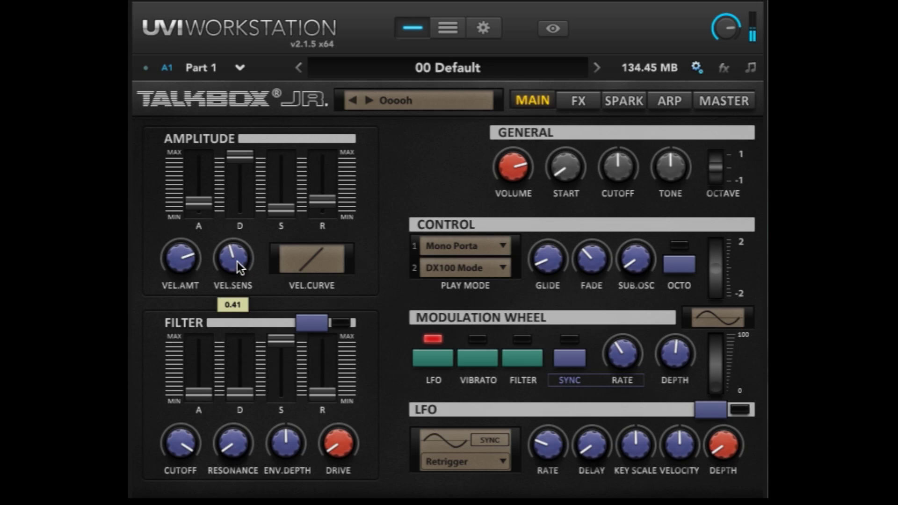
drag(197, 258, 159, 230)
drag(220, 250, 303, 32)
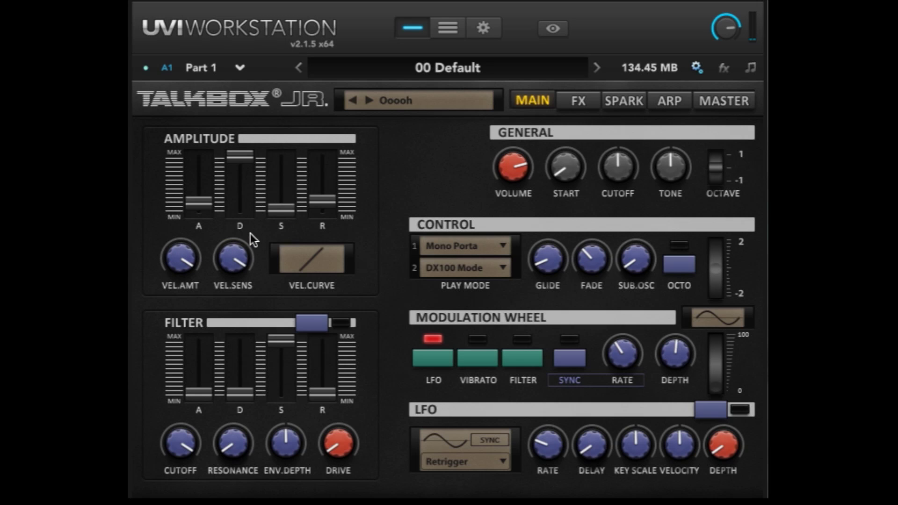
Step: Try the velocity sensitivity at 0.62, and reset both velocity sensitivity and velocity amount to minimum
mouse_move(233, 264)
drag(233, 265, 227, 410)
drag(232, 281, 221, 239)
mouse_move(219, 264)
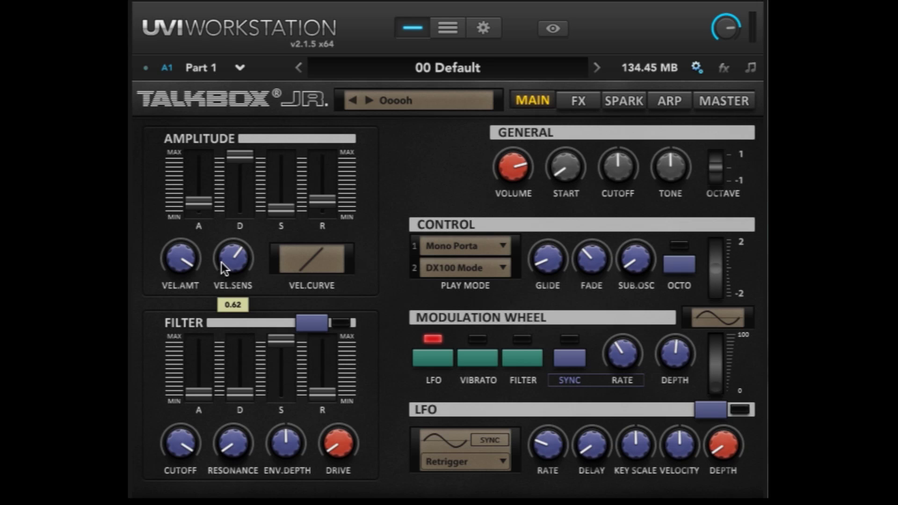
drag(221, 262, 203, 452)
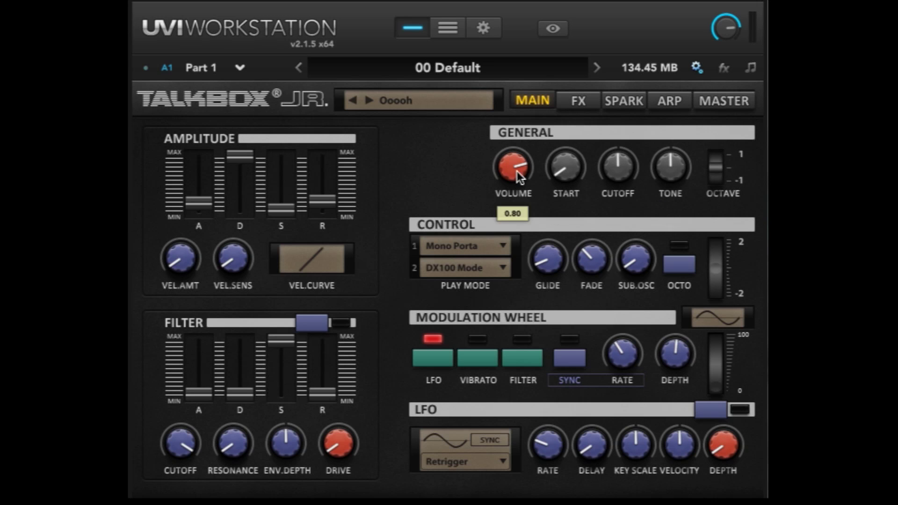
Step: Load the Laaah sound in place of the current talkbox sound
mouse_move(564, 169)
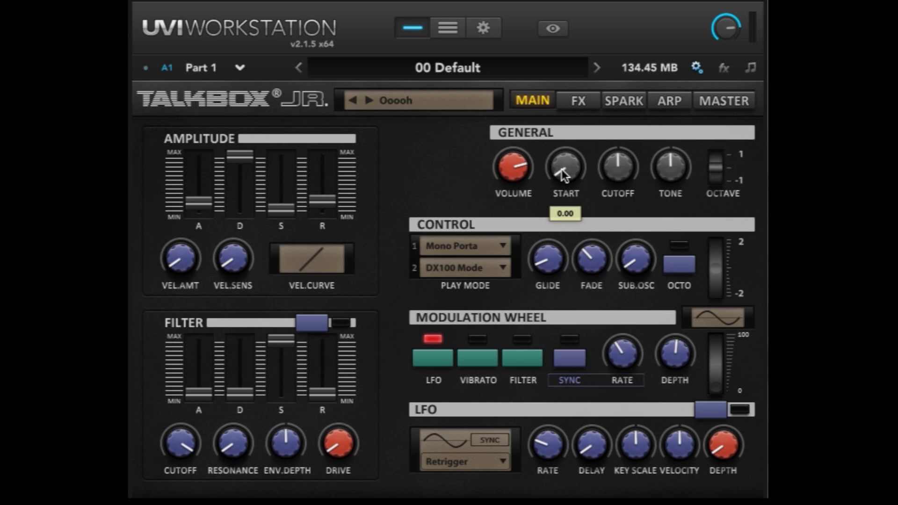
click(435, 98)
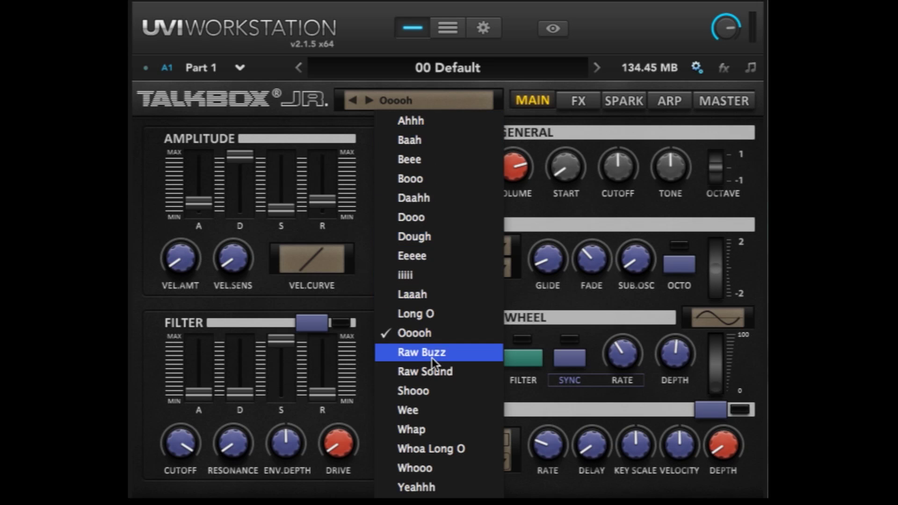
click(574, 208)
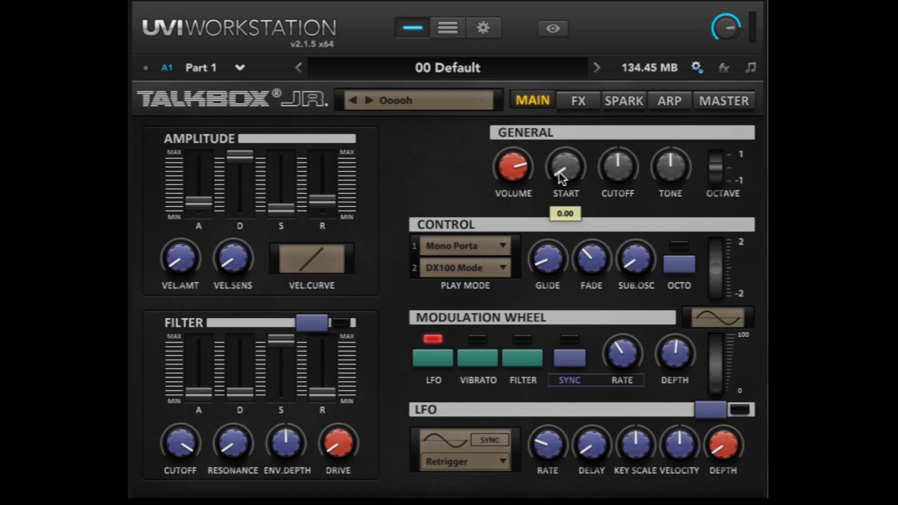
click(423, 104)
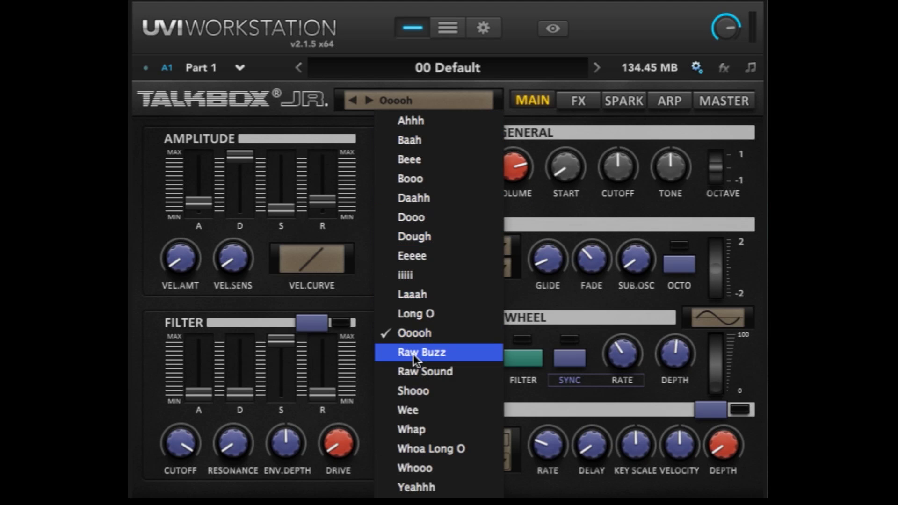
click(429, 295)
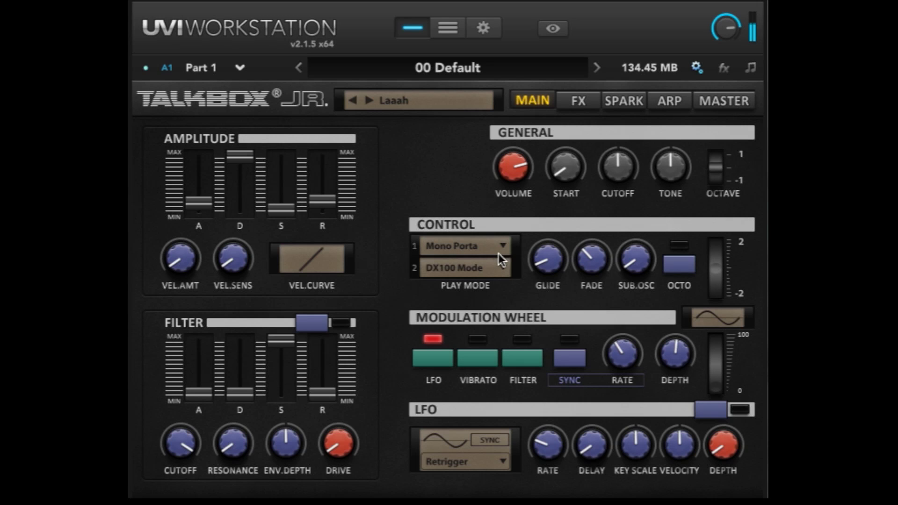
Step: Try progressively later sample start settings, including 76.80, and return the start to 0
mouse_move(561, 179)
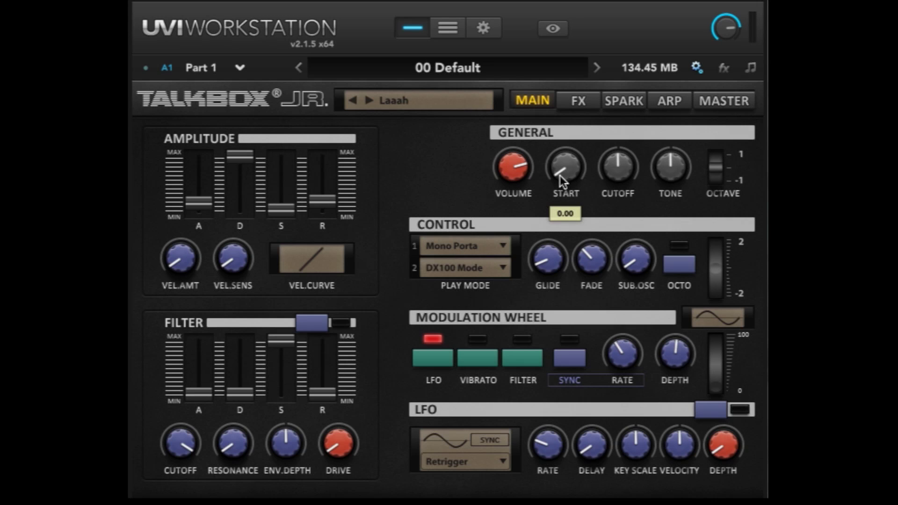
drag(560, 176, 543, 133)
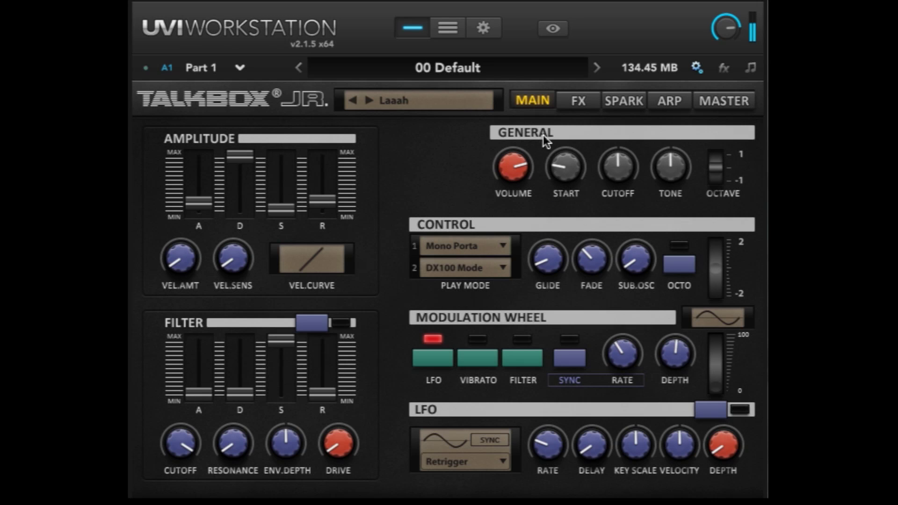
drag(561, 172, 552, 123)
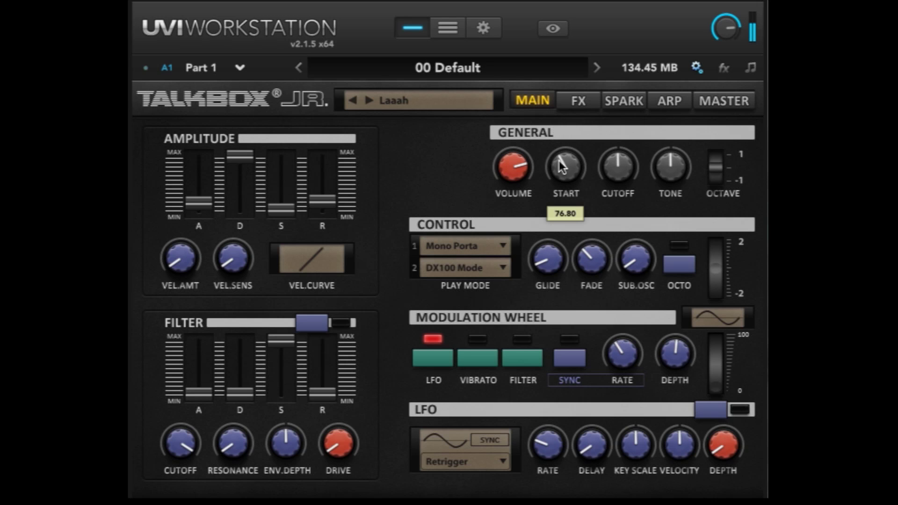
drag(559, 161, 559, 193)
drag(566, 167, 538, 409)
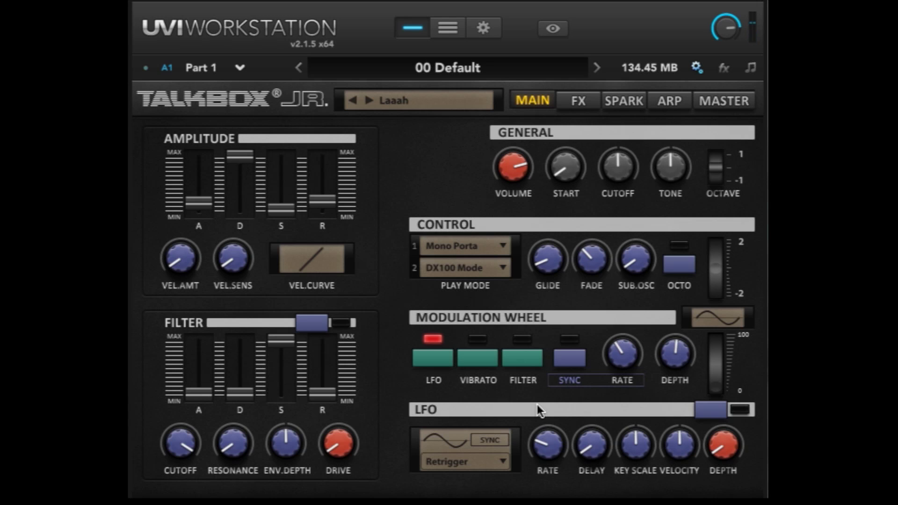
Step: Raise the general sample start to 46.40 and fine-tune it slightly lower
mouse_move(619, 373)
mouse_move(575, 163)
drag(562, 171, 561, 148)
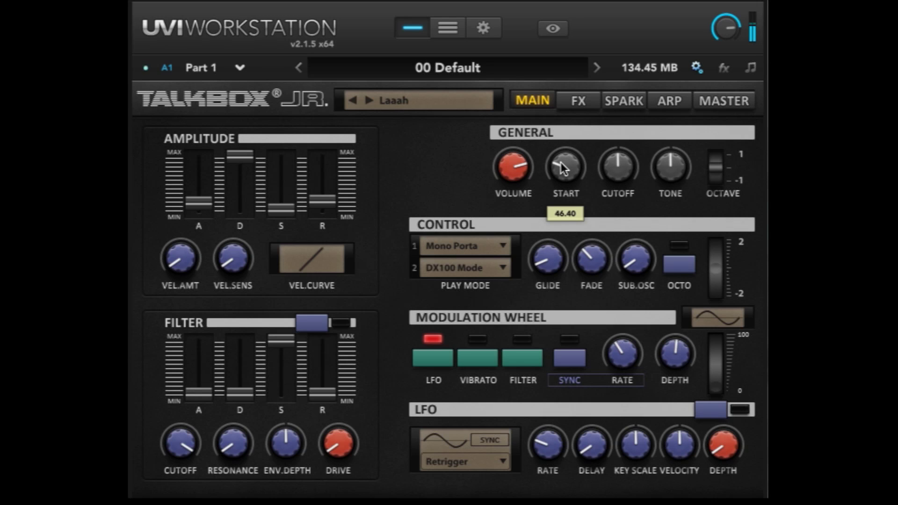
drag(560, 162, 561, 180)
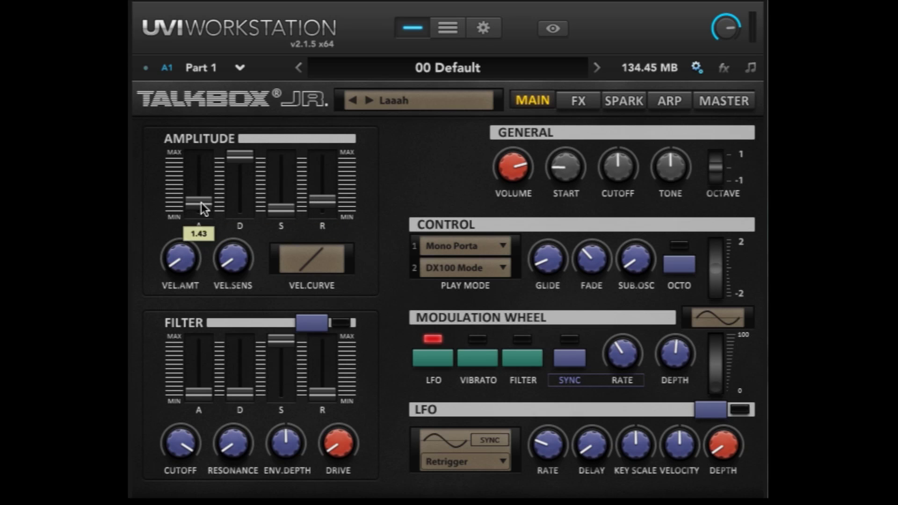
Step: Try the amplitude envelope's attack at minimum, and set it to 2.06
drag(202, 203, 197, 236)
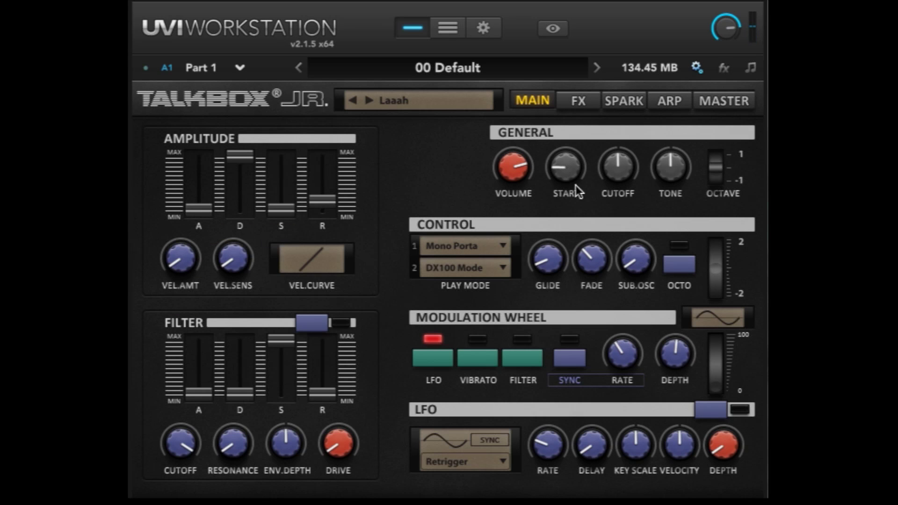
drag(195, 208, 196, 199)
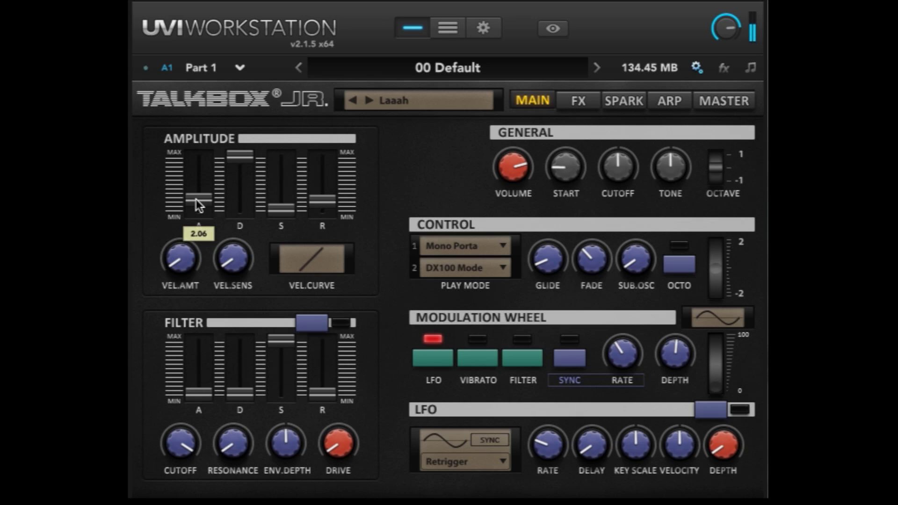
Step: Reset the general sample start to its minimum and load the Raw Buzz sound
mouse_move(318, 197)
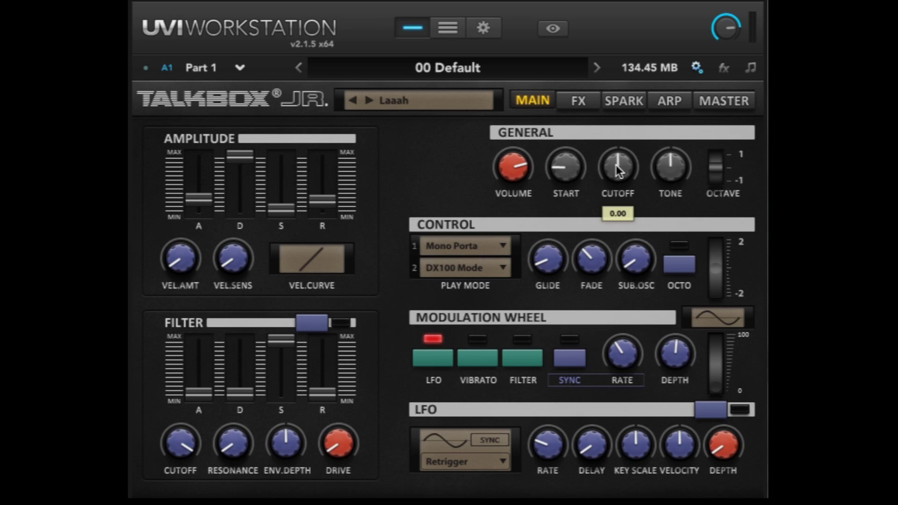
mouse_move(619, 165)
mouse_move(563, 165)
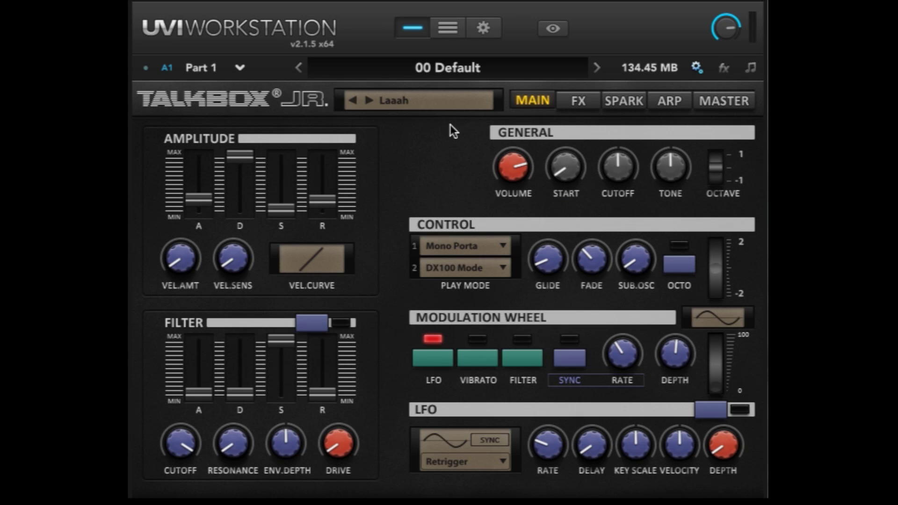
click(445, 107)
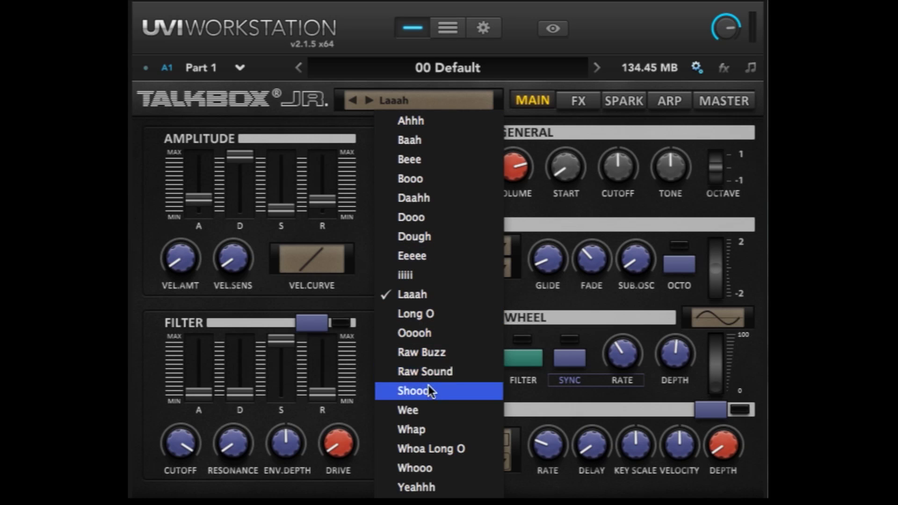
click(450, 354)
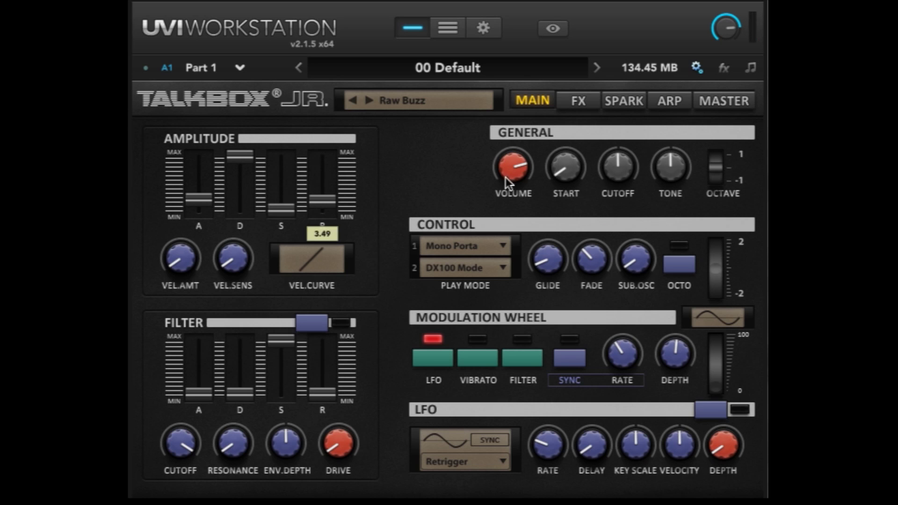
Step: Load the Raw Sound talkbox sound, try a lower general cutoff, and return the cutoff to 0.00
mouse_move(610, 185)
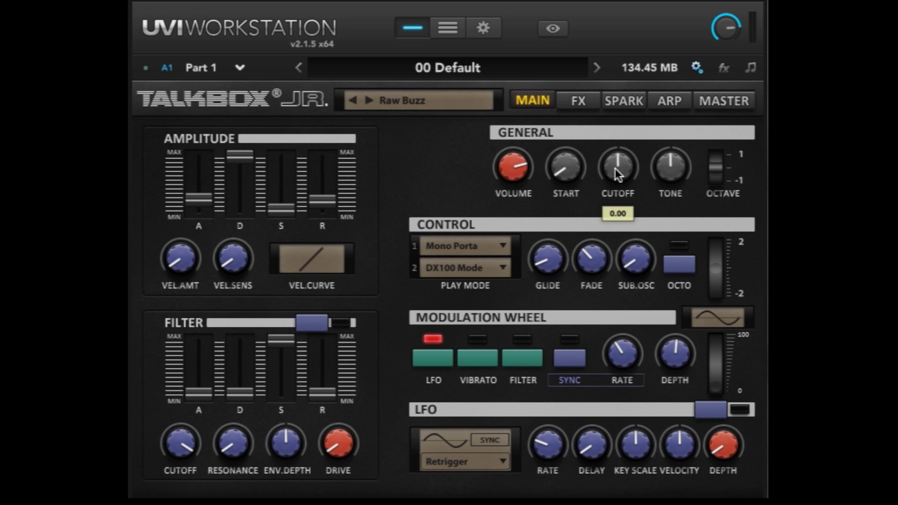
click(420, 100)
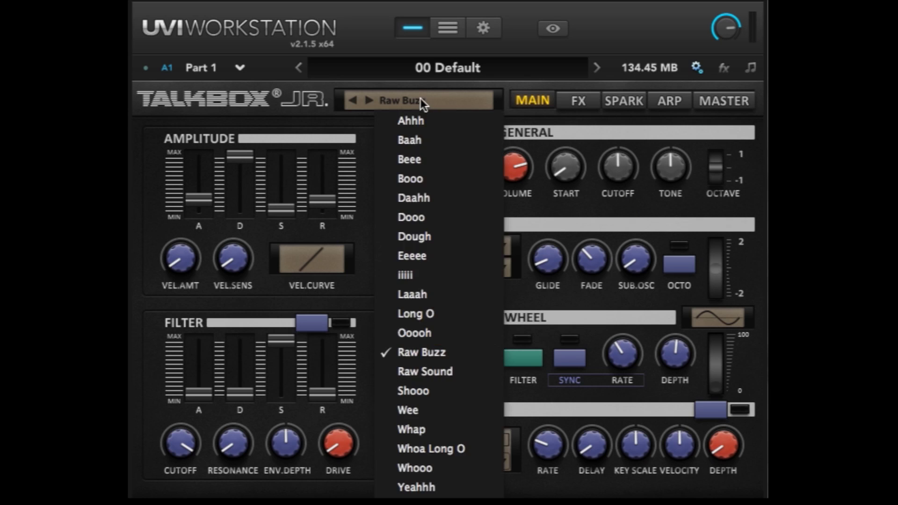
click(457, 373)
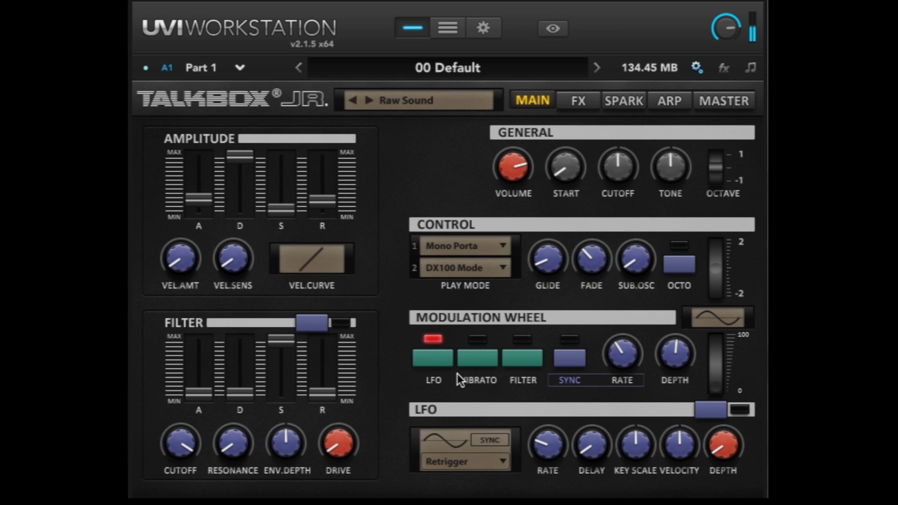
mouse_move(619, 157)
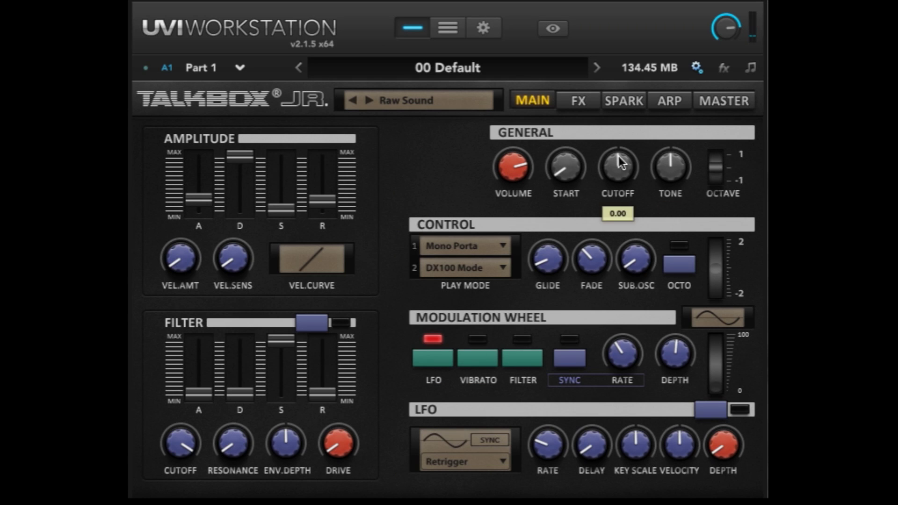
drag(616, 161, 605, 292)
double_click(589, 173)
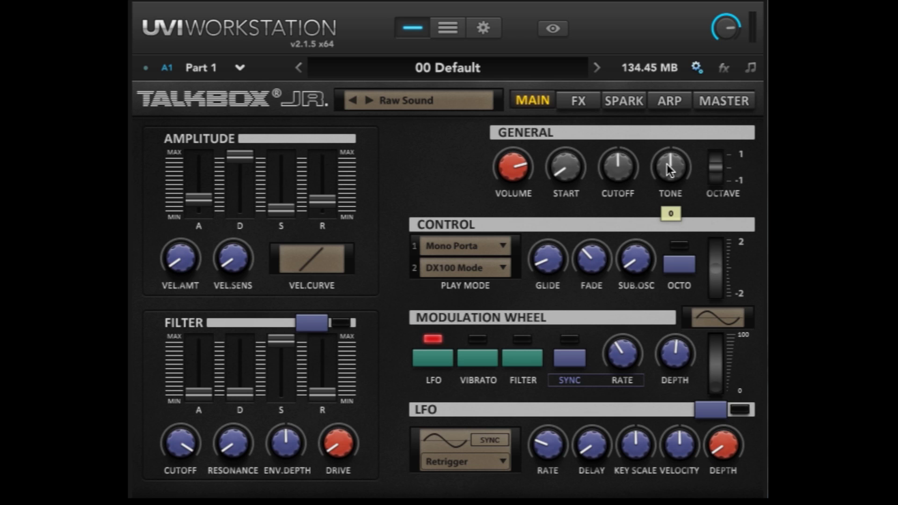
Step: Raise the general tone to 5 and load the Wee sound
mouse_move(667, 165)
mouse_down()
mouse_move(662, 206)
mouse_move(668, 155)
mouse_up()
click(402, 99)
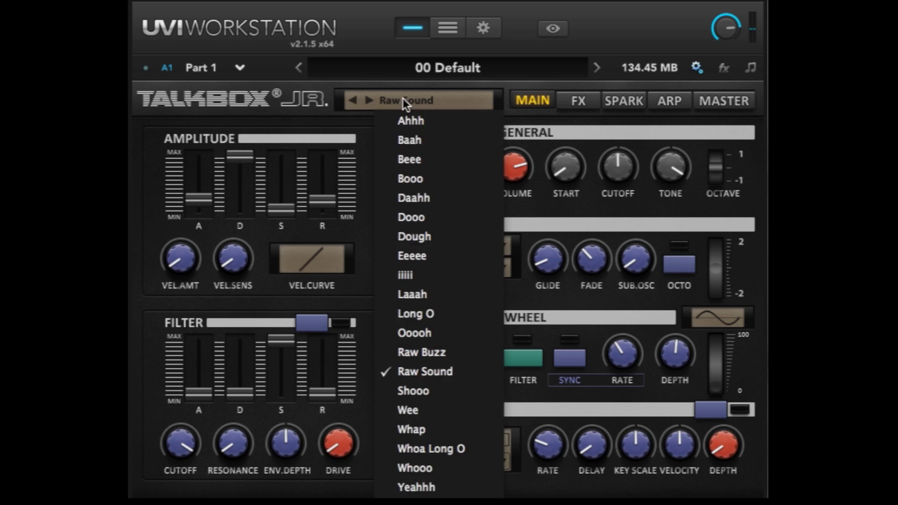
click(453, 411)
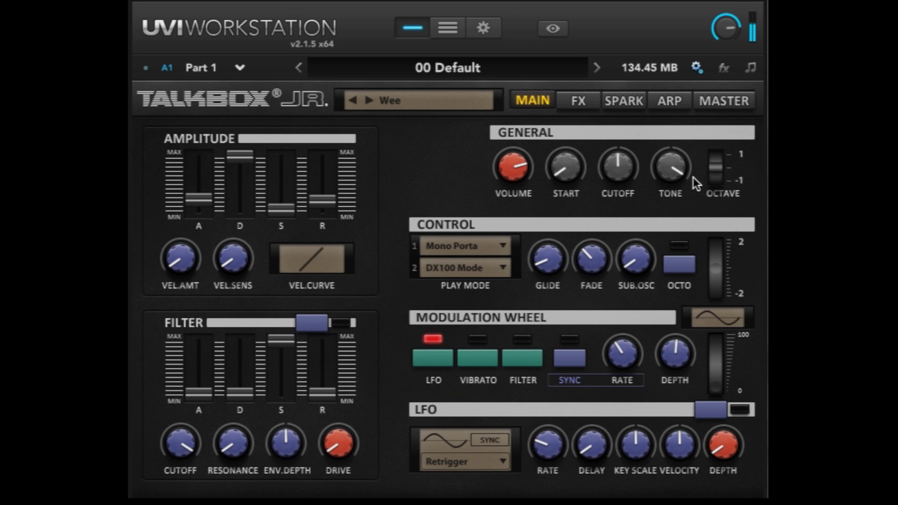
Step: Try the general tone at its minimum on the Wee sound and reset it to 0
mouse_move(665, 171)
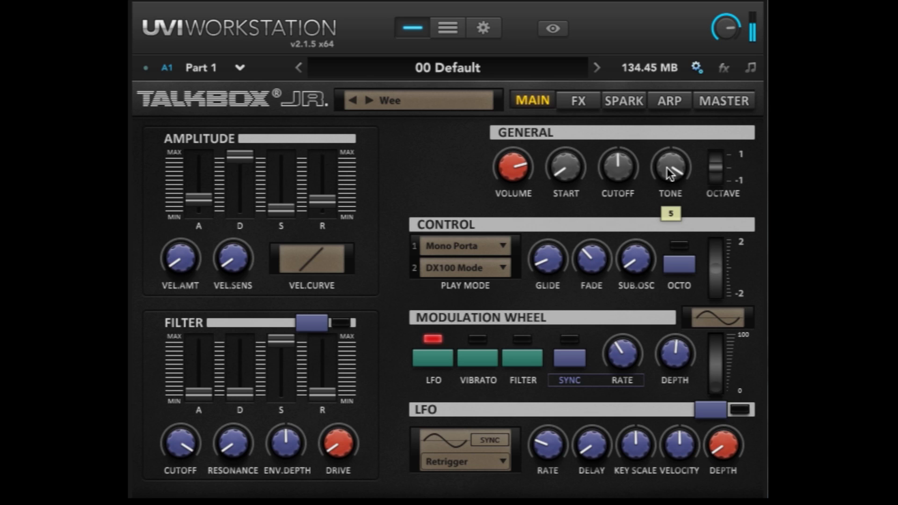
drag(668, 248, 649, 461)
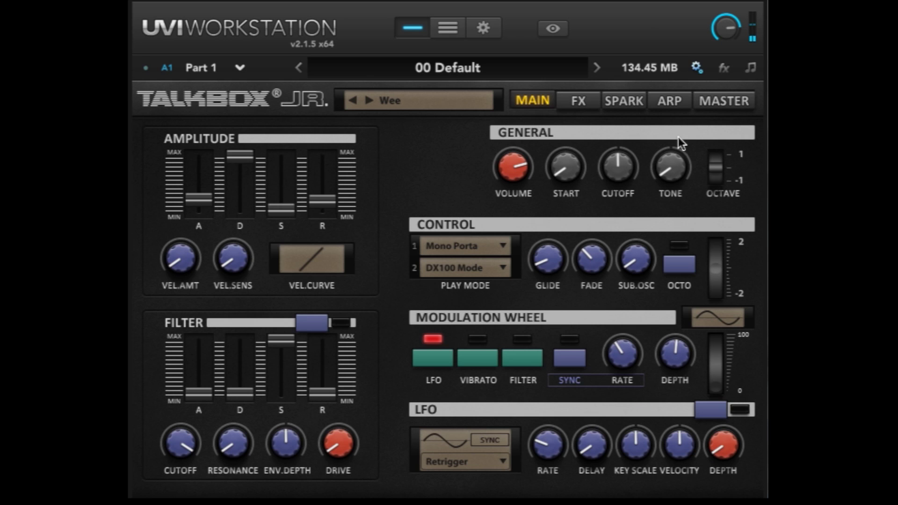
double_click(671, 161)
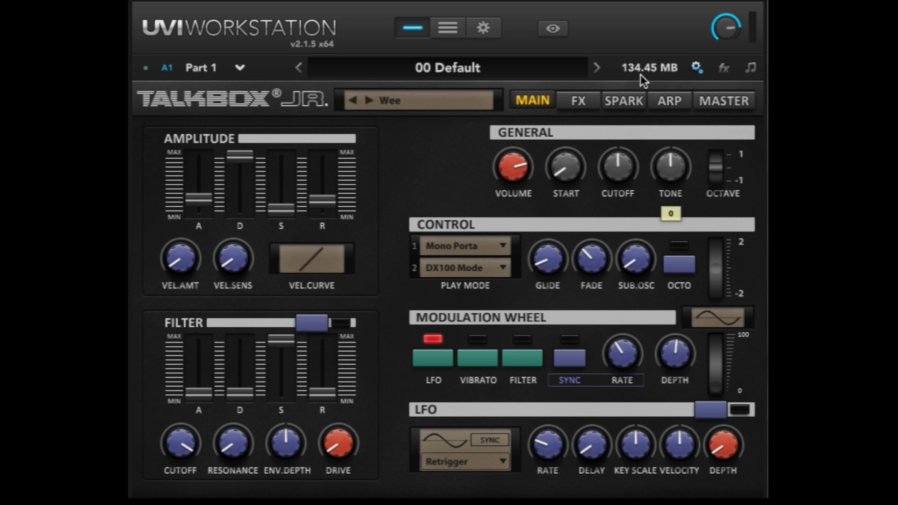
Step: Assign MIDI CC 1 to the general tone, sweep the tone with it, and clear the assignment
right_click(664, 166)
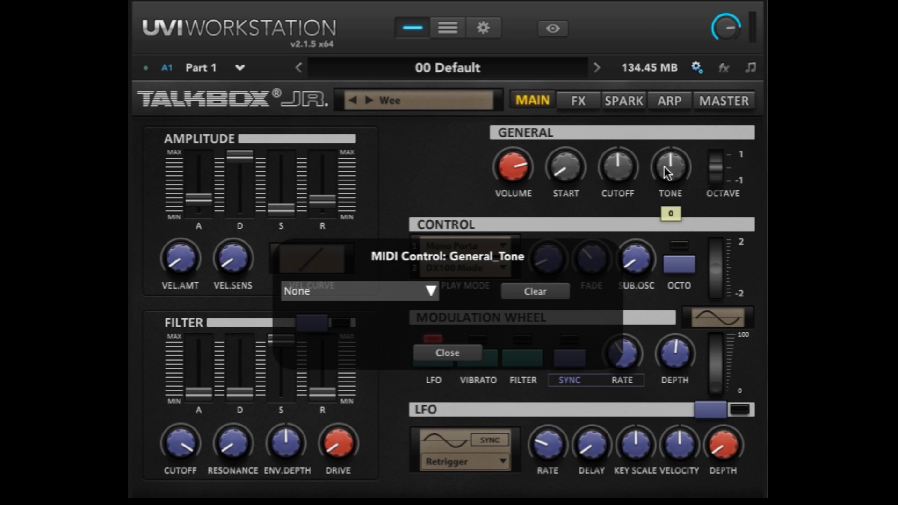
click(664, 167)
drag(664, 166, 672, 178)
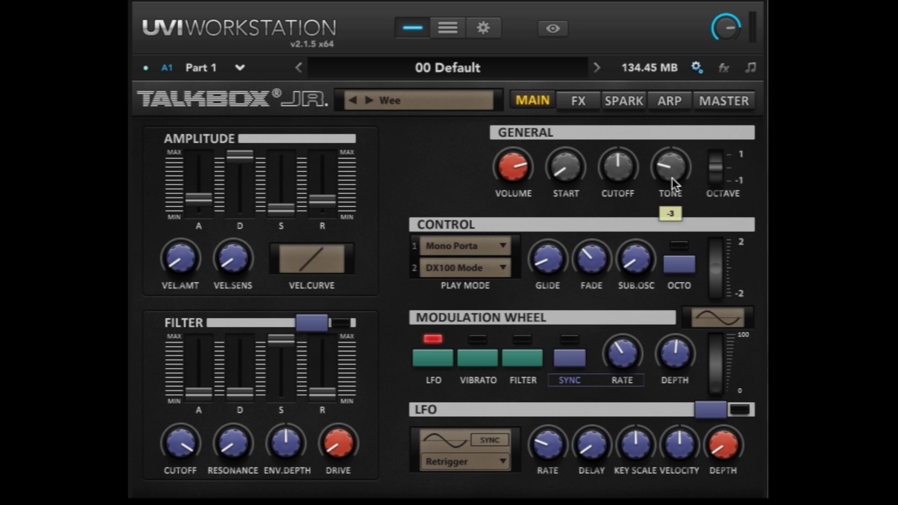
scroll(672, 179, up, 5)
scroll(673, 178, down, 5)
right_click(672, 179)
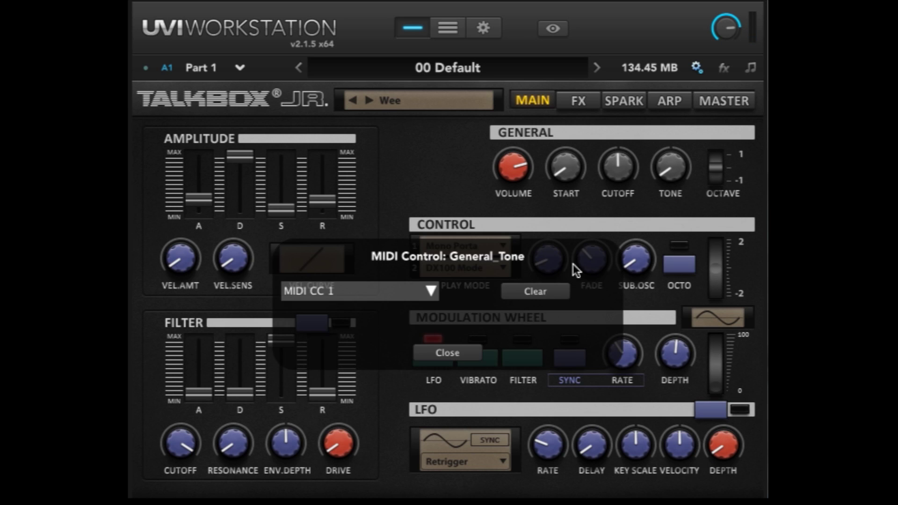
click(542, 291)
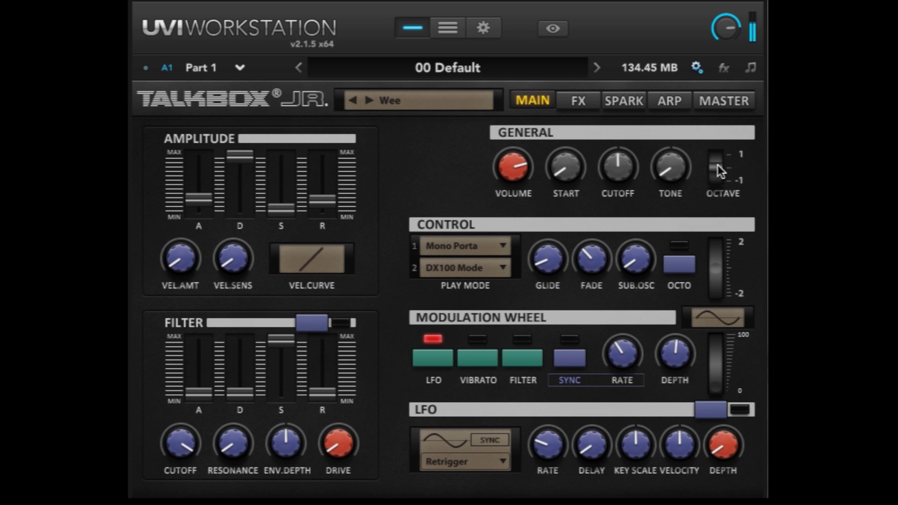
Step: Return the general tone to 0 and try shifting the octave up to 1 and down
drag(717, 165, 718, 120)
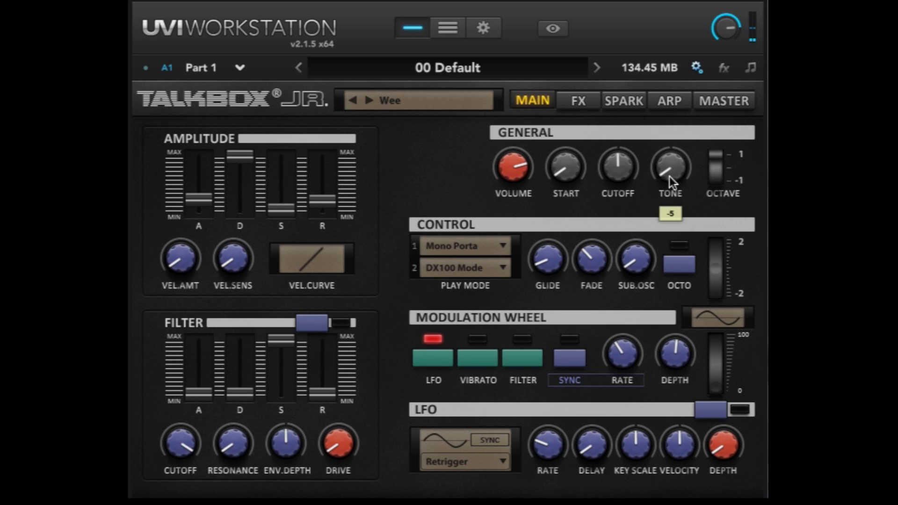
drag(669, 177, 656, 73)
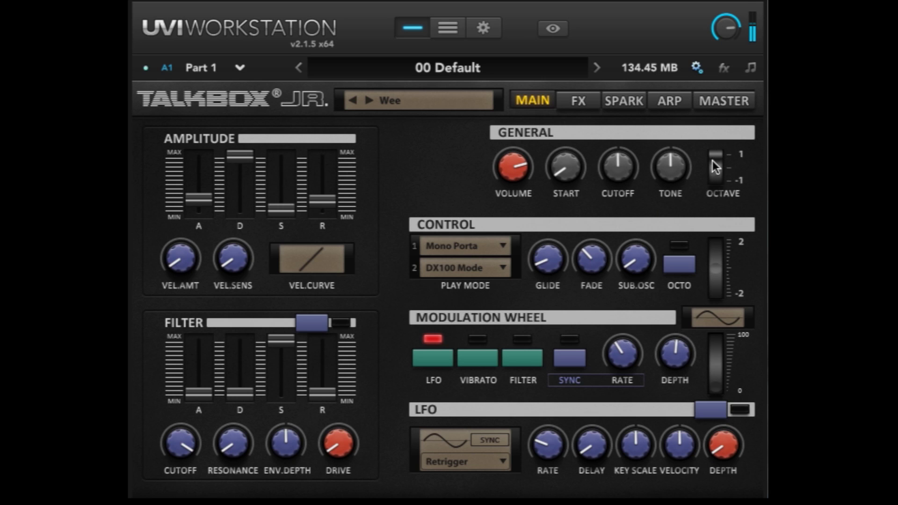
drag(713, 160, 718, 259)
Step: Extend the general octave range by setting its lower limit to -2 and its upper limit to 2
double_click(738, 179)
text(-)
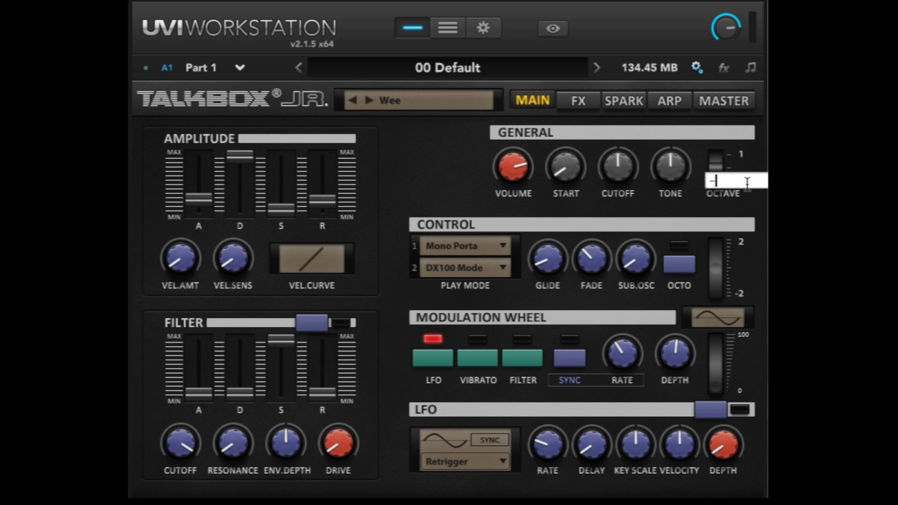
text(2)
key(Return)
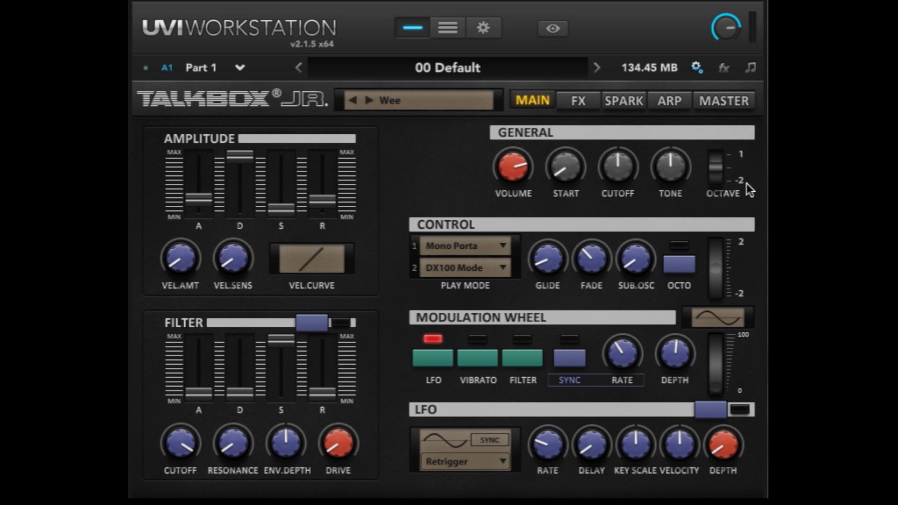
double_click(740, 155)
text(2)
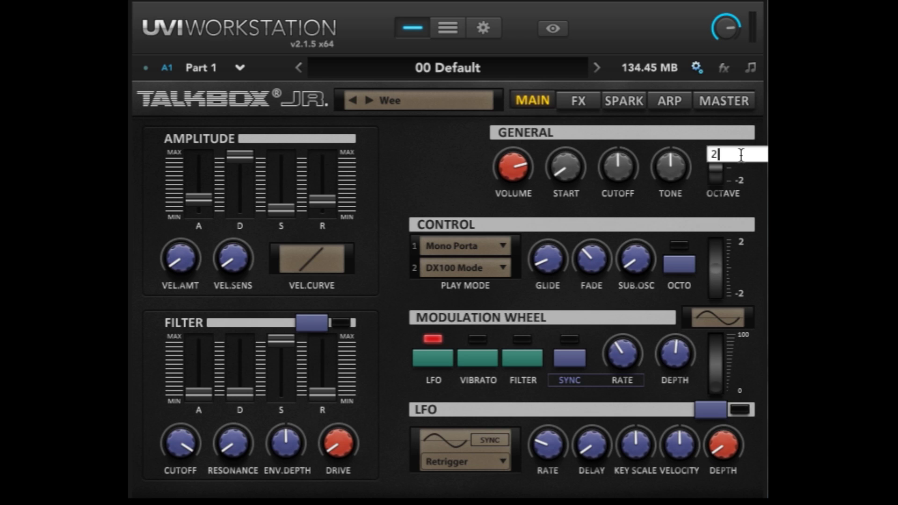
key(Return)
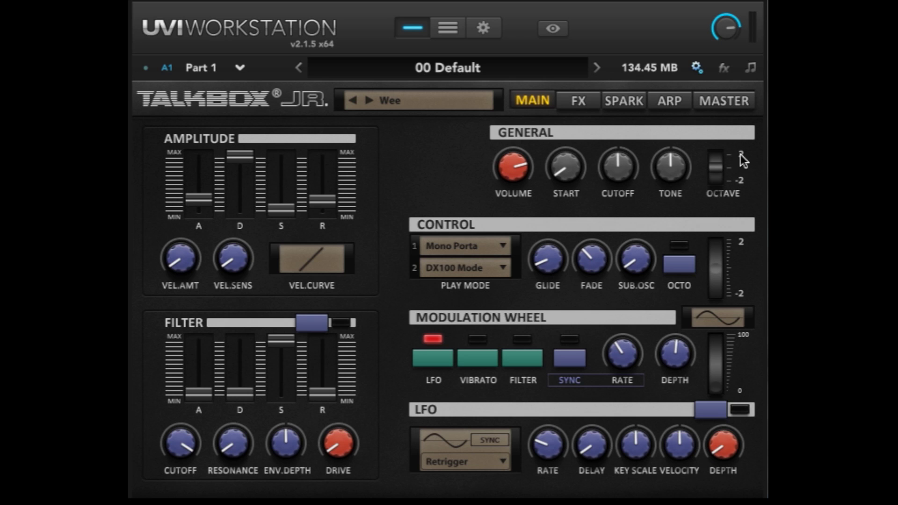
double_click(736, 185)
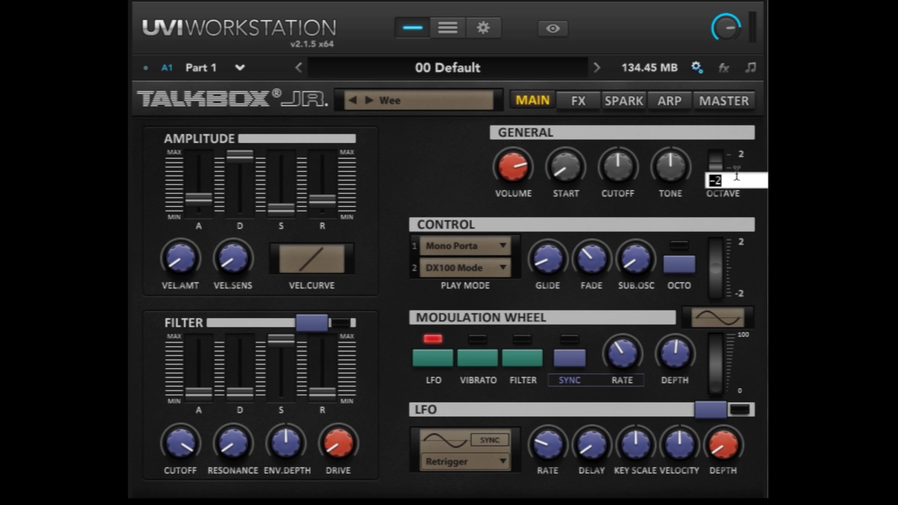
click(738, 161)
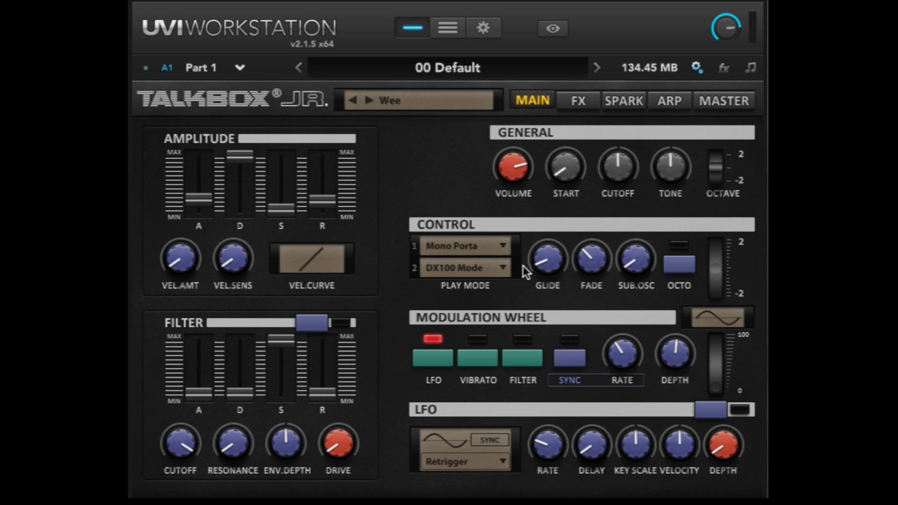
Step: Try the Polyphonic play mode in place of Mono Porta
mouse_move(543, 270)
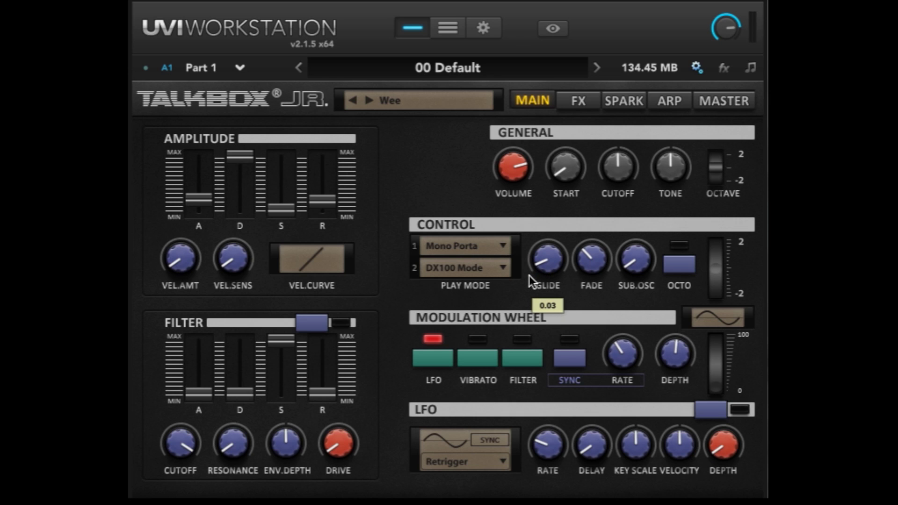
click(503, 252)
click(473, 262)
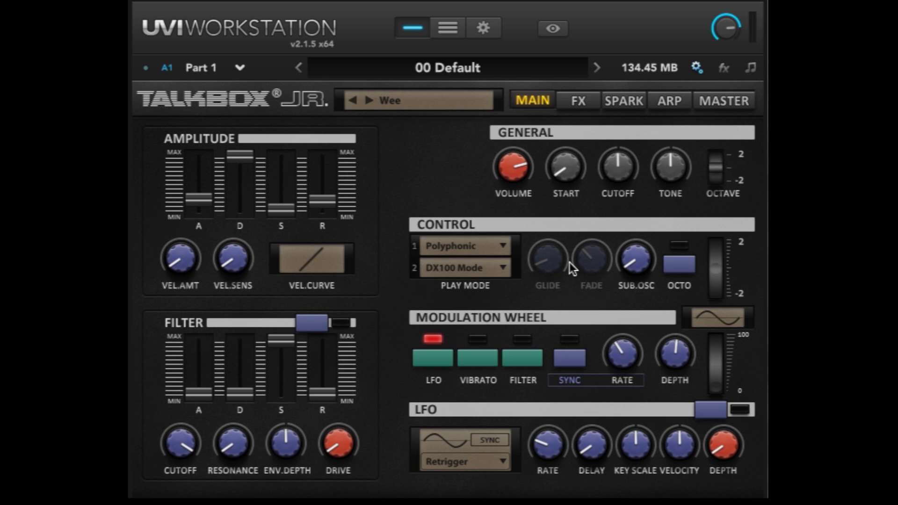
mouse_move(577, 269)
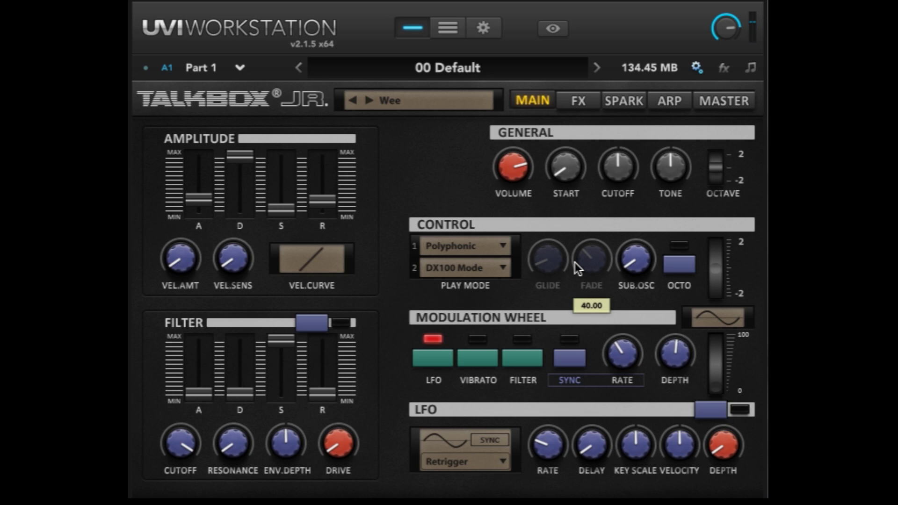
Step: Set the play mode to Poly Porta and raise the glide to slightly below midway
click(485, 253)
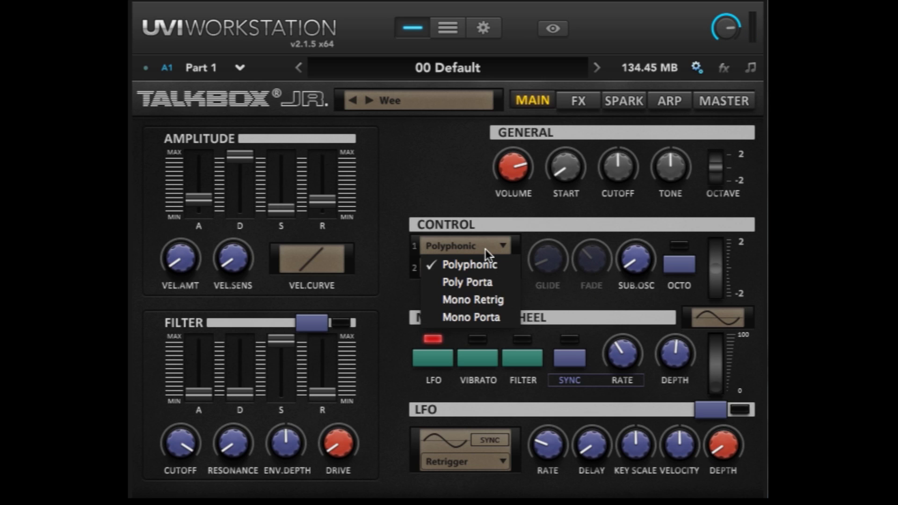
click(485, 280)
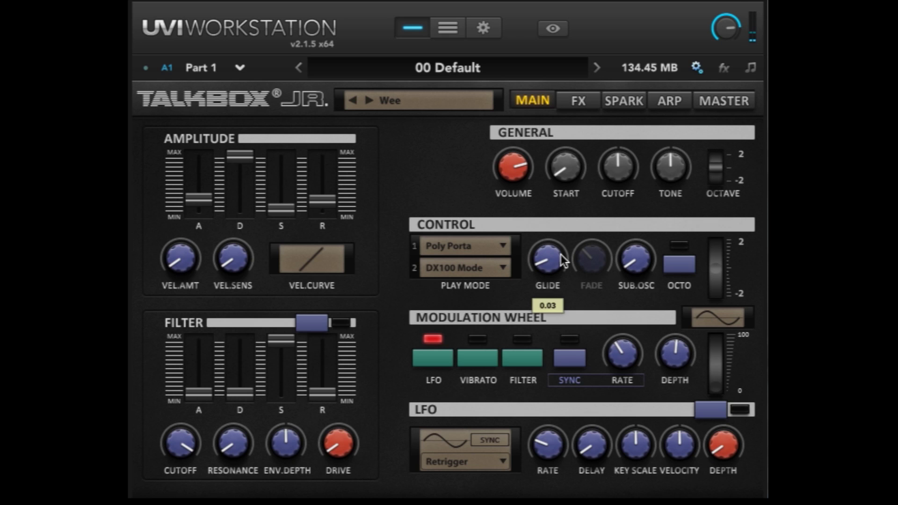
drag(561, 255, 527, 190)
mouse_move(527, 185)
Step: Switch the second play mode setting to Classic Mode, and try Mono Retrig before choosing Mono Porta 1 for the first
click(483, 264)
click(483, 283)
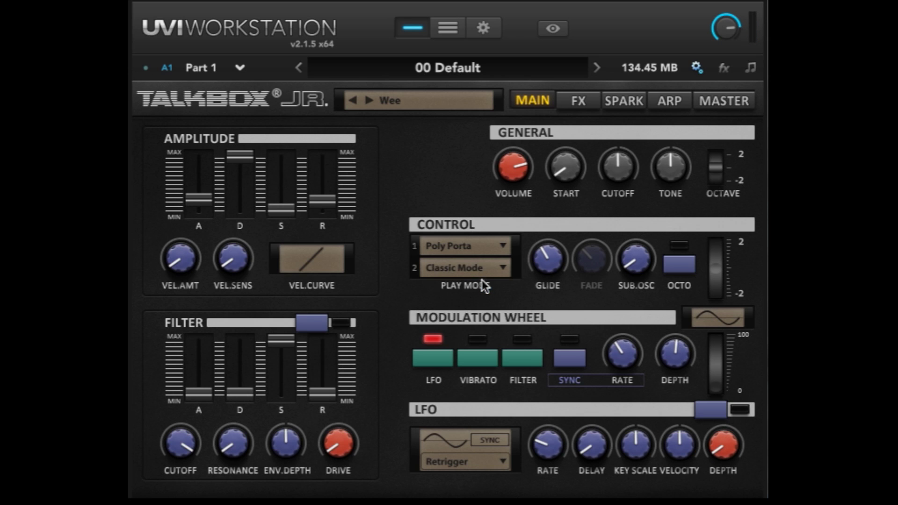
click(478, 244)
click(486, 303)
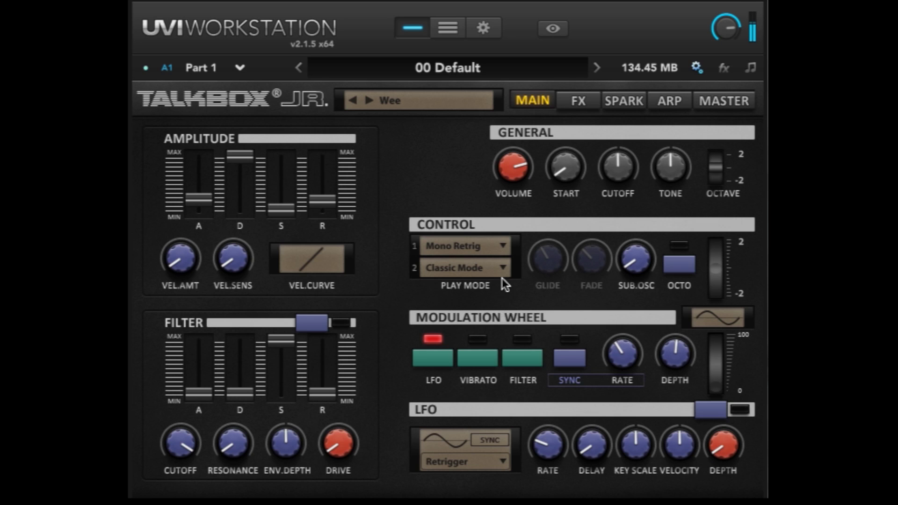
click(488, 245)
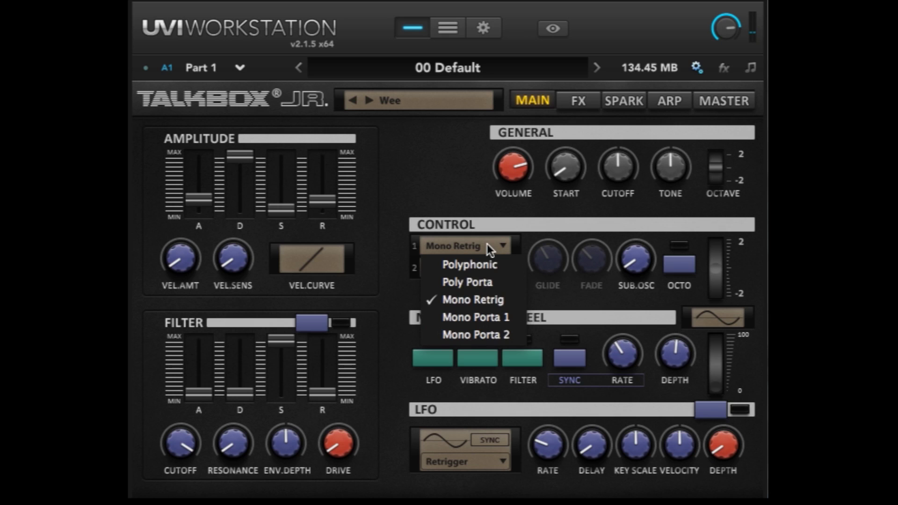
click(490, 317)
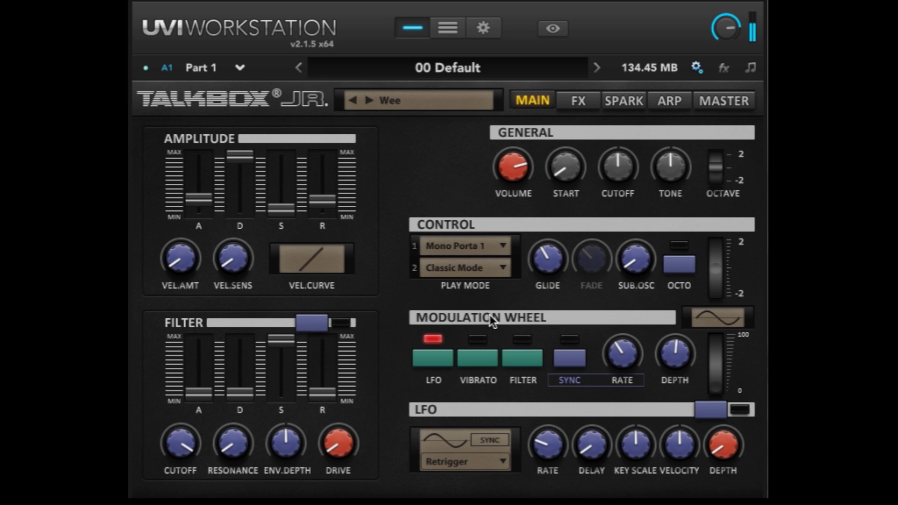
Step: Lower the glide to its minimum and try the Mono Porta 2 play mode before returning to Mono Porta 1
drag(546, 255, 529, 320)
click(482, 240)
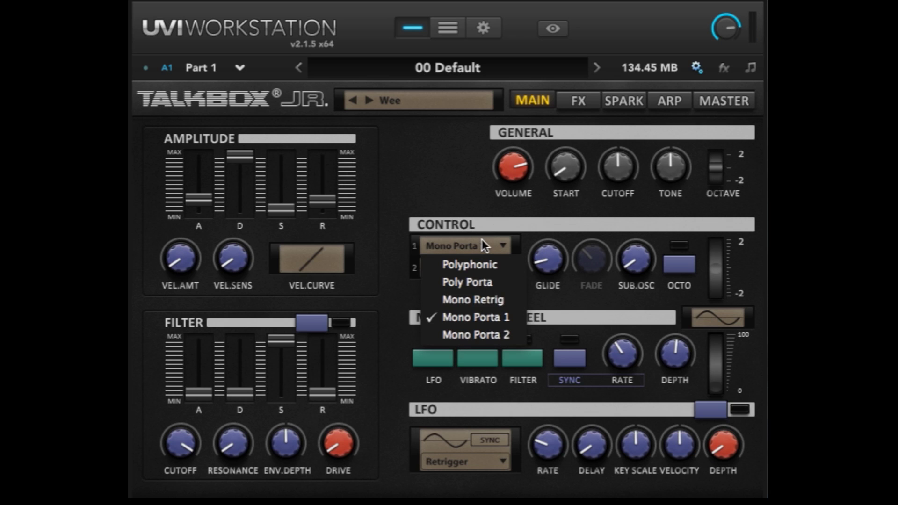
click(478, 335)
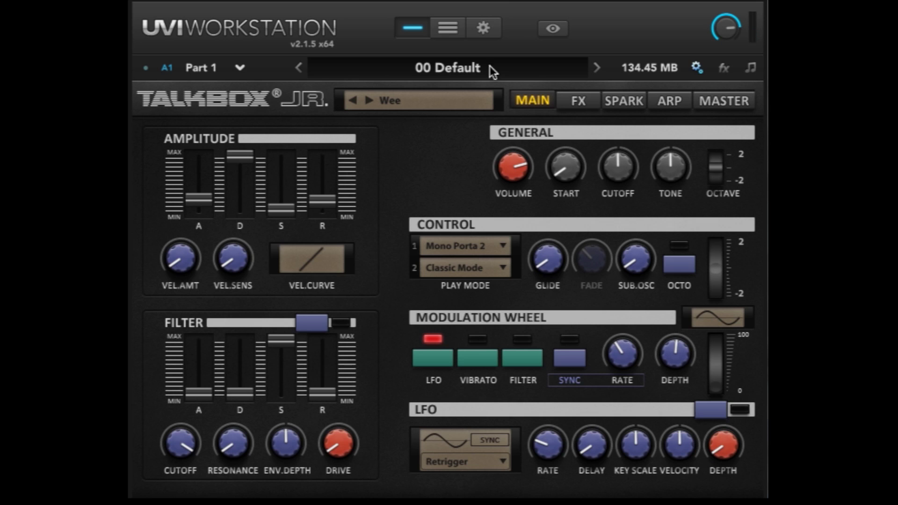
click(469, 251)
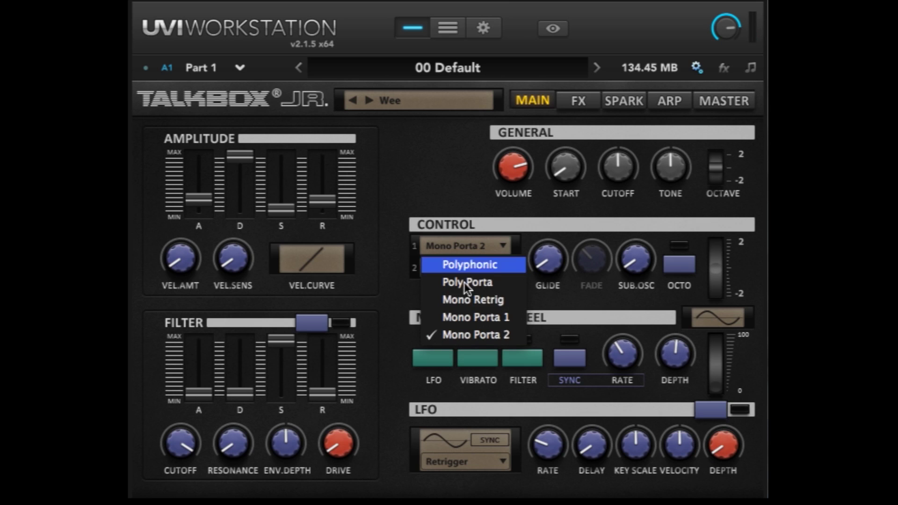
click(472, 317)
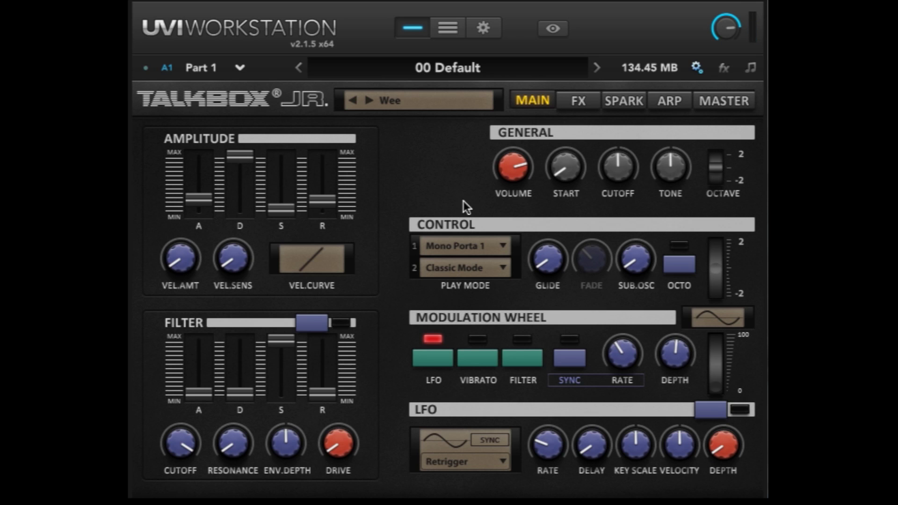
Step: Set the second play mode setting to DX100 Mode and raise the glide slightly above its minimum
click(488, 268)
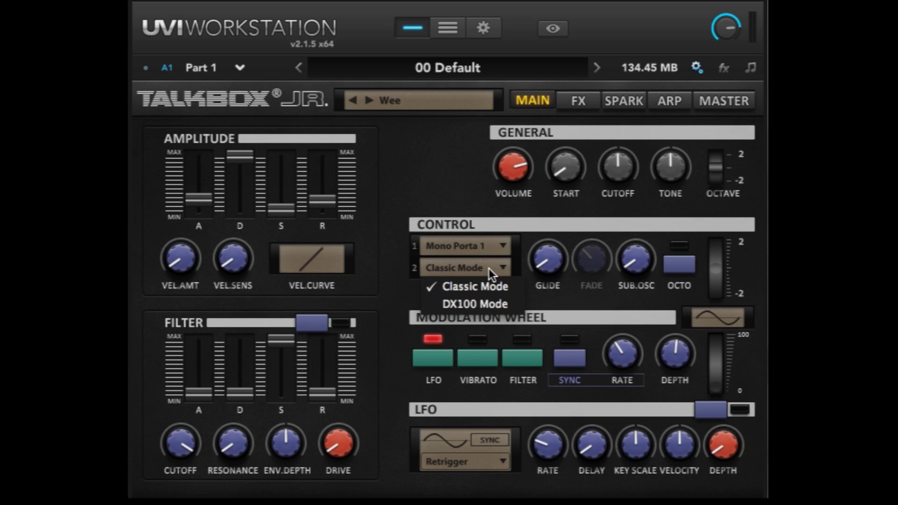
click(486, 297)
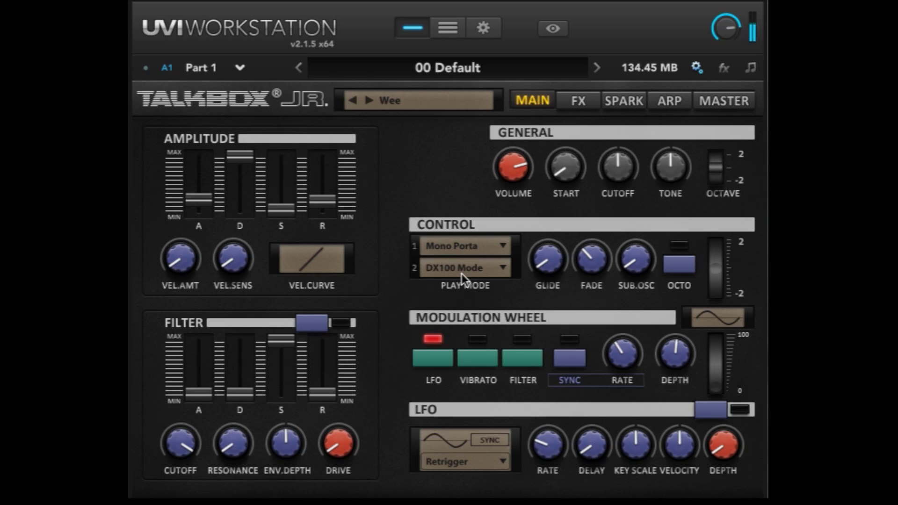
drag(545, 258, 531, 222)
mouse_move(534, 264)
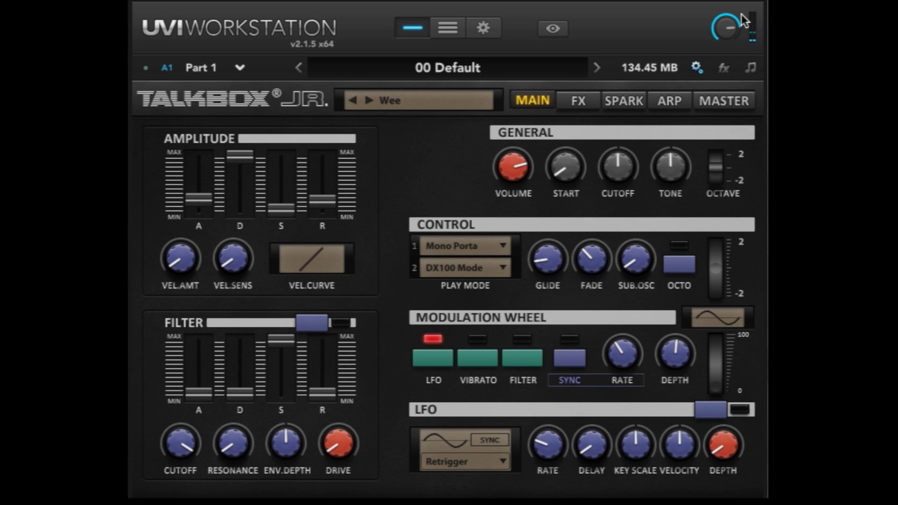
Step: Vary the fade between 10 and 100, and leave it at 100
mouse_move(599, 260)
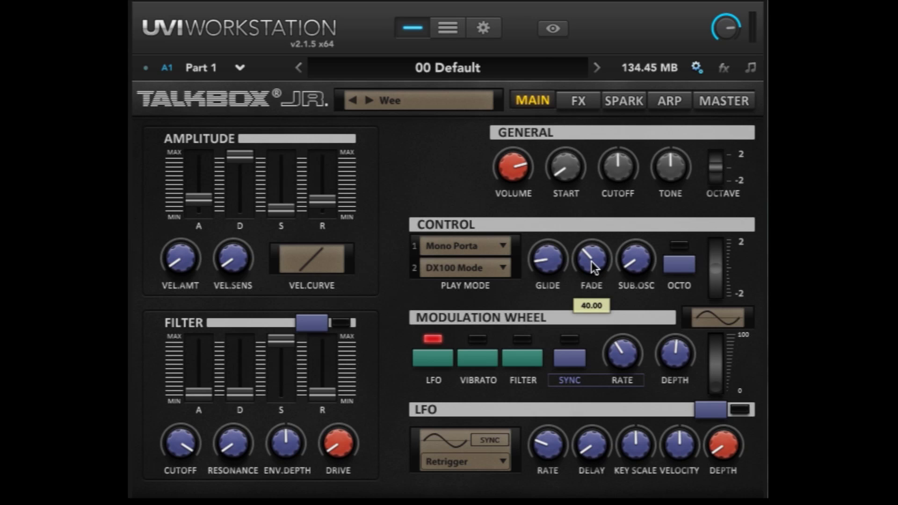
drag(592, 261, 532, 47)
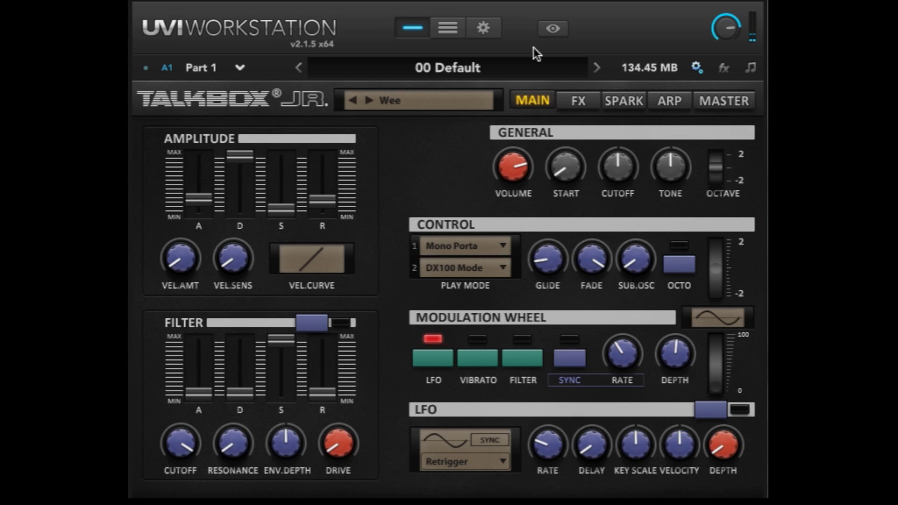
drag(607, 257, 607, 281)
mouse_move(609, 267)
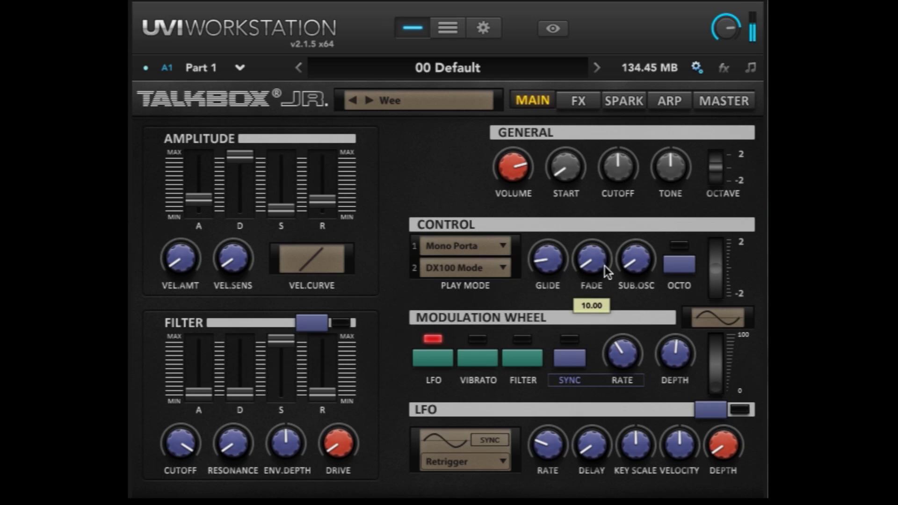
drag(597, 266, 597, 224)
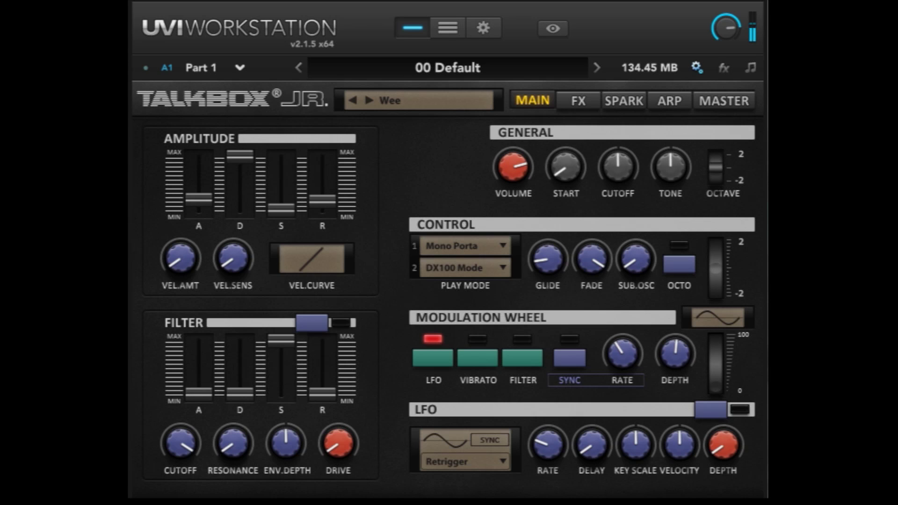
Step: Load the Ooooh sound and raise the sub oscillator to slightly below midway
click(407, 102)
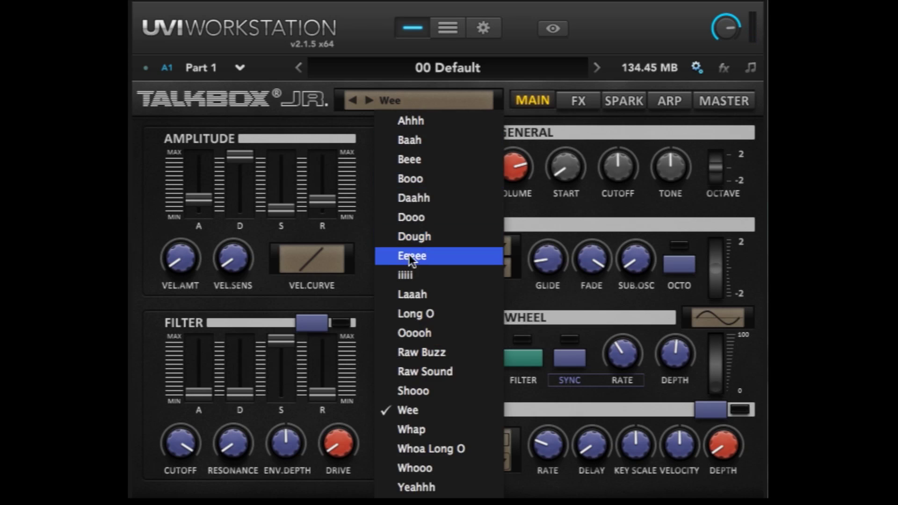
click(403, 328)
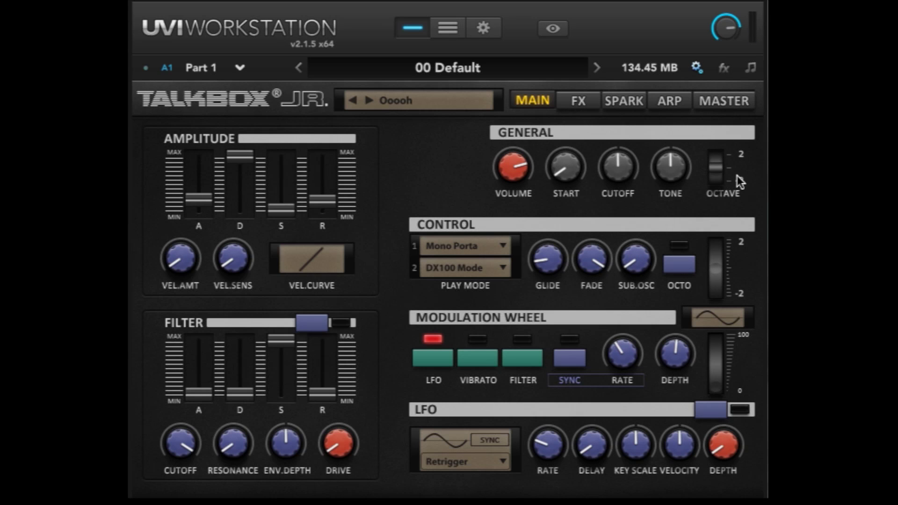
mouse_move(633, 272)
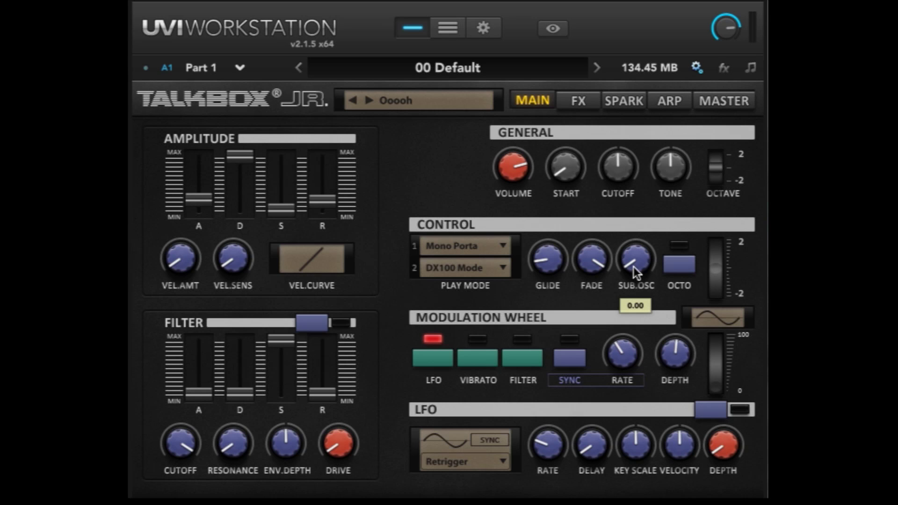
drag(634, 265, 616, 187)
mouse_move(688, 179)
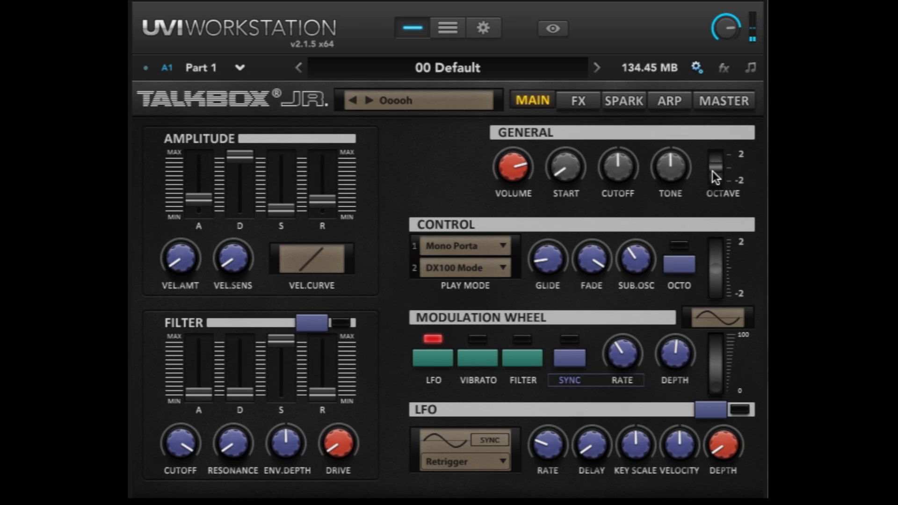
Step: Lower the general octave slider to its lowest position and set its lower limit to -1
drag(712, 171, 712, 207)
double_click(734, 180)
text(-1)
key(Return)
Step: Try the sub oscillator at about two-thirds of its range with Octo switched on
mouse_move(619, 257)
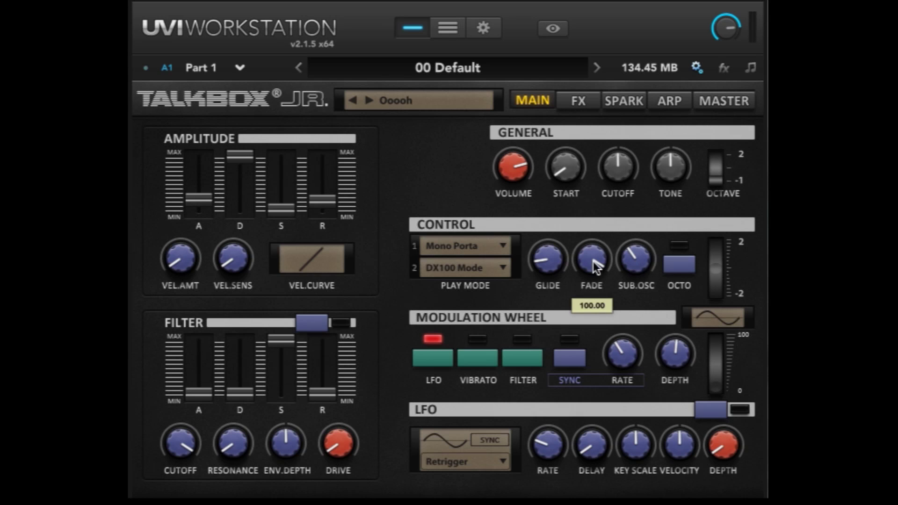
drag(637, 264, 627, 196)
mouse_move(626, 196)
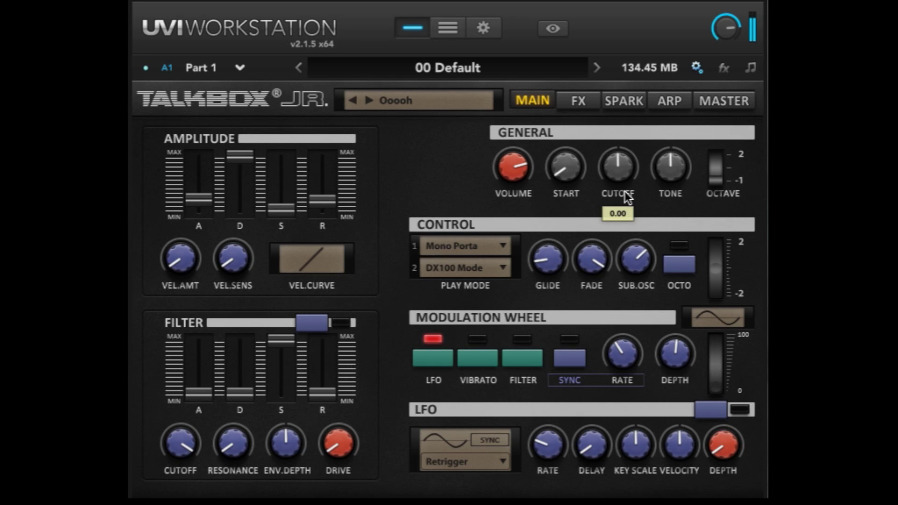
click(687, 267)
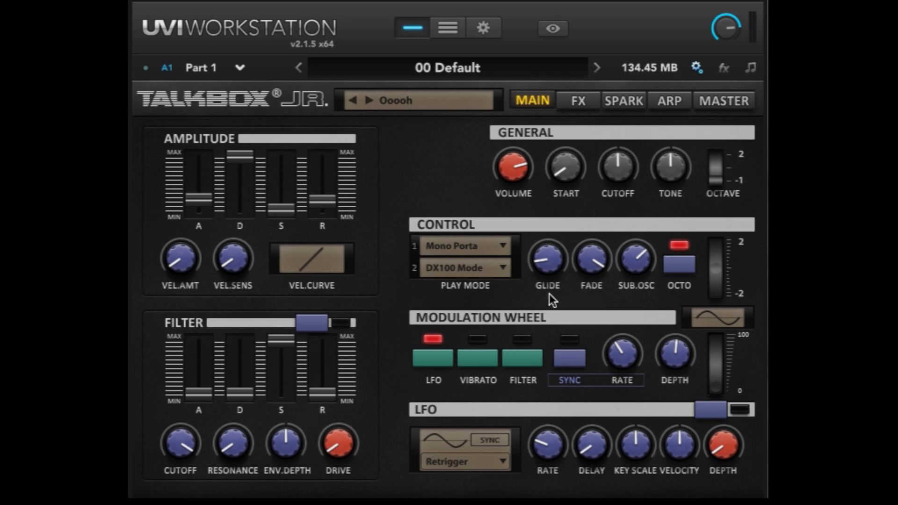
Step: Reduce the master volume slightly and return the sub oscillator to zero with Octo switched off
drag(712, 28, 718, 46)
drag(635, 259, 610, 451)
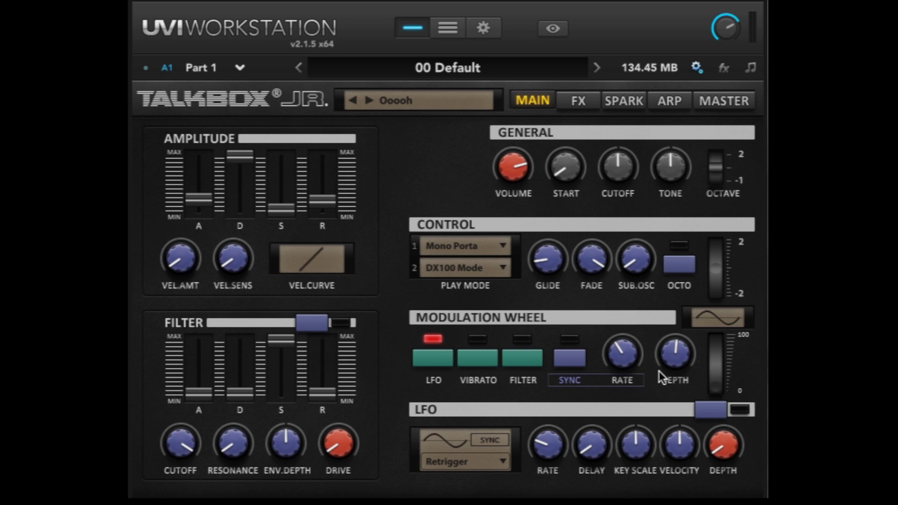
Step: Raise the modulation wheel's LFO depth to its maximum and try adjusting its rate
mouse_move(676, 361)
drag(676, 361, 663, 301)
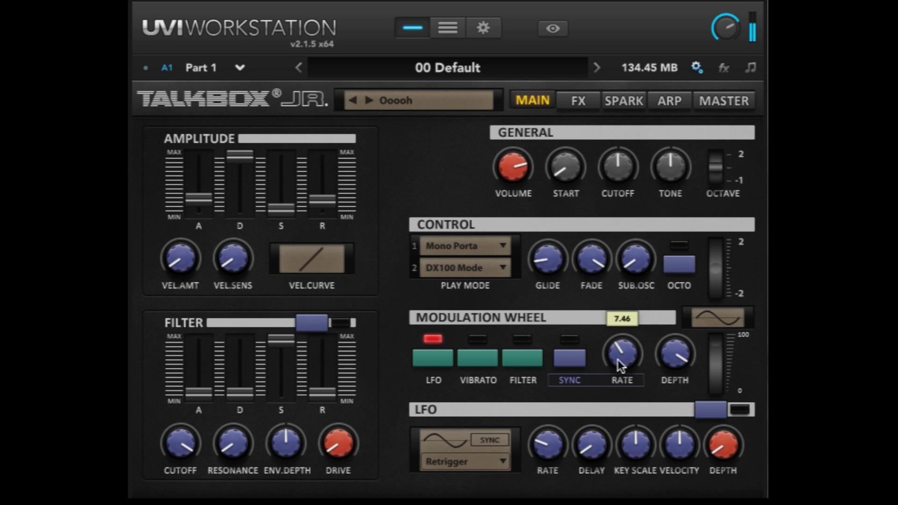
drag(618, 360, 600, 365)
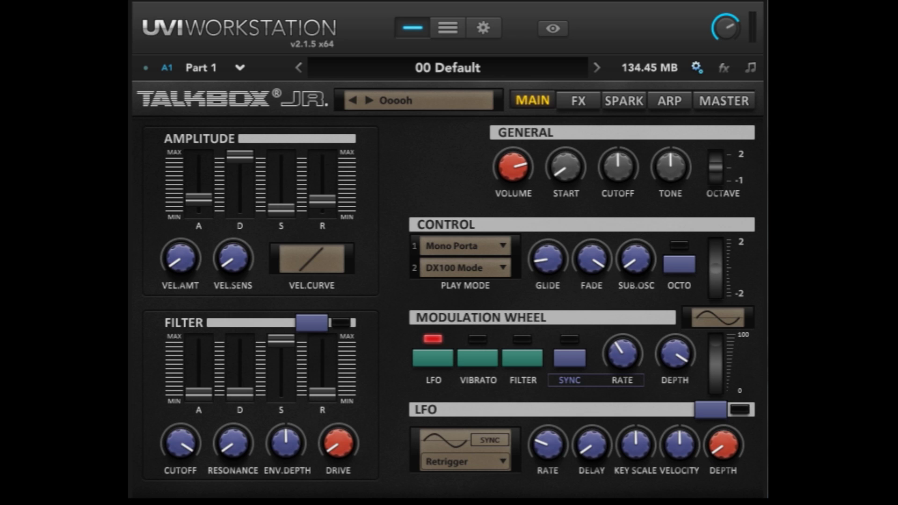
Step: Try the Square, Triangle, Ramp Down and Analog Square waveforms in turn for the modulation wheel's LFO
click(721, 319)
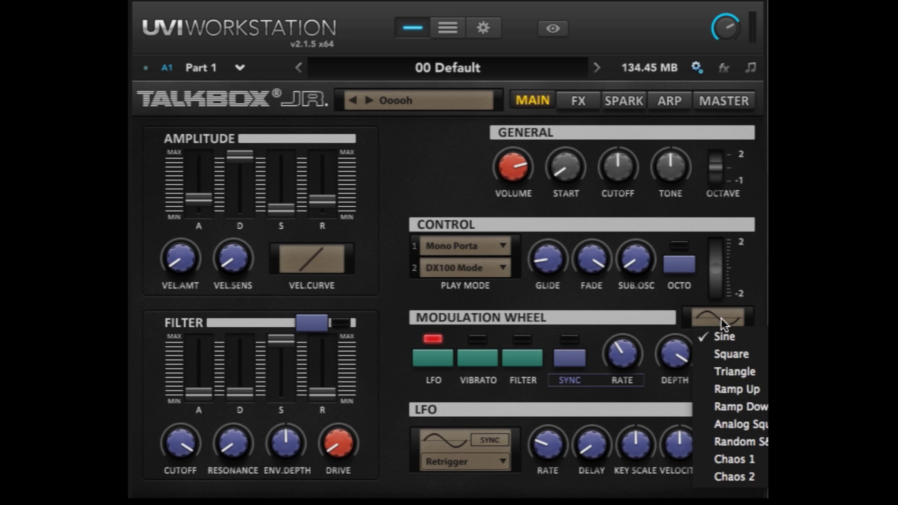
click(732, 347)
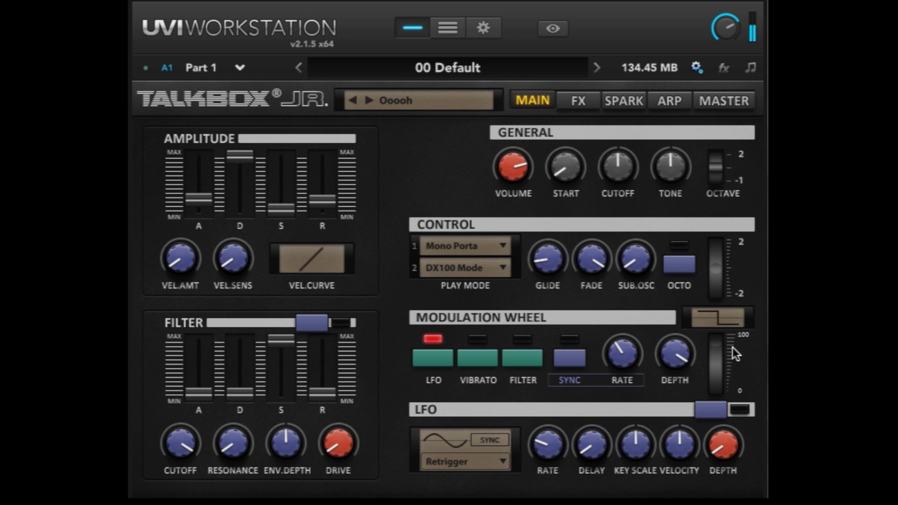
click(714, 312)
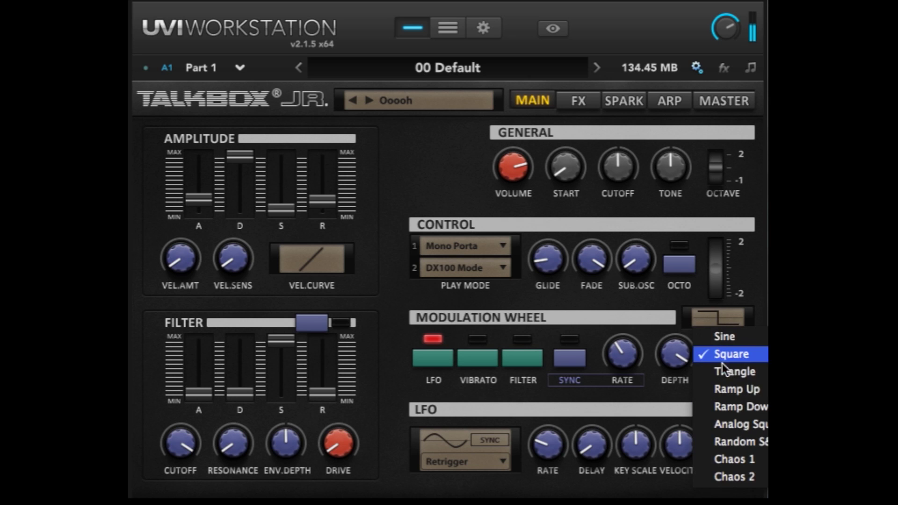
click(725, 369)
click(721, 323)
click(738, 399)
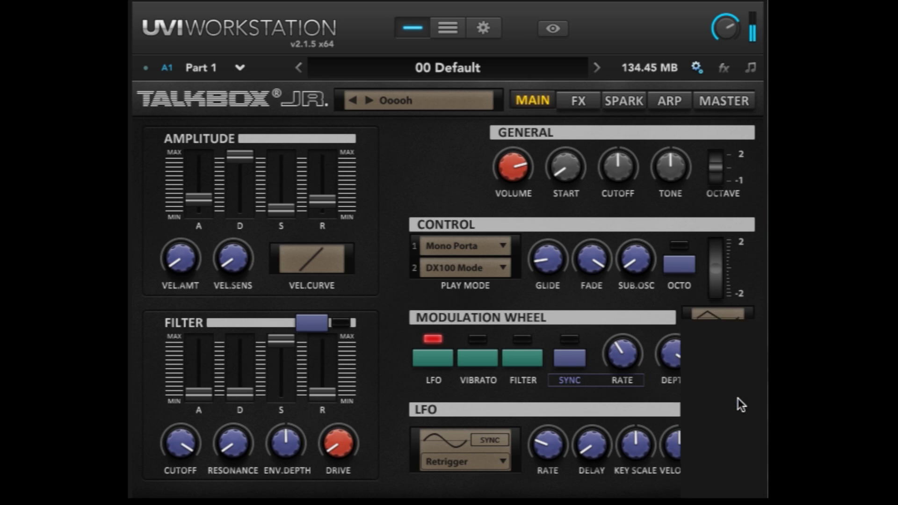
click(719, 319)
click(737, 427)
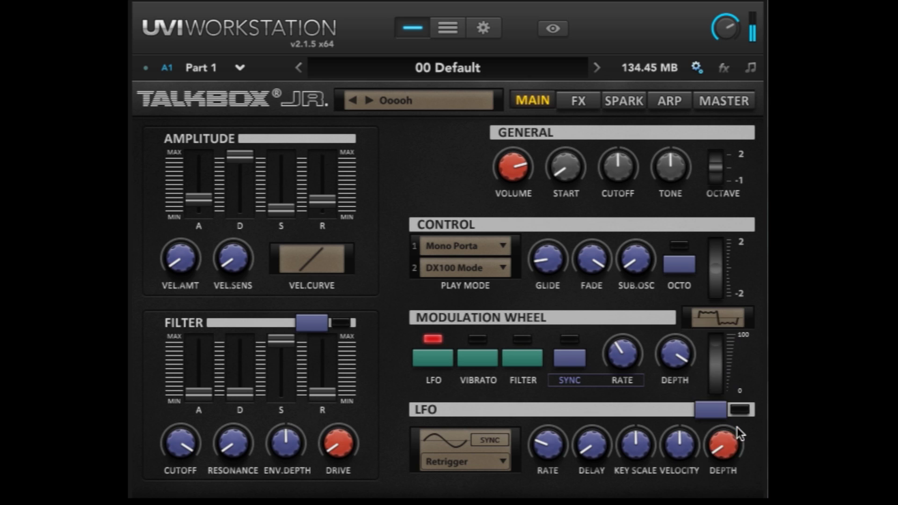
Step: Try the Random S&H, Chaos 1 and Chaos 2 waveforms in turn for the modulation wheel's LFO
click(723, 316)
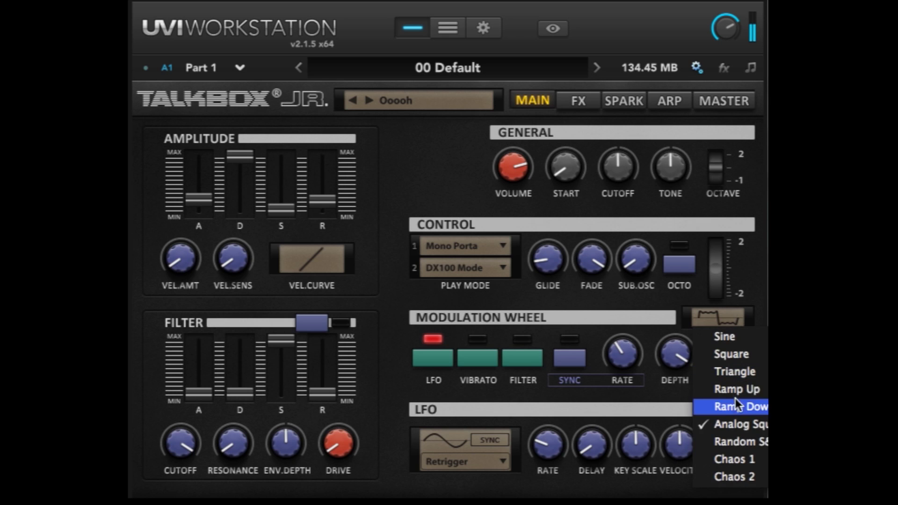
click(735, 439)
click(722, 319)
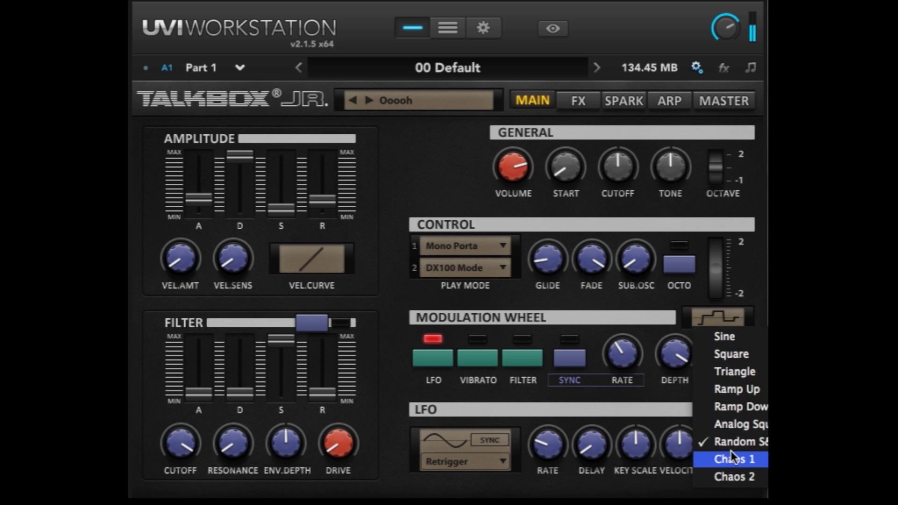
click(732, 452)
click(717, 312)
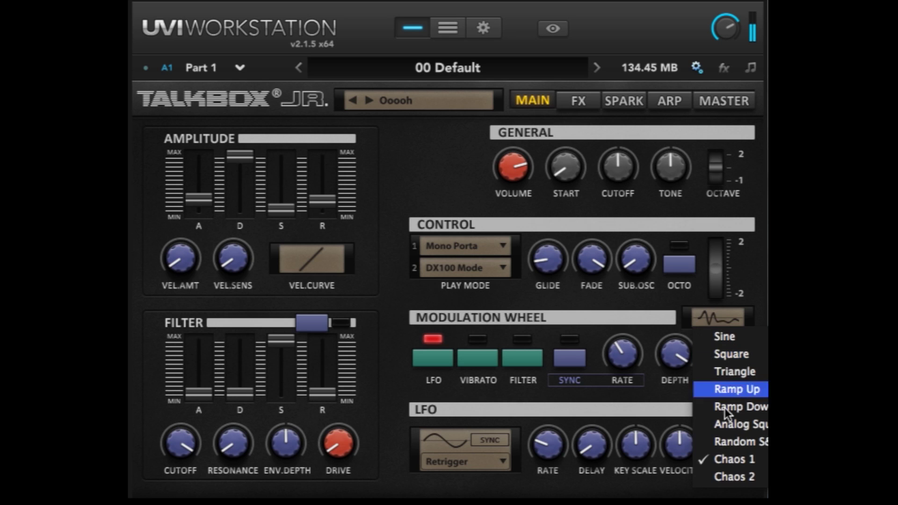
click(729, 473)
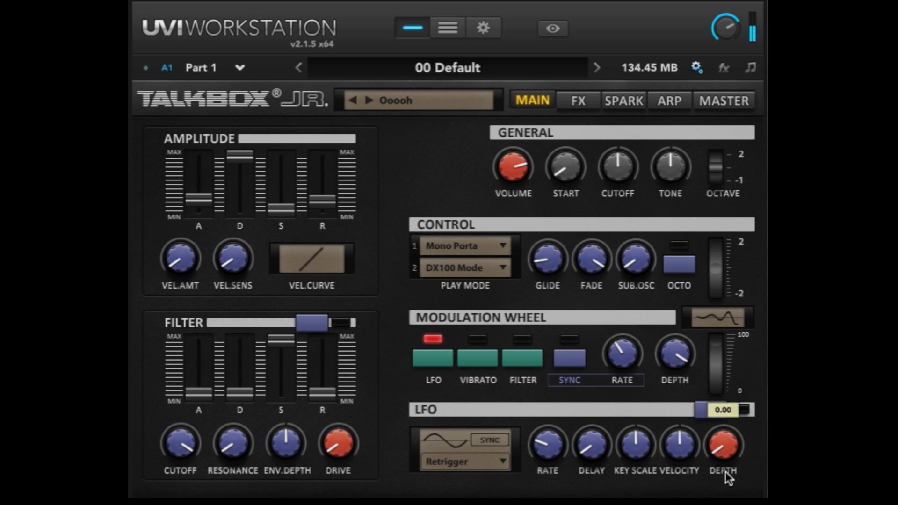
Step: Return the modulation wheel's LFO waveform to Sine and reduce its depth
drag(722, 346, 718, 391)
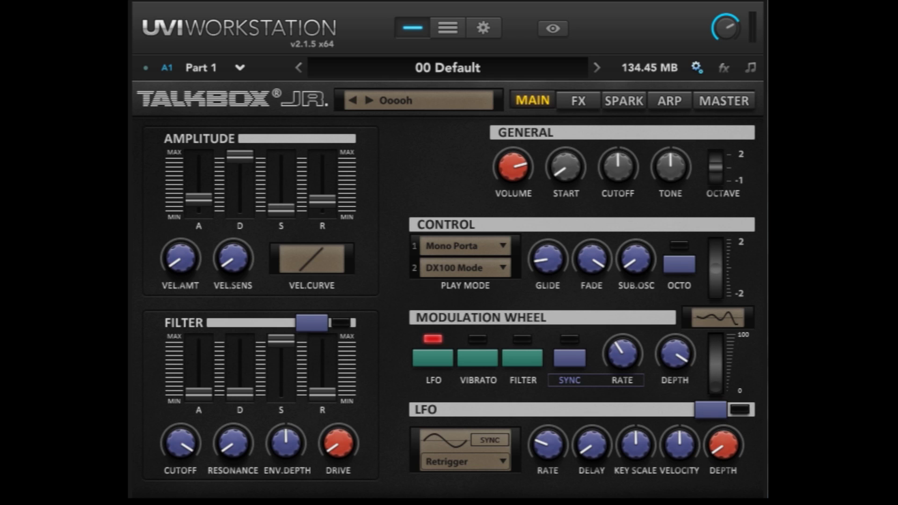
click(723, 320)
click(729, 337)
drag(676, 357, 674, 425)
Step: Try the modulation wheel's Vibrato mode with depth slightly above midway, and switch the wheel to Filter mode
mouse_move(602, 277)
click(474, 354)
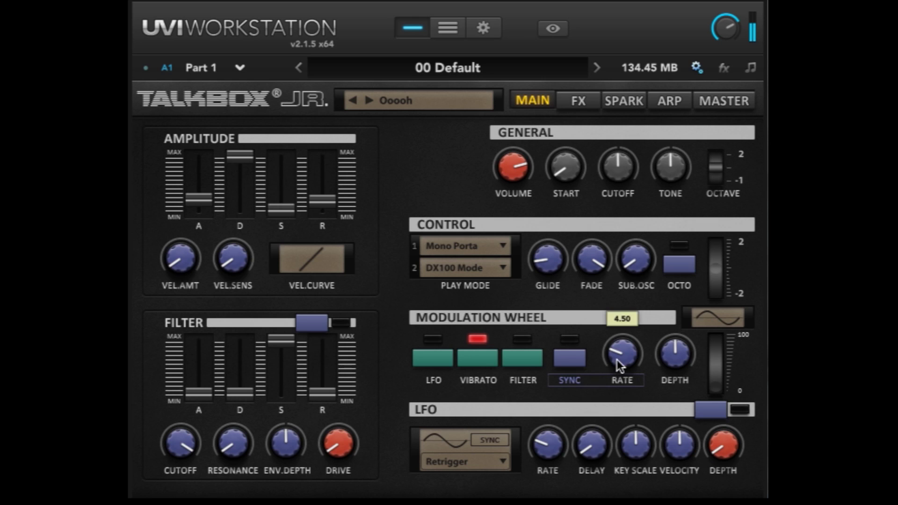
mouse_move(672, 354)
mouse_down()
mouse_move(666, 277)
mouse_move(668, 353)
mouse_up()
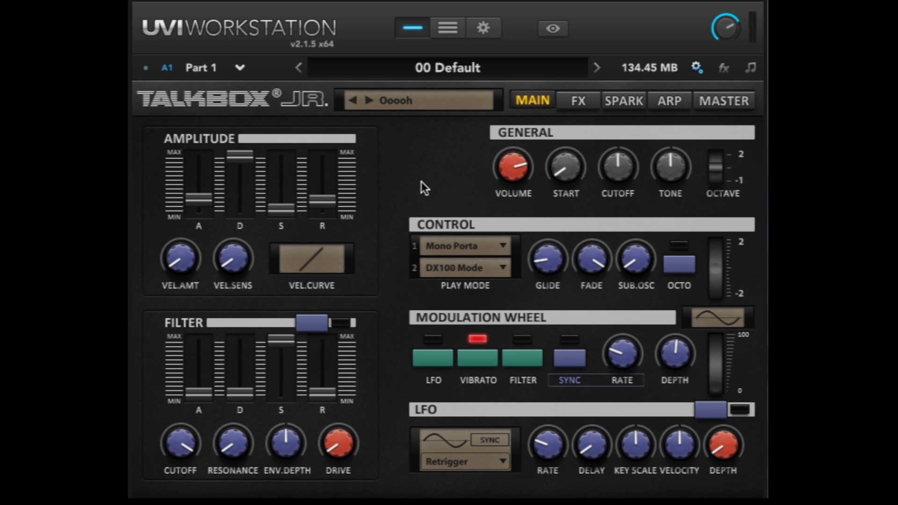
click(528, 358)
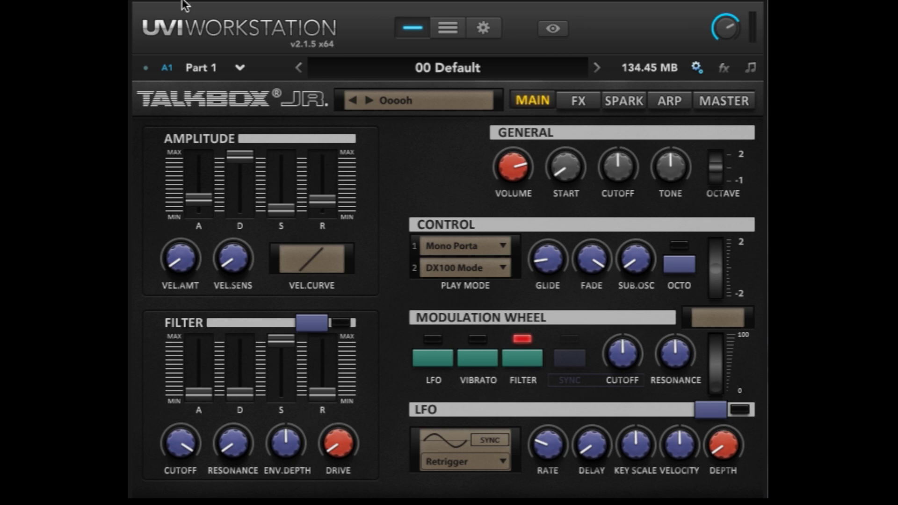
Step: Load the RogBox WT preset from the Lead folder of 05 Synth and Sounds in the multi-part view
click(449, 28)
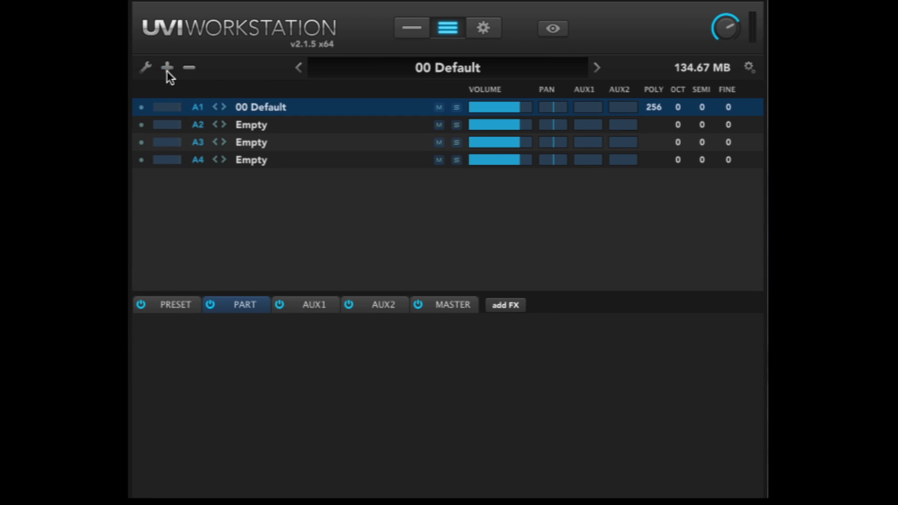
click(145, 67)
click(157, 86)
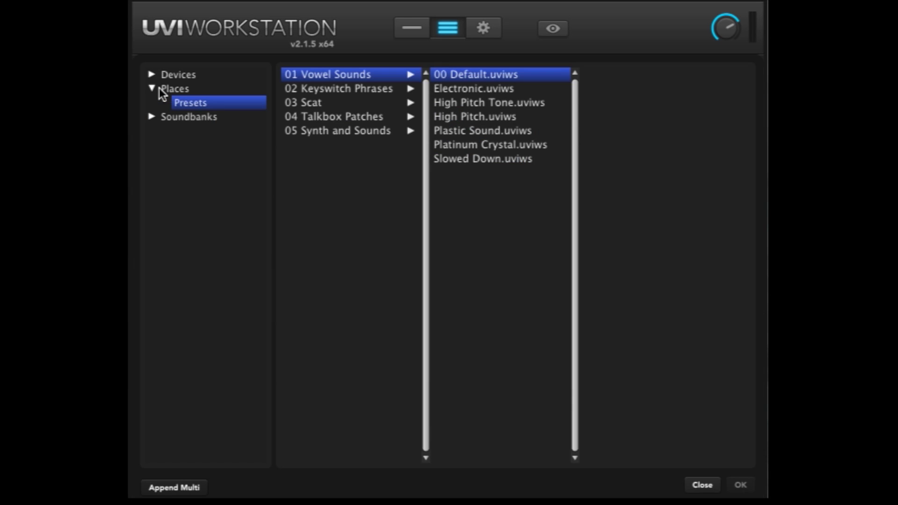
click(355, 133)
click(468, 92)
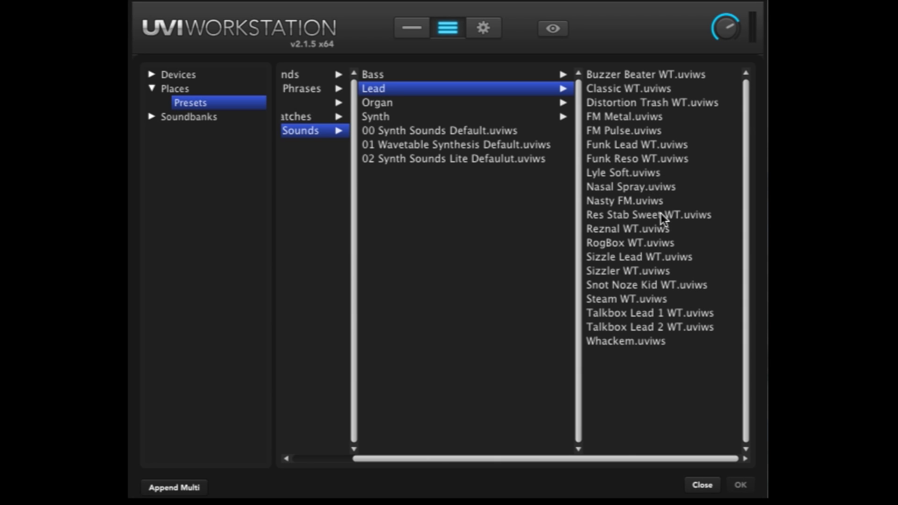
double_click(642, 244)
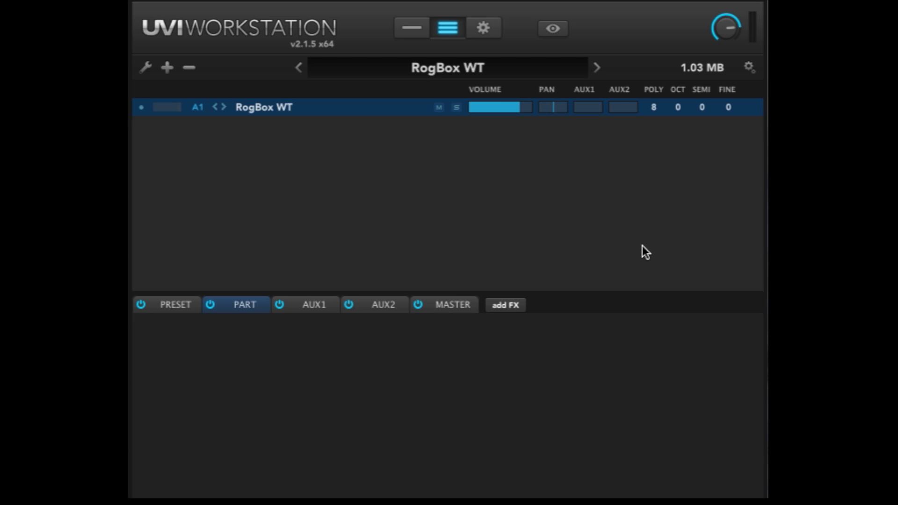
Step: Return to the single-part view and lower the RogBox WT part's octave to -1
click(399, 28)
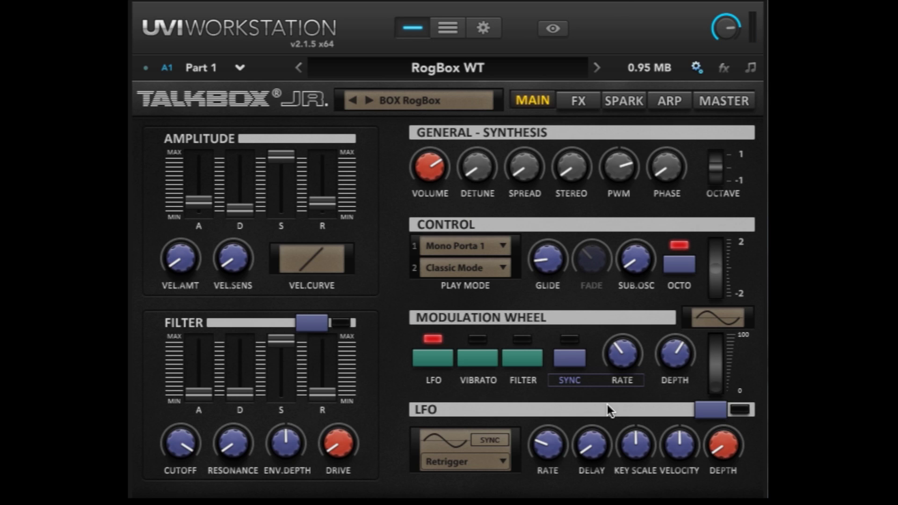
drag(722, 171, 721, 213)
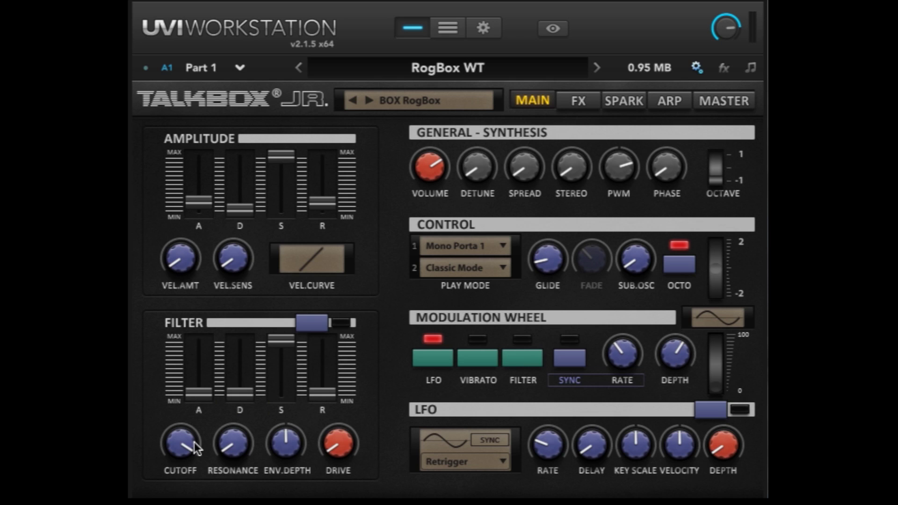
Step: Turn on the filter, raise its envelope attack and decay, lower its sustain to about midway, and reduce the cutoff below midway
mouse_move(184, 440)
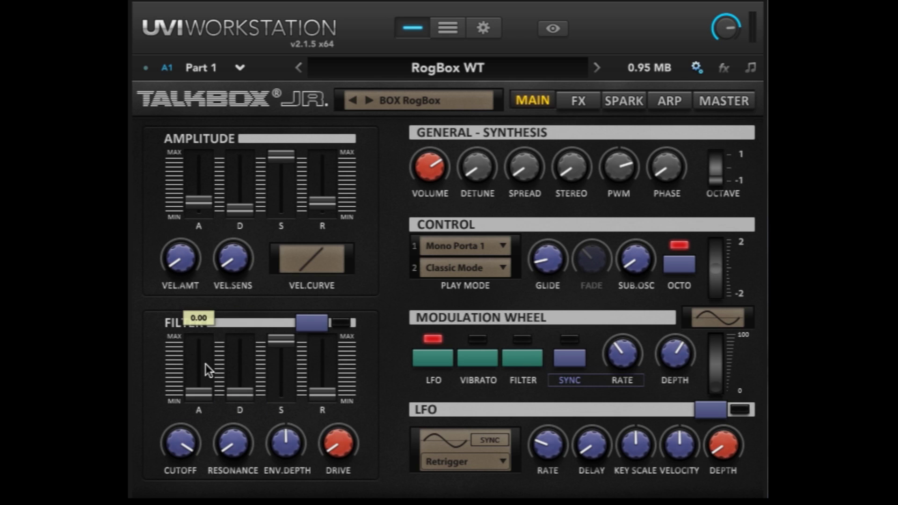
mouse_move(240, 431)
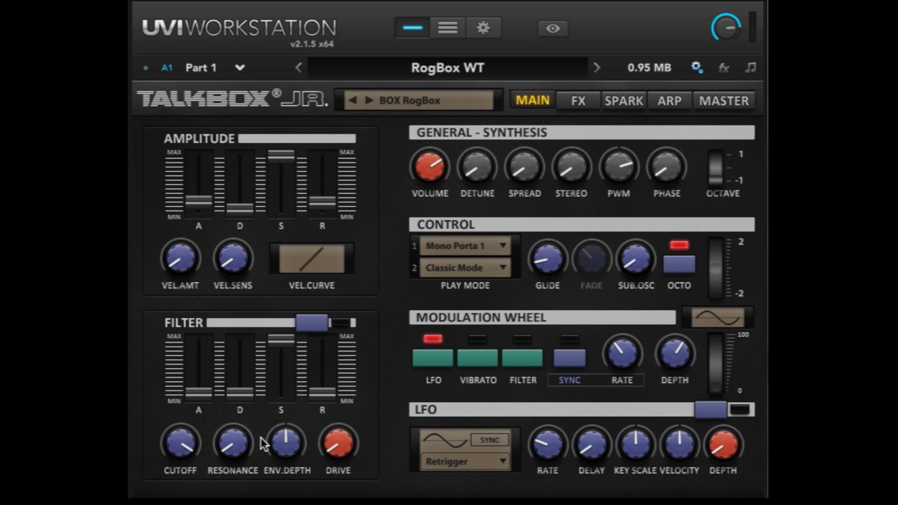
click(314, 325)
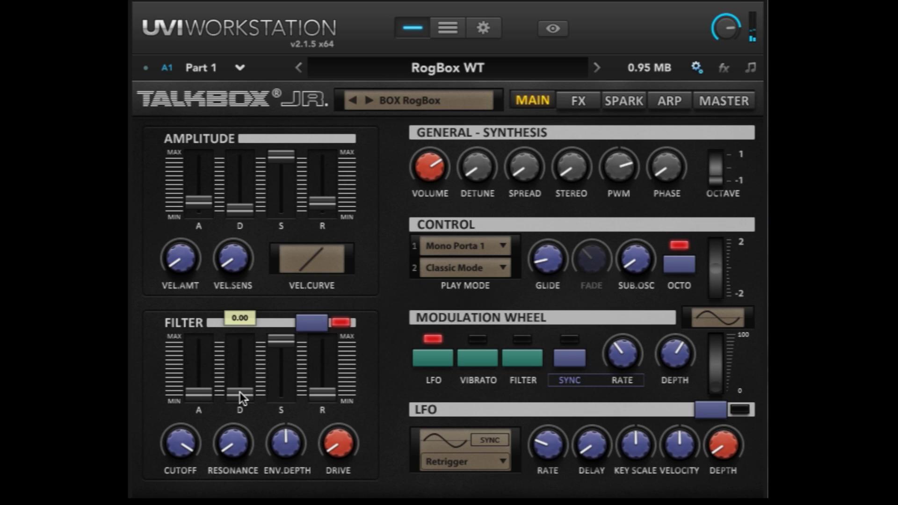
drag(240, 392, 240, 377)
drag(282, 339, 282, 372)
drag(213, 393, 197, 386)
drag(180, 442, 182, 463)
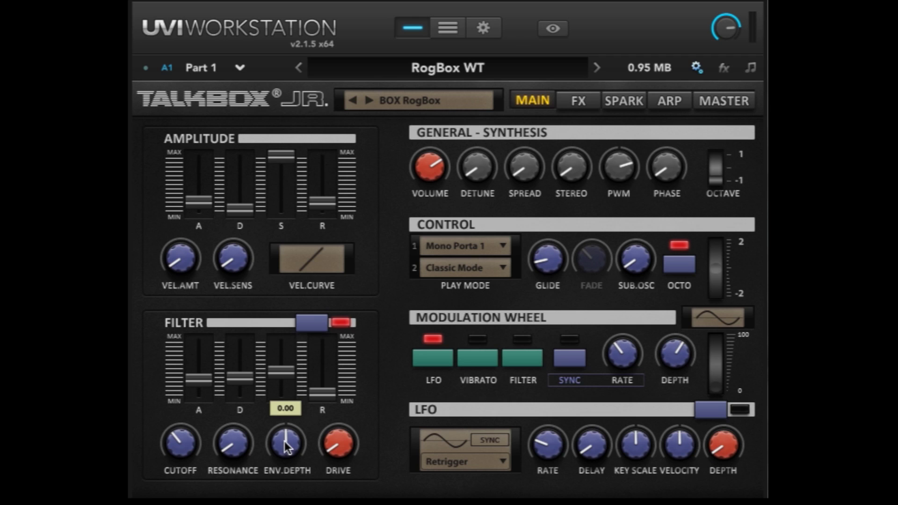
Step: Set the filter's envelope depth slightly negative, raise its attack a little and open the cutoff fully
drag(283, 439, 278, 317)
mouse_move(185, 396)
mouse_move(278, 428)
drag(290, 439, 274, 411)
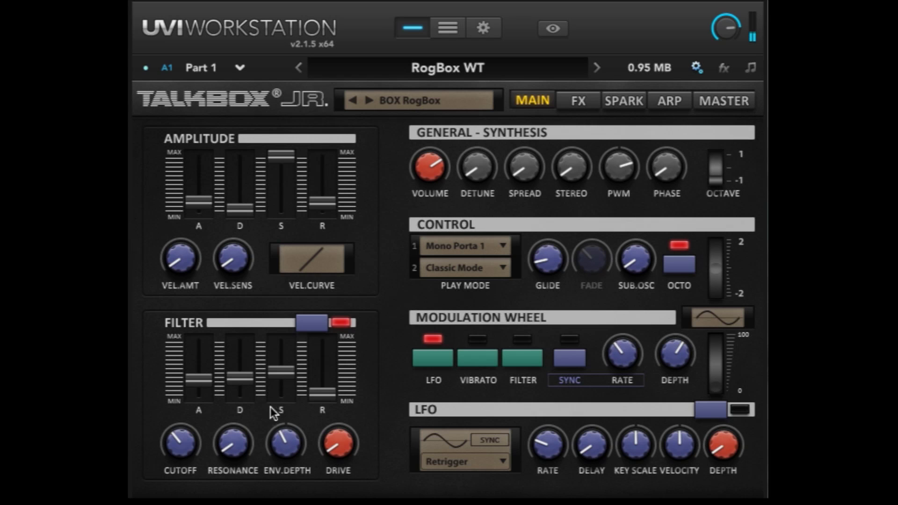
drag(204, 379, 160, 294)
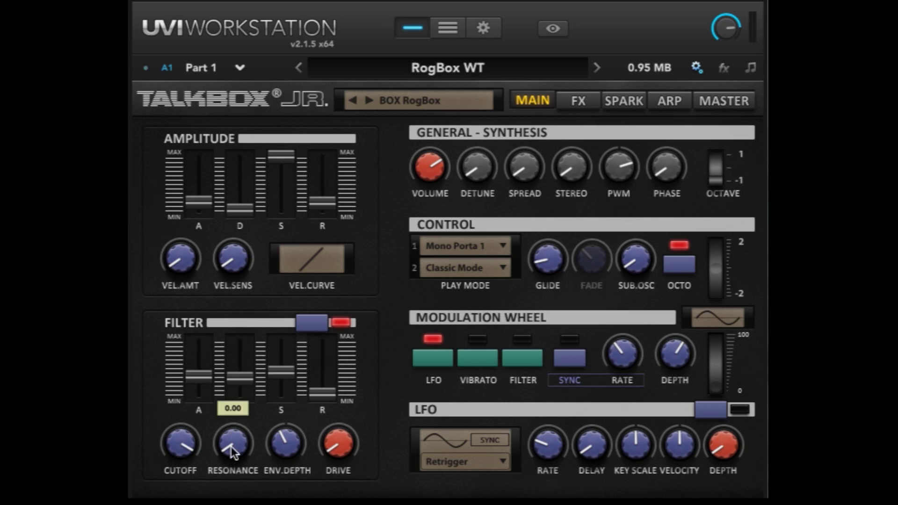
Step: Raise the filter's resonance above midway, set its attack to 2.86 and its envelope depth to about -0.38
drag(231, 446, 213, 315)
drag(272, 446, 279, 480)
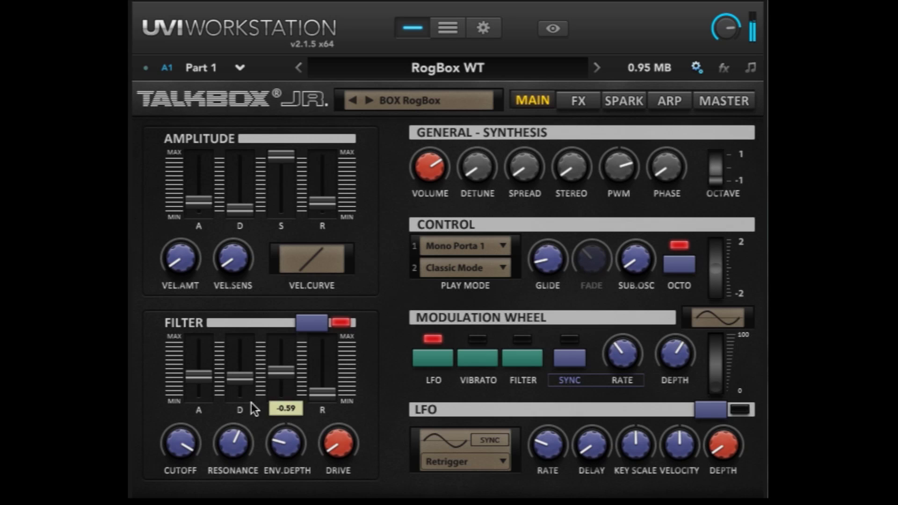
drag(241, 375, 206, 378)
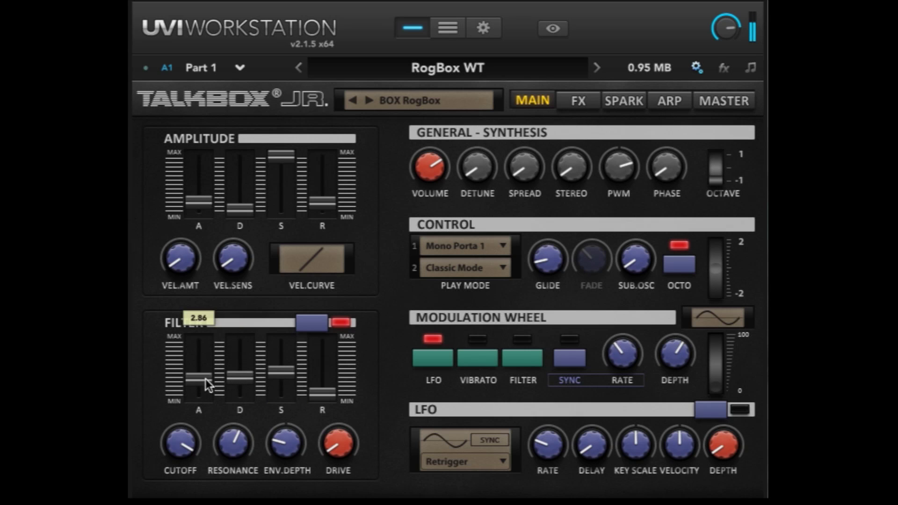
drag(283, 440, 279, 403)
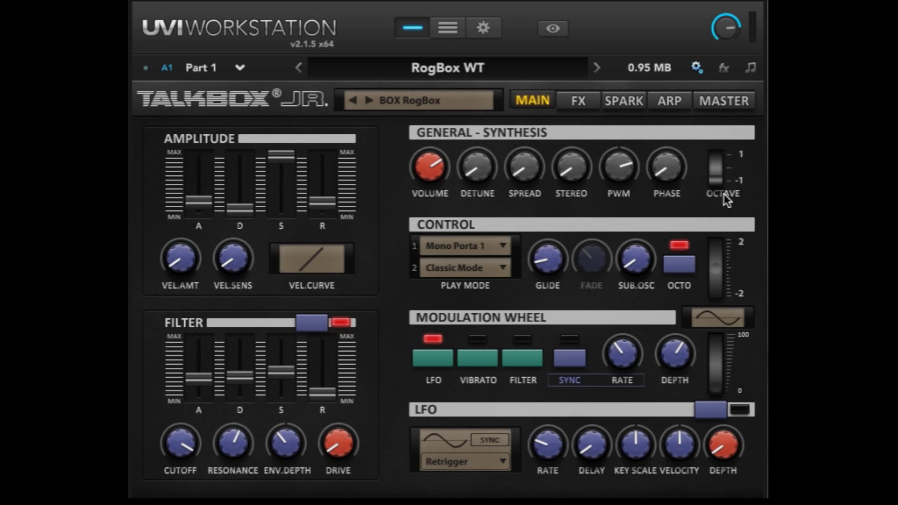
Step: Raise the sub oscillator level to just below midway
mouse_move(632, 260)
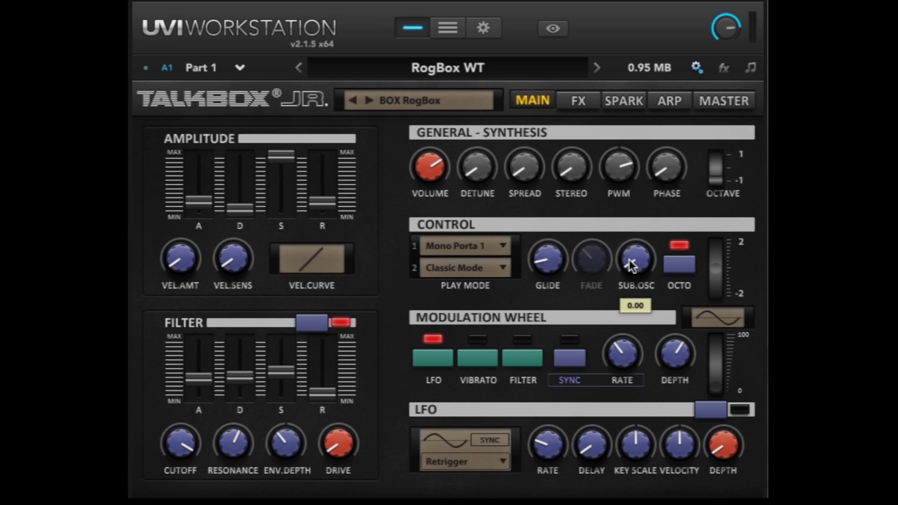
drag(632, 262, 619, 184)
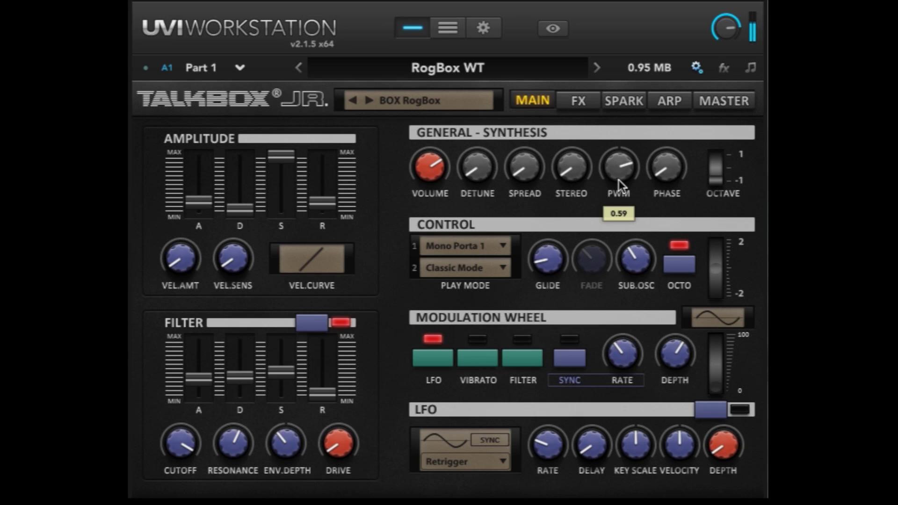
Step: Set the filter's envelope attack to 0.00 and decay to 7.14, and make its envelope depth more negative
mouse_move(204, 389)
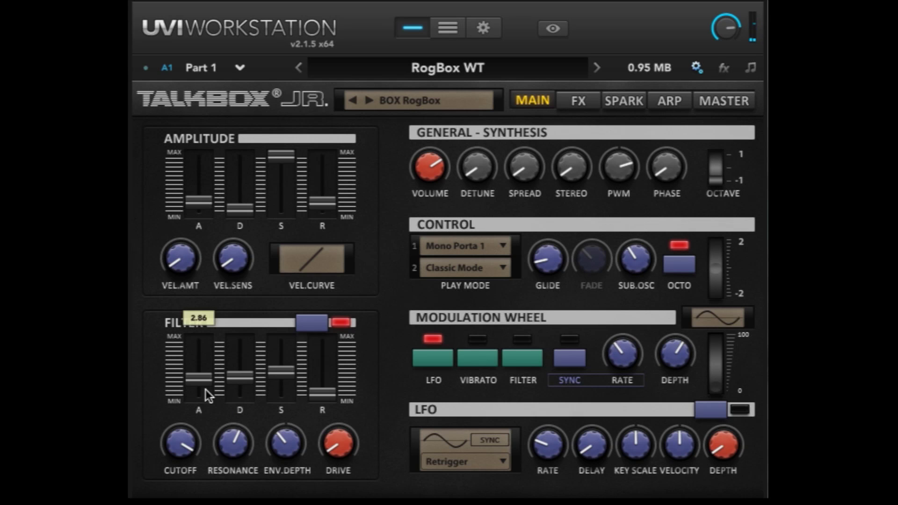
drag(206, 389, 235, 381)
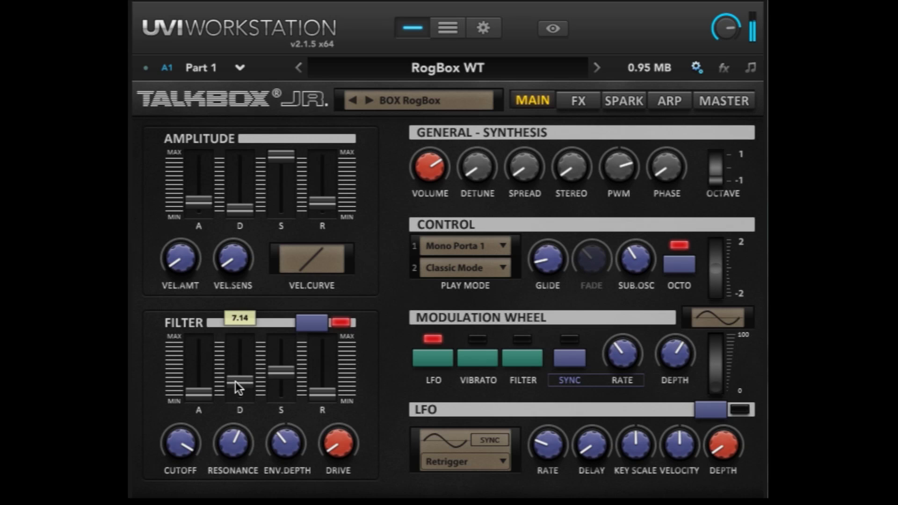
mouse_move(286, 446)
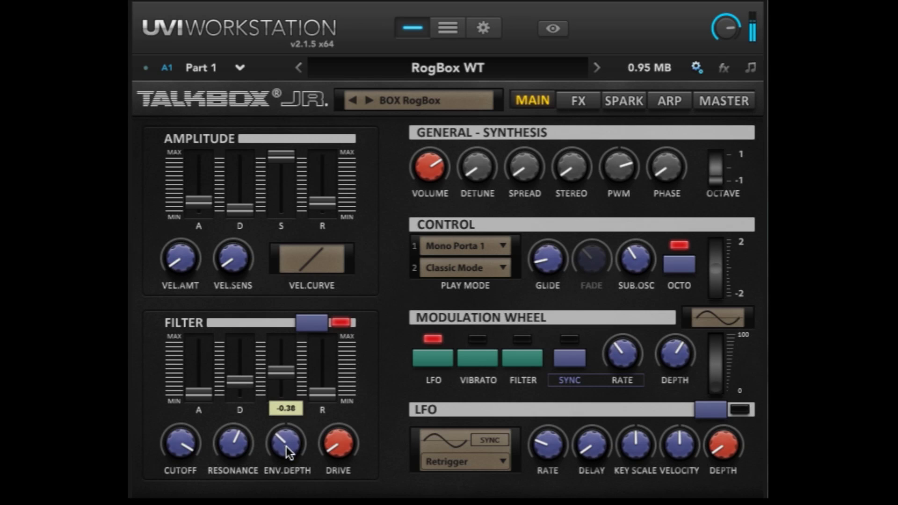
mouse_move(287, 446)
mouse_down()
mouse_move(283, 463)
mouse_move(275, 463)
mouse_move(282, 442)
mouse_up()
Step: Set the filter's resonance to 1.00, its envelope attack to 4.76 and its drive to 4.80
drag(231, 443, 215, 322)
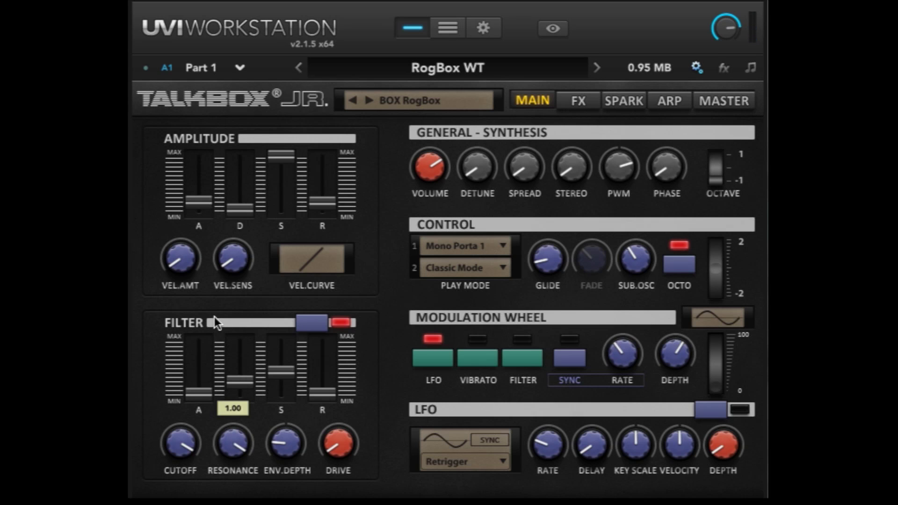
click(214, 322)
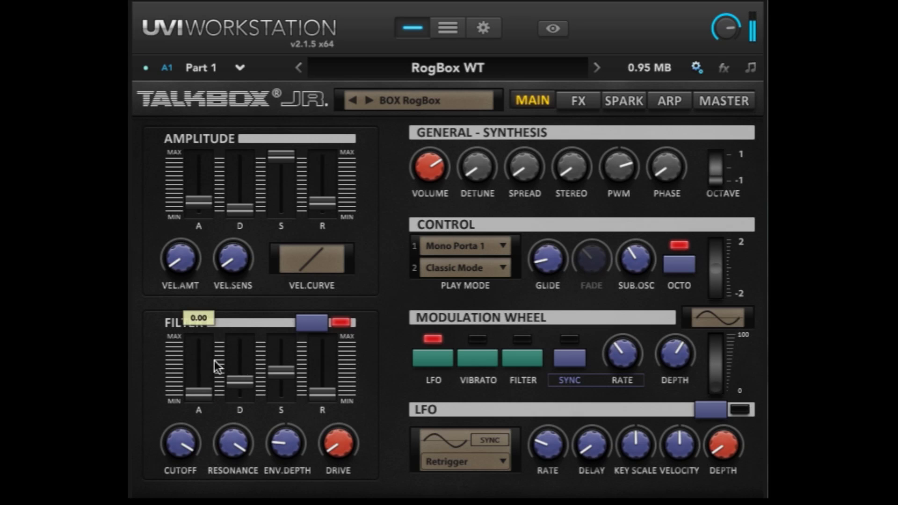
drag(199, 391, 201, 368)
mouse_move(232, 379)
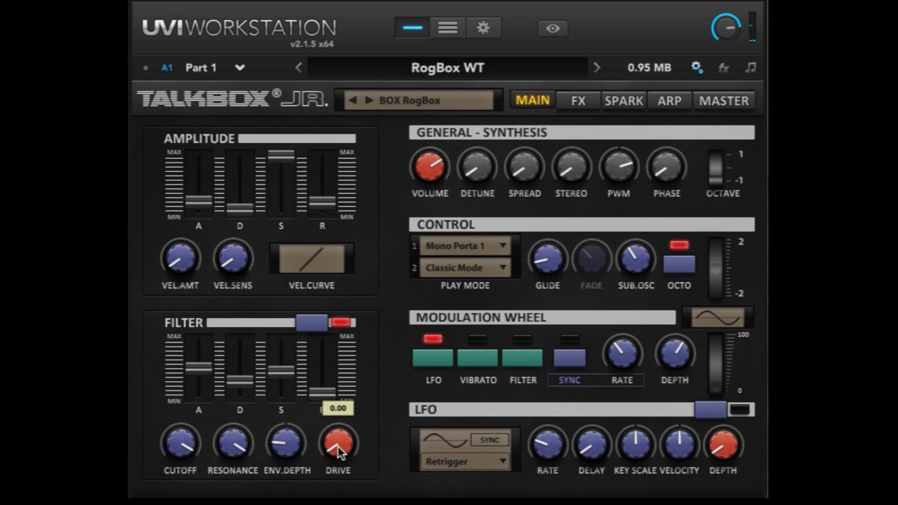
drag(338, 446, 319, 344)
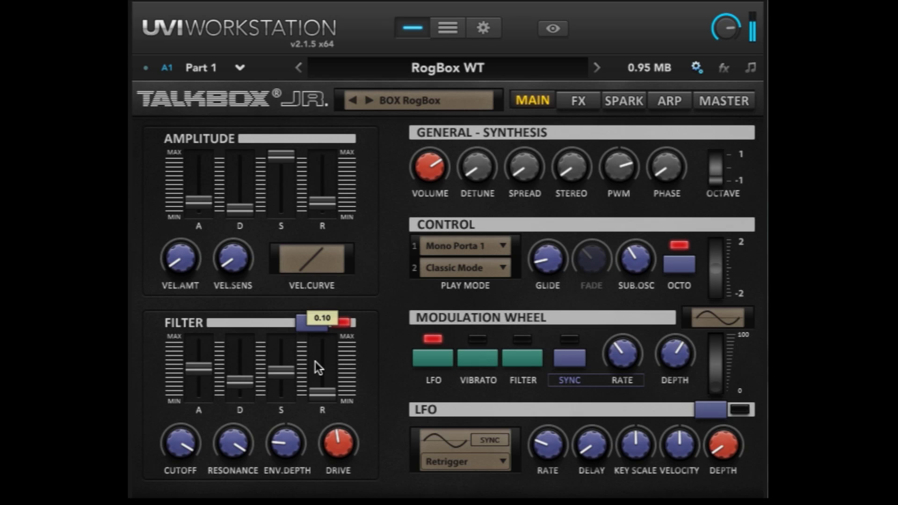
drag(337, 468, 334, 493)
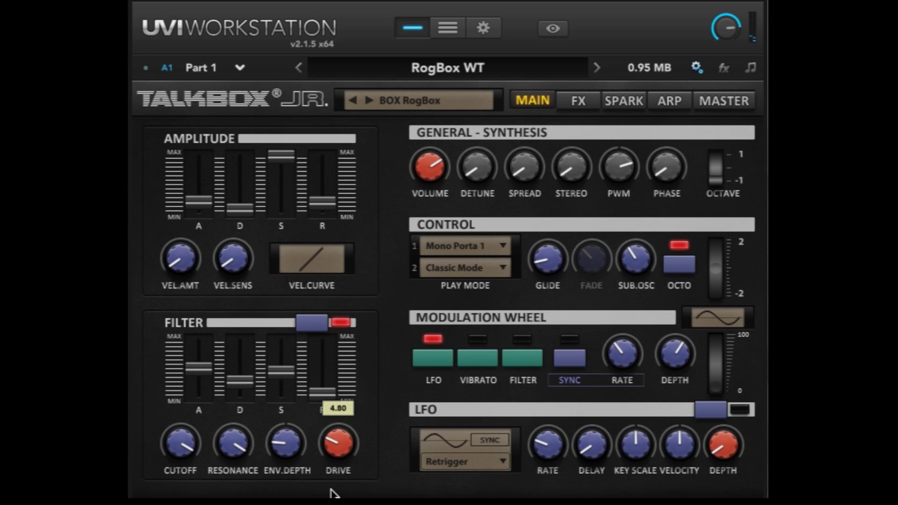
Step: Try the filter's envelope depth at -0.97 and at several higher settings
drag(280, 444, 281, 482)
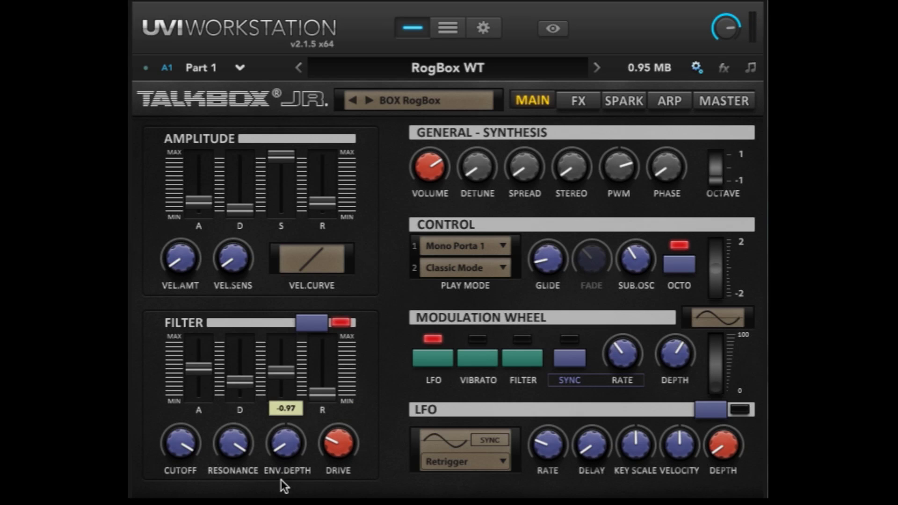
drag(283, 444, 282, 447)
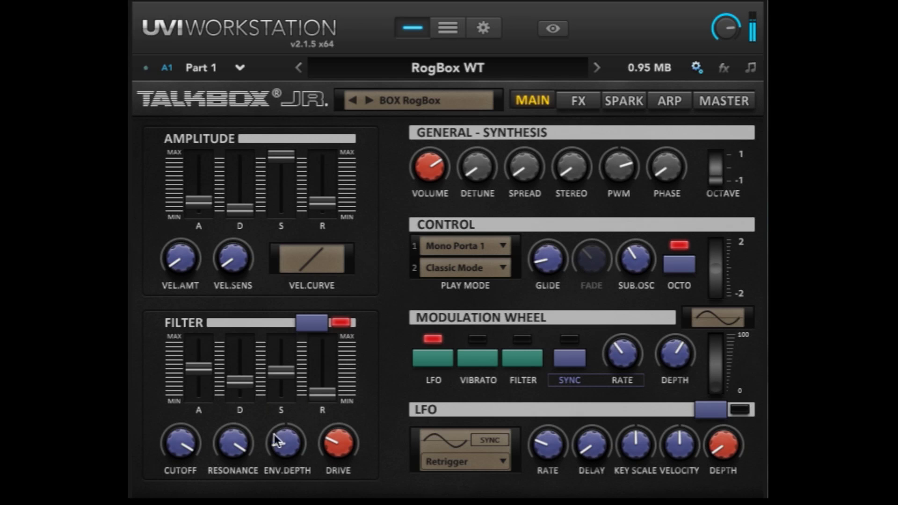
mouse_move(281, 435)
drag(281, 423, 270, 292)
Step: Lower the PWM below midway and set the filter's envelope depth slightly below -0.32
drag(619, 168, 606, 298)
scroll(284, 453, down, 10)
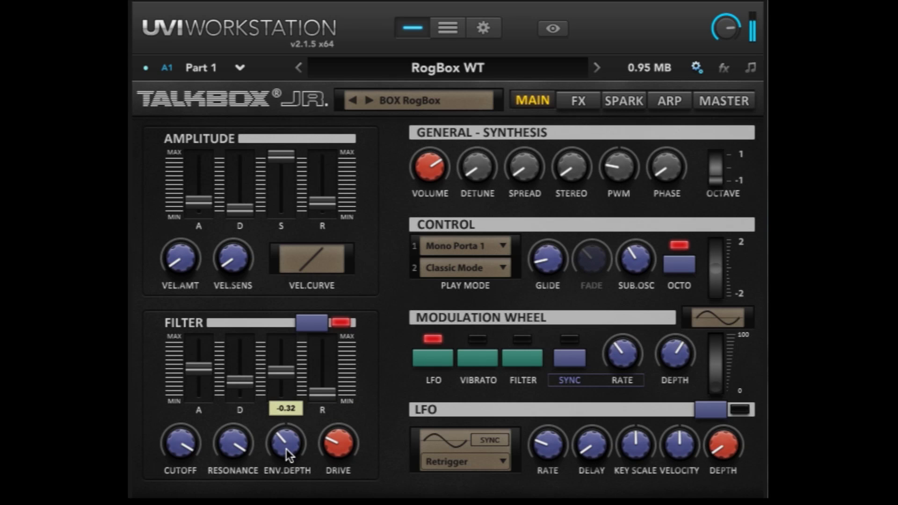
scroll(286, 449, down, 1)
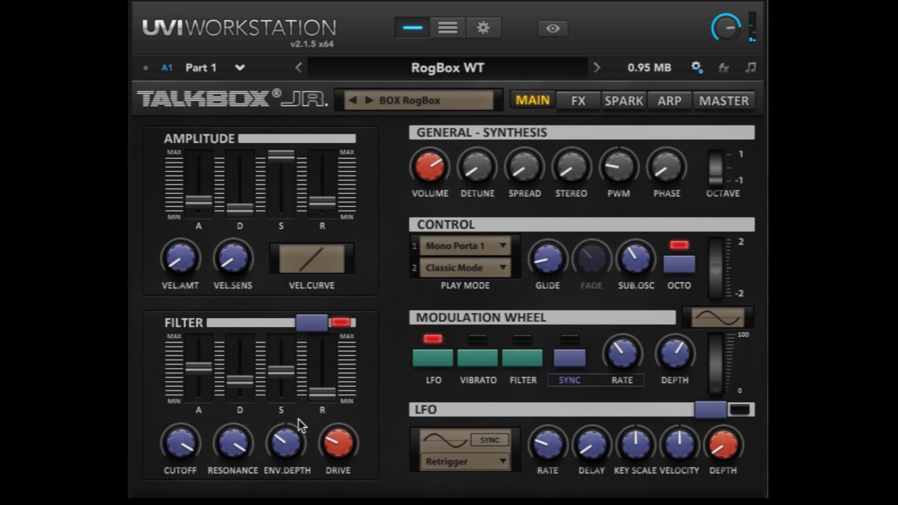
Step: Shorten the filter envelope's attack and set its release to 4.13
mouse_move(206, 367)
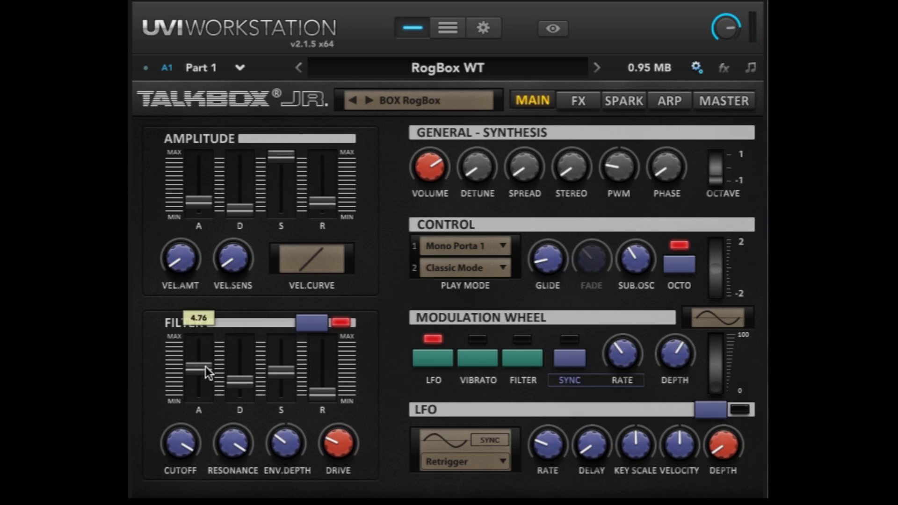
drag(206, 367, 210, 388)
drag(327, 390, 328, 383)
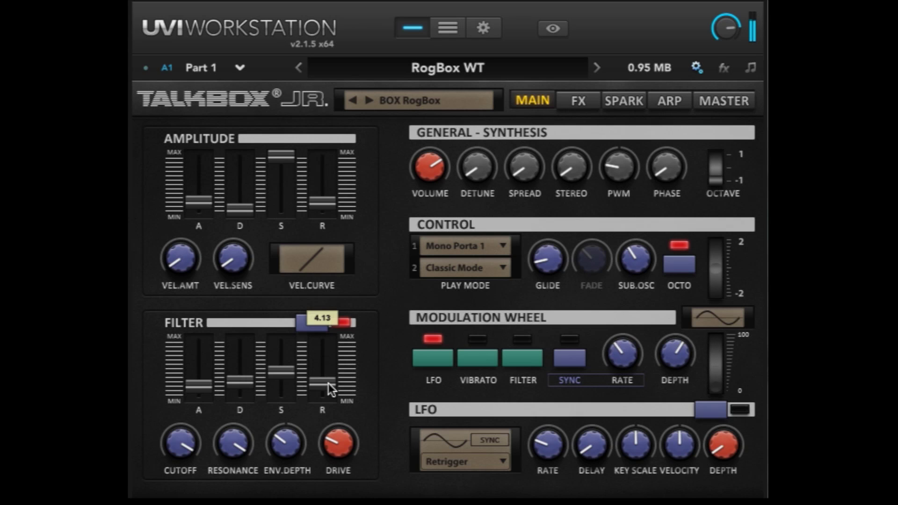
Step: Switch the modulation wheel to Filter mode with its cutoff amount below midway, and raise the filter's envelope depth to maximum
mouse_move(682, 379)
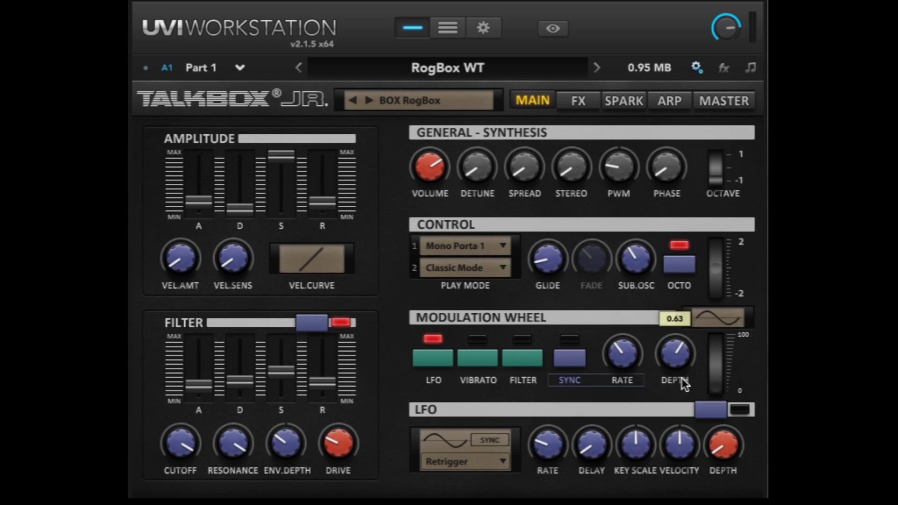
click(519, 357)
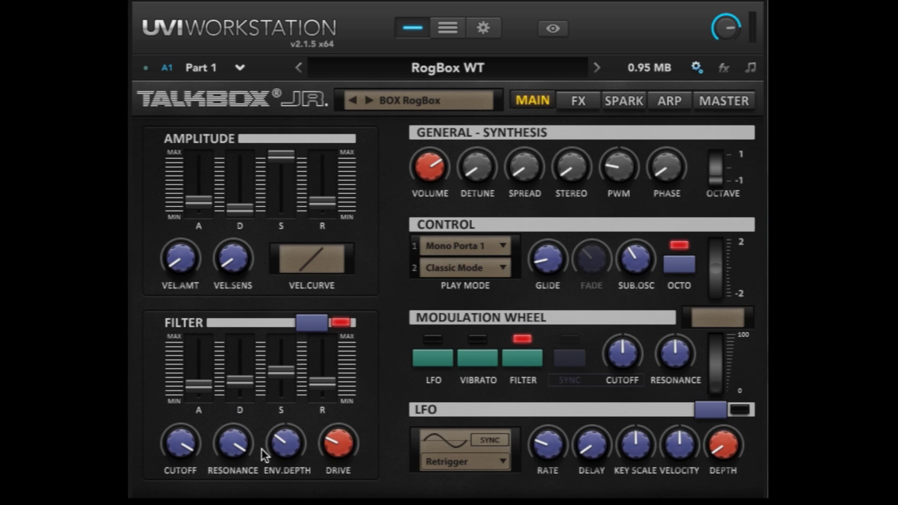
mouse_move(286, 452)
mouse_move(634, 379)
drag(283, 451, 245, 244)
mouse_move(610, 349)
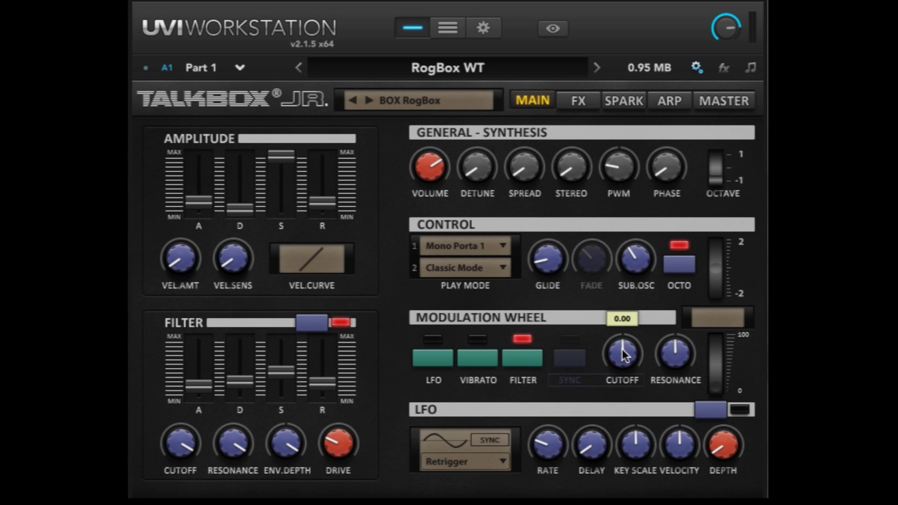
drag(623, 353, 613, 418)
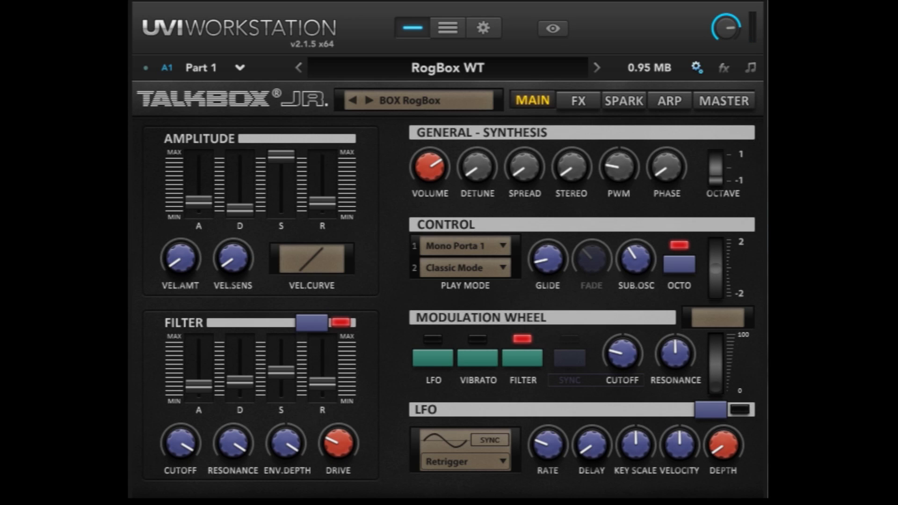
Step: Try the modulation wheel's cutoff amount at its maximum and at -1.00
mouse_move(271, 445)
mouse_move(636, 351)
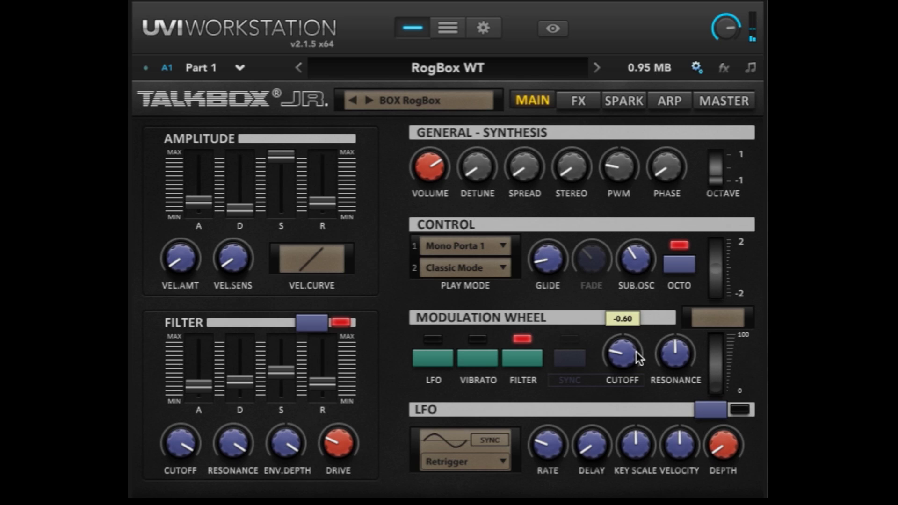
mouse_move(637, 373)
mouse_move(606, 473)
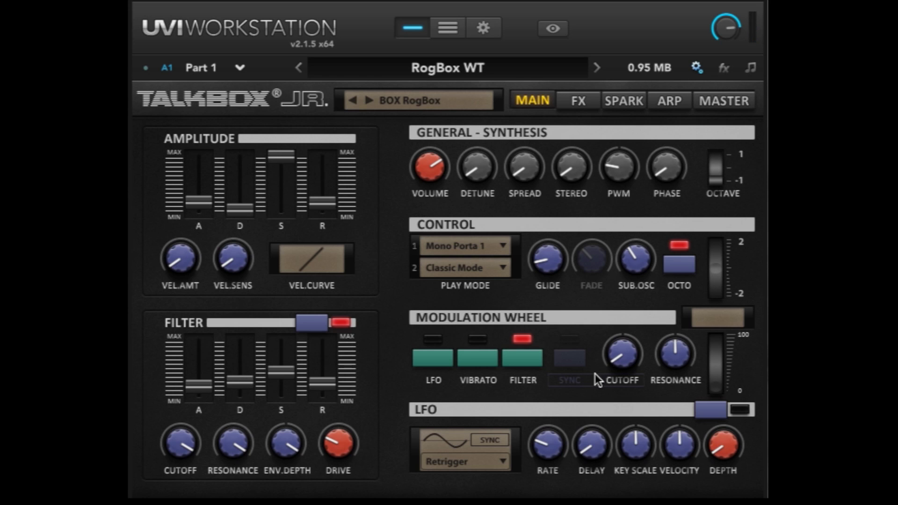
mouse_move(605, 358)
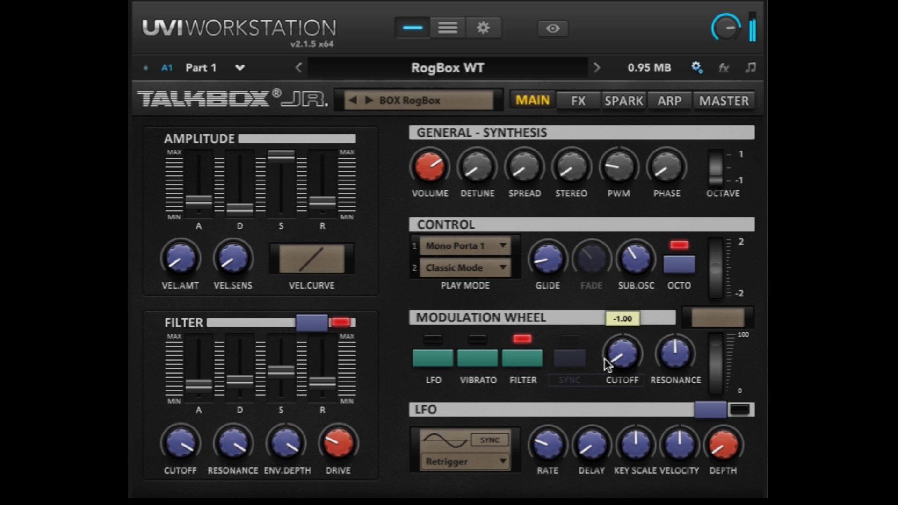
drag(613, 356, 594, 6)
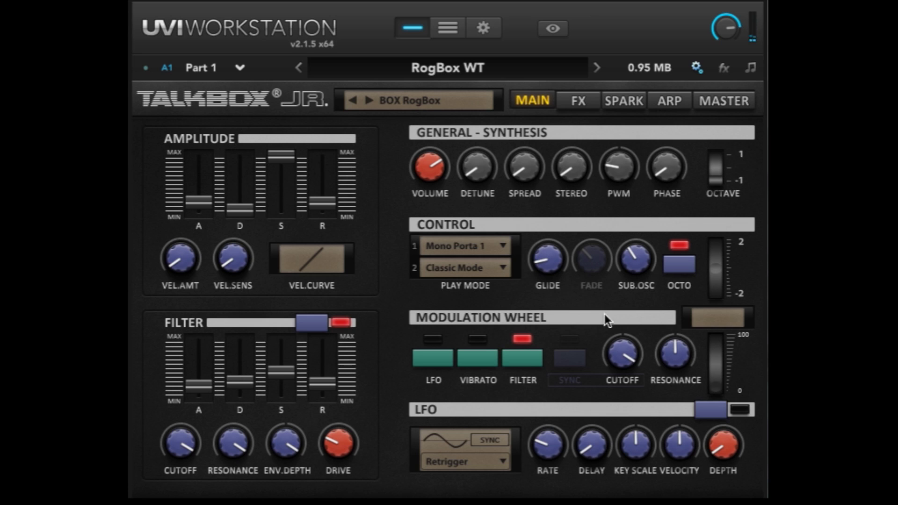
drag(630, 359, 610, 504)
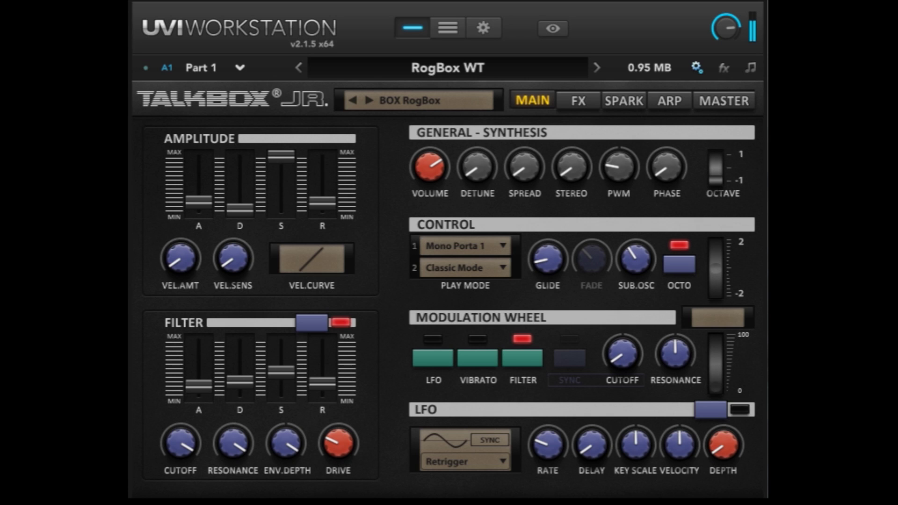
mouse_move(669, 428)
drag(627, 353, 599, 243)
drag(612, 342, 608, 495)
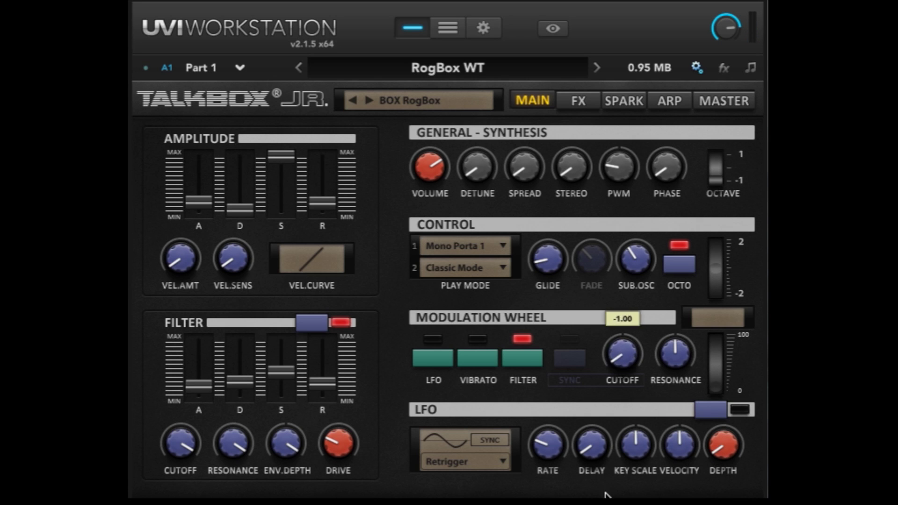
Step: Try the modulation wheel's resonance amount at its maximum and at its minimum
mouse_move(683, 353)
drag(684, 352, 639, 185)
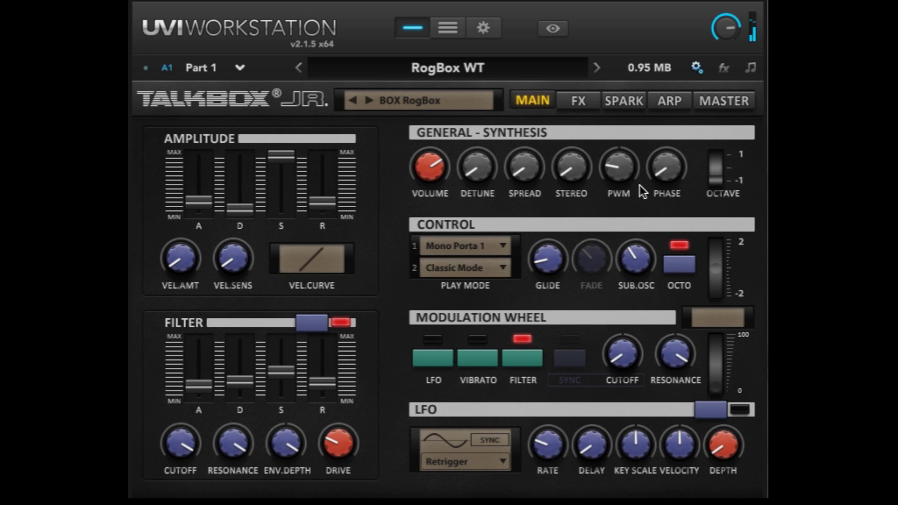
mouse_move(674, 347)
drag(674, 346, 673, 502)
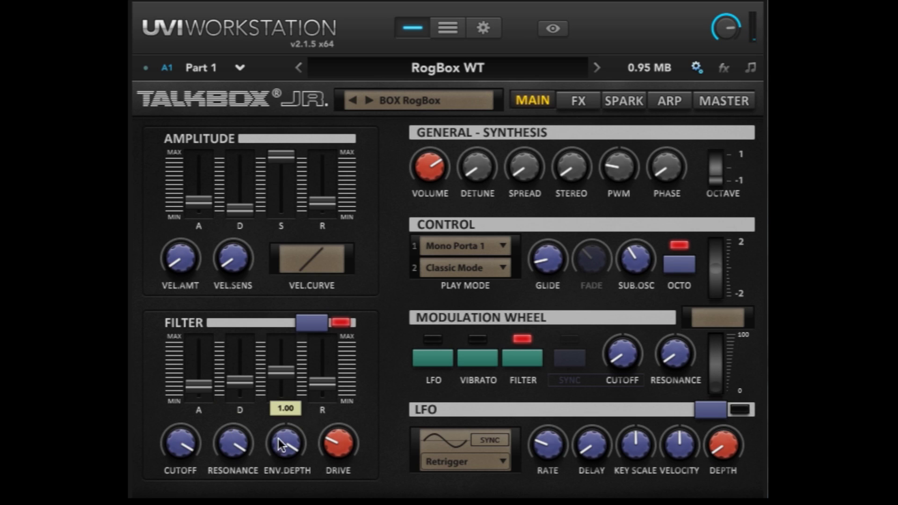
Step: Lower the filter's envelope depth to near its minimum and raise the modulation wheel's cutoff and resonance amounts to maximum
drag(279, 438, 278, 502)
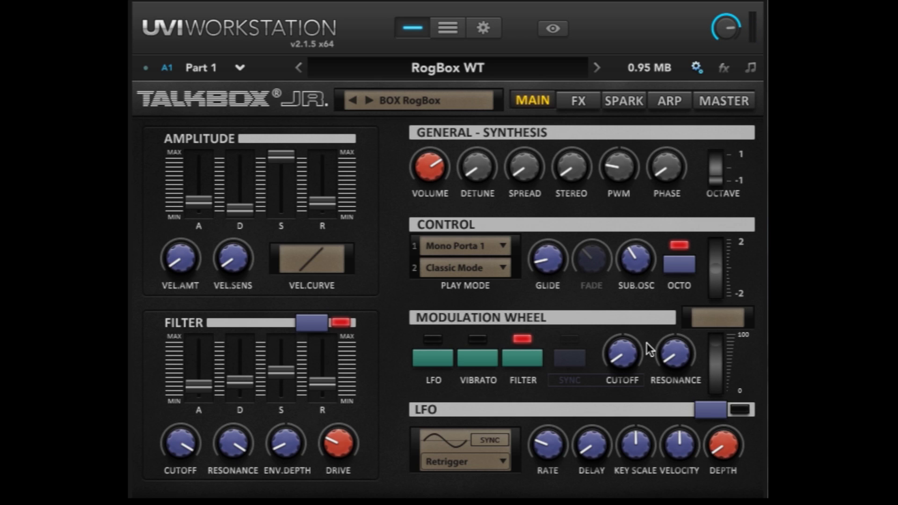
mouse_move(617, 356)
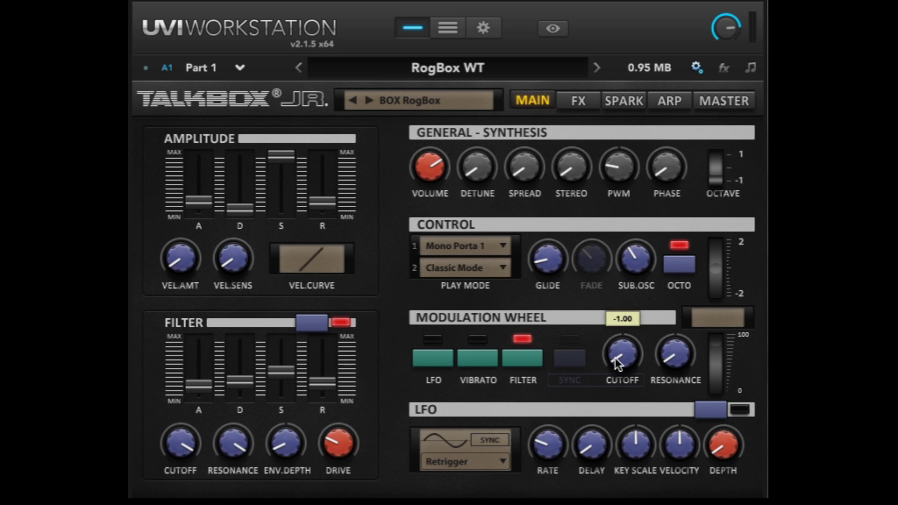
drag(676, 362, 677, 354)
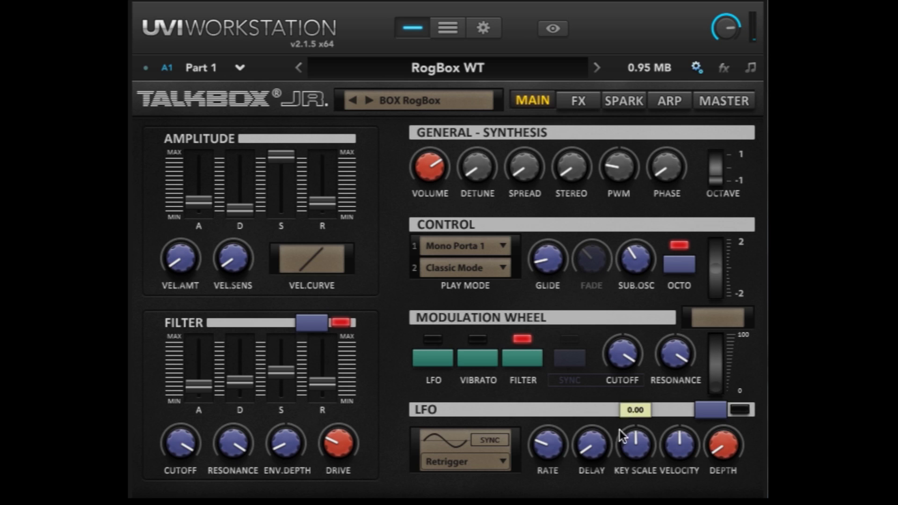
Step: Set the modulation wheel's cutoff amount to just about the midpoint and its resonance amount to the midpoint
mouse_move(634, 358)
drag(633, 357, 606, 456)
mouse_move(679, 364)
drag(672, 371, 658, 454)
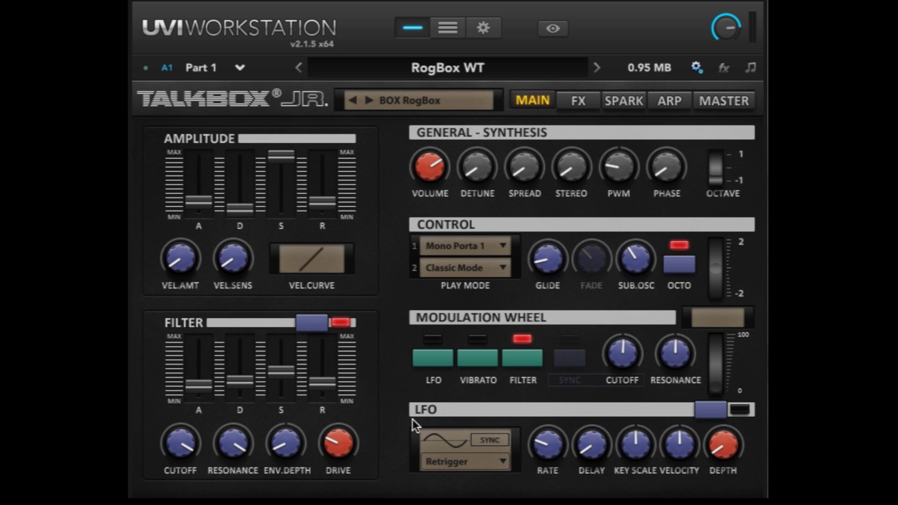
Step: Switch the LFO on and the filter off, and raise the LFO depth to maximum
click(719, 410)
click(305, 323)
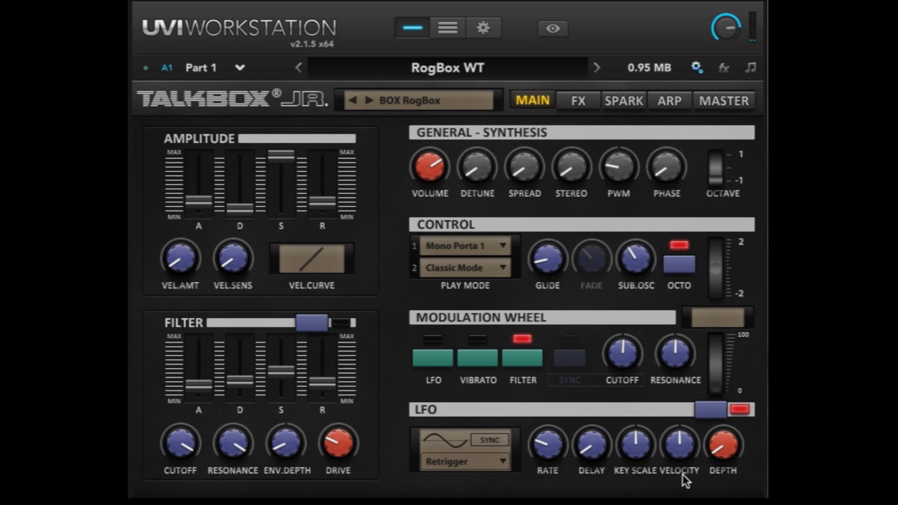
drag(733, 442, 691, 221)
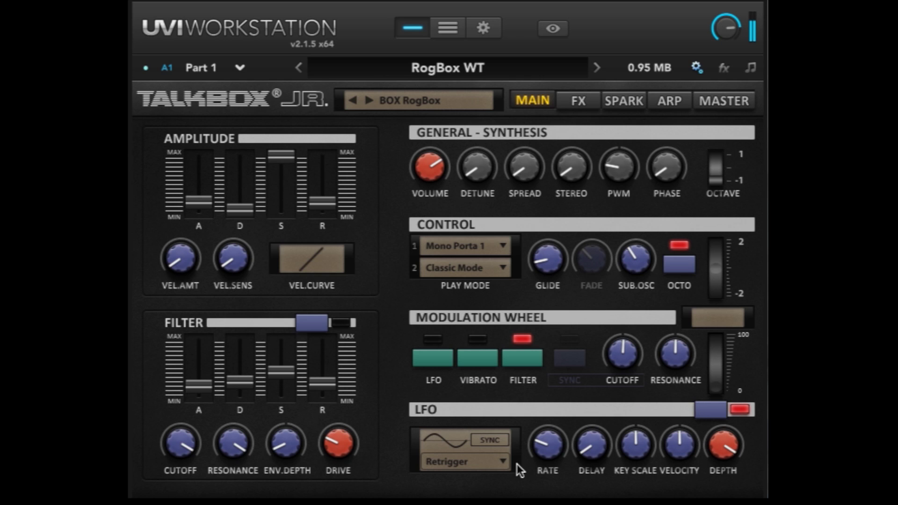
Step: Set the LFO rate somewhat below midway, try the LFO delay at a high setting and at 2.32, and set it to minimum
mouse_move(543, 453)
drag(529, 391, 533, 465)
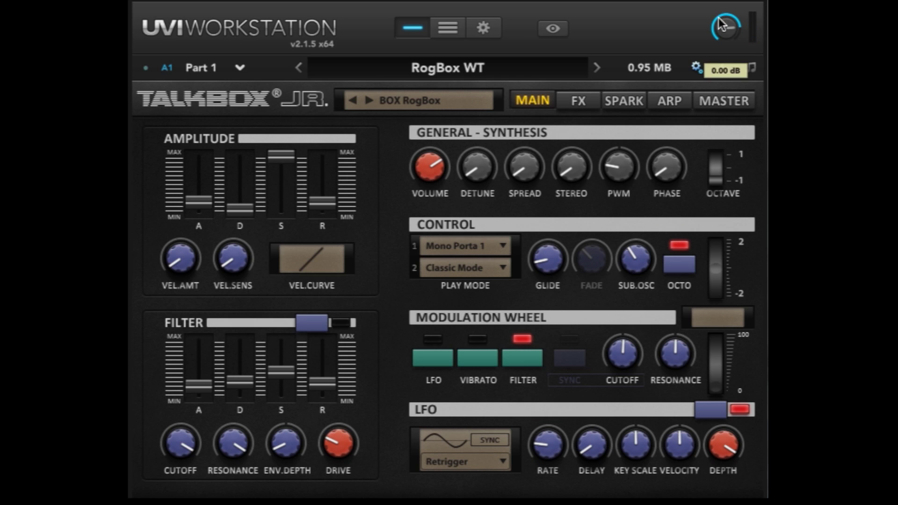
mouse_move(721, 27)
drag(592, 452, 559, 304)
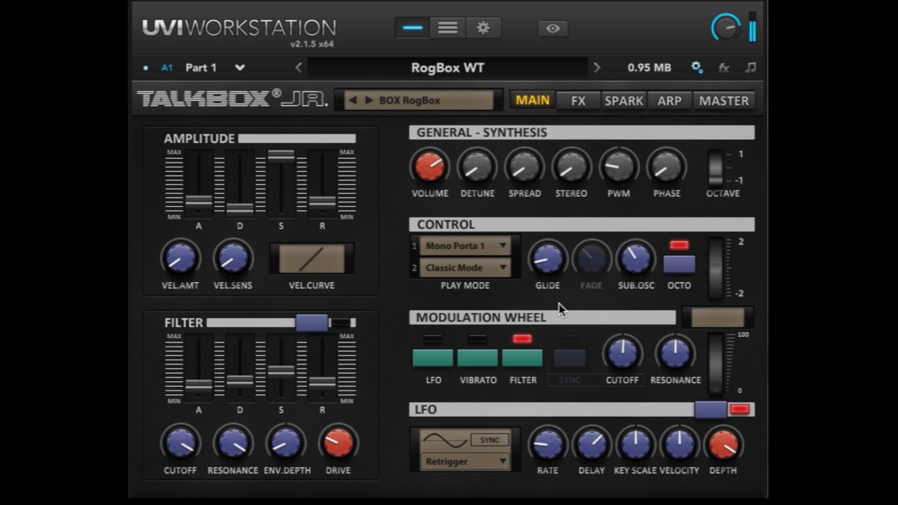
drag(592, 450, 583, 497)
drag(547, 442, 541, 407)
mouse_move(585, 440)
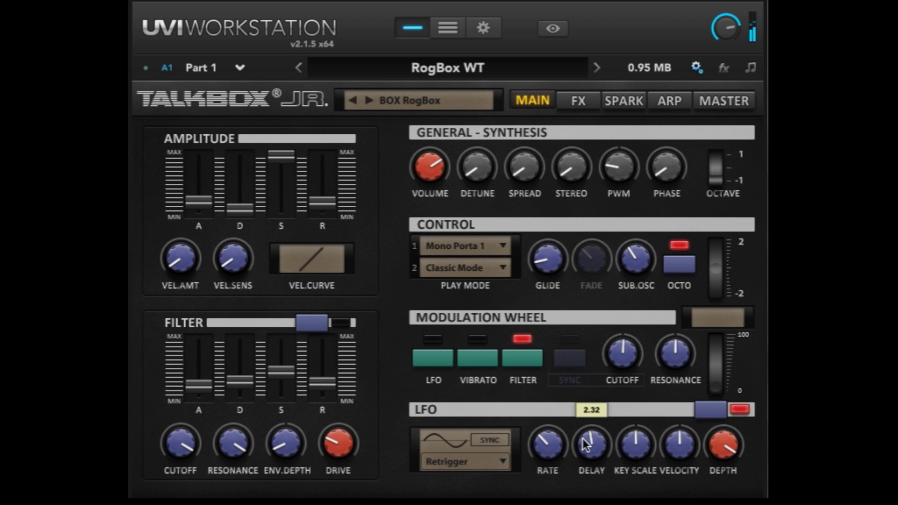
drag(588, 442, 591, 477)
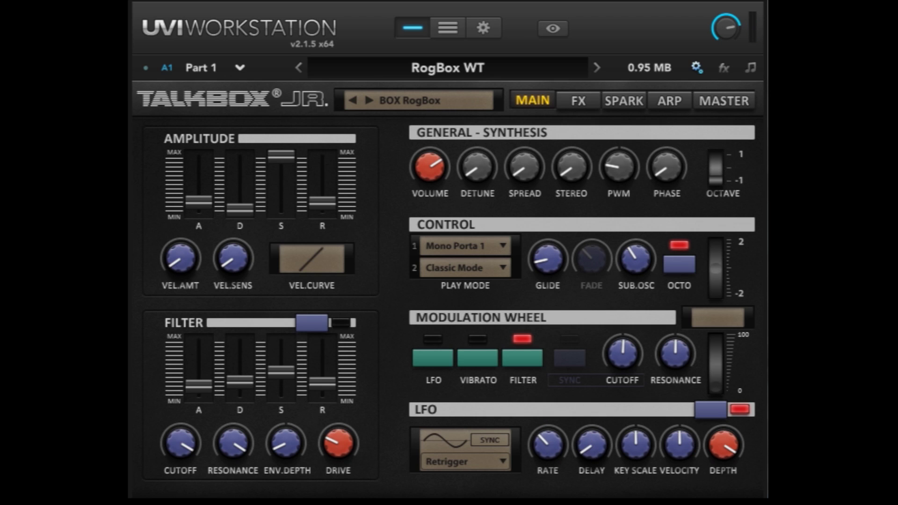
Step: Sweep the LFO's key scale between its minimum and 1.00, and leave it at -0.01
mouse_move(670, 432)
mouse_move(639, 452)
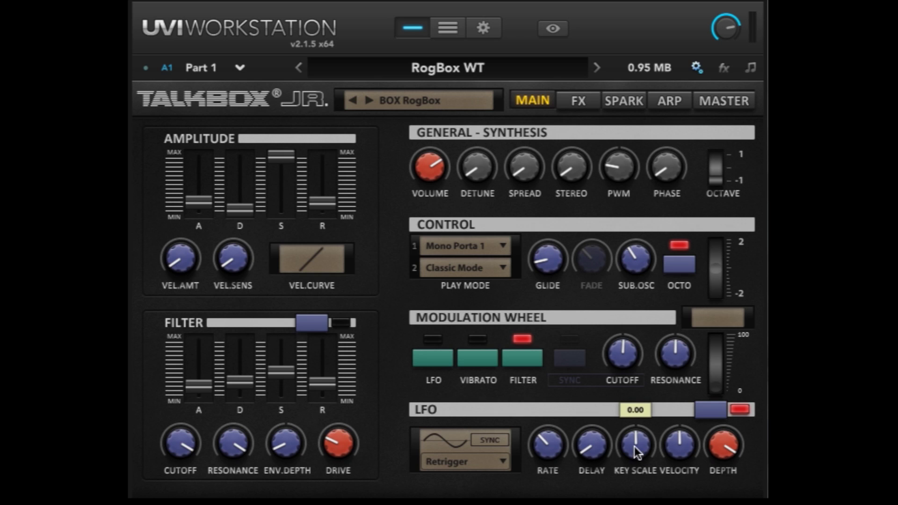
drag(634, 446, 631, 486)
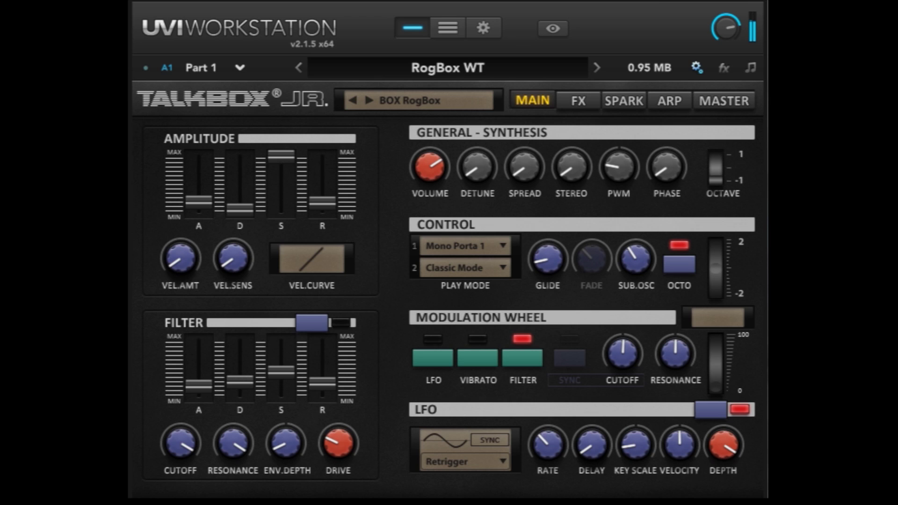
drag(635, 444, 635, 463)
drag(635, 463, 624, 196)
mouse_move(624, 196)
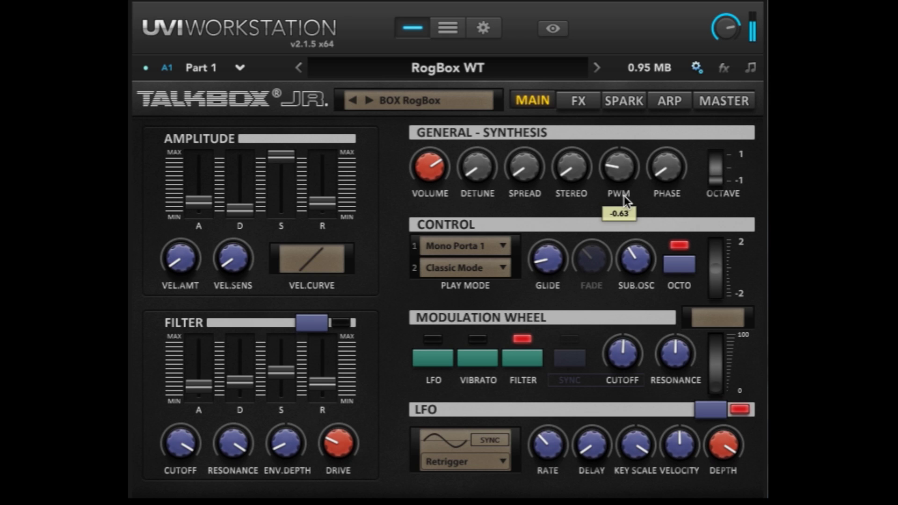
mouse_move(662, 442)
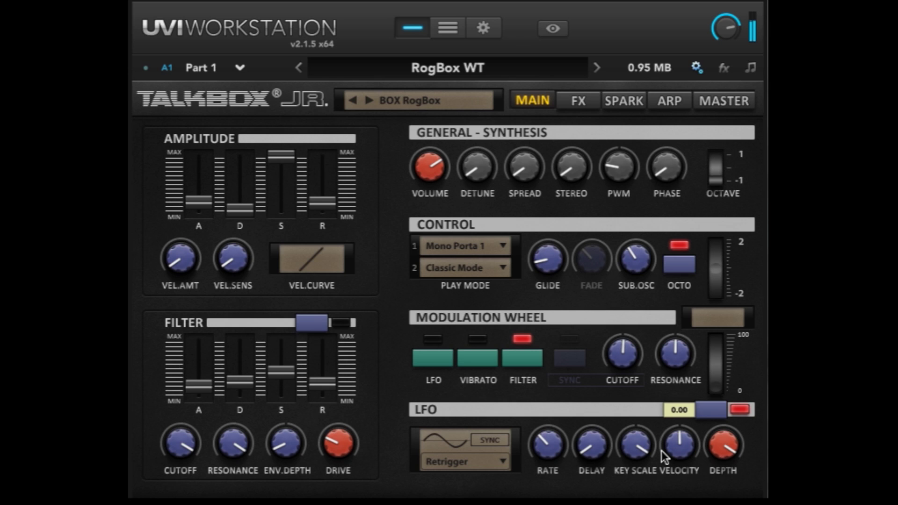
drag(635, 444, 629, 471)
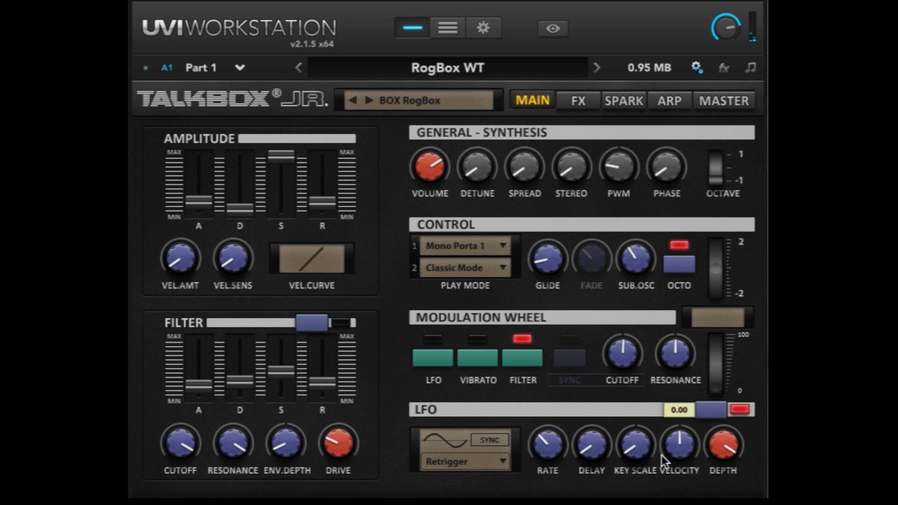
drag(635, 453, 607, 11)
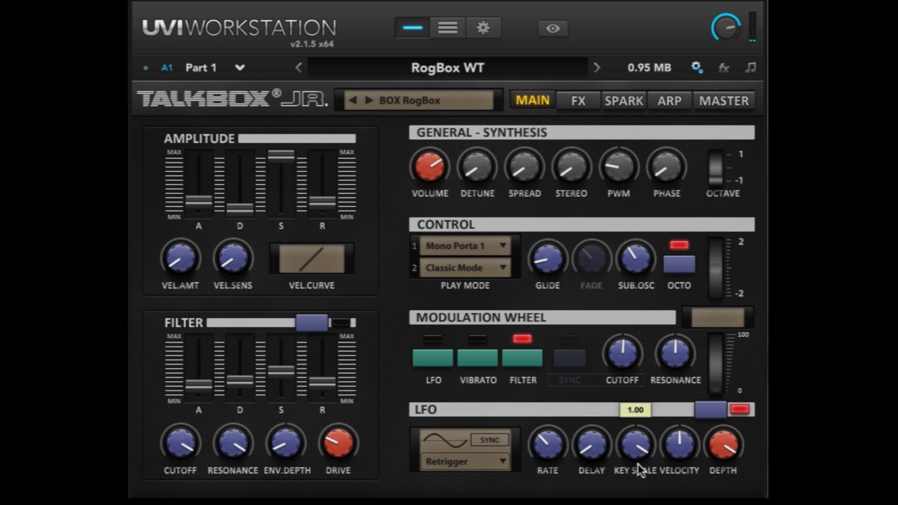
drag(638, 463, 638, 504)
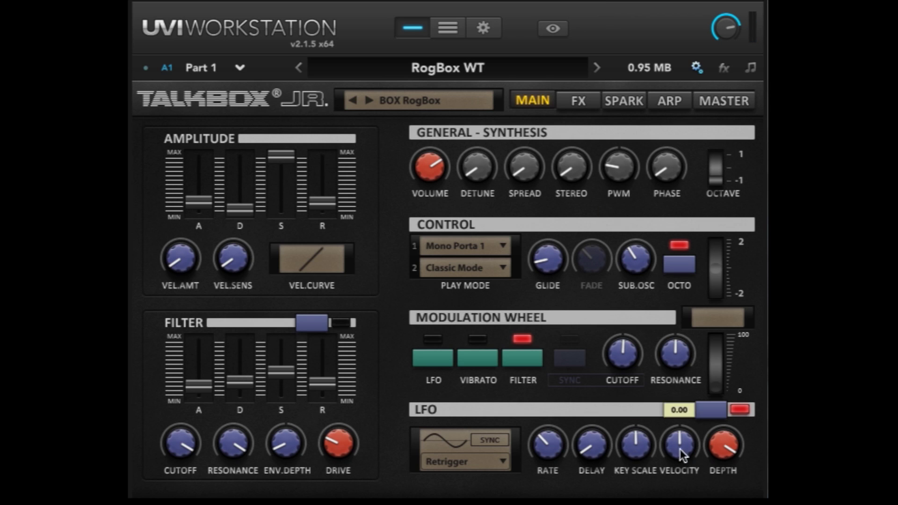
Step: Try the LFO's velocity at its minimum, at -0.70 and at a high setting, and leave it slightly above the midpoint
drag(679, 446, 679, 468)
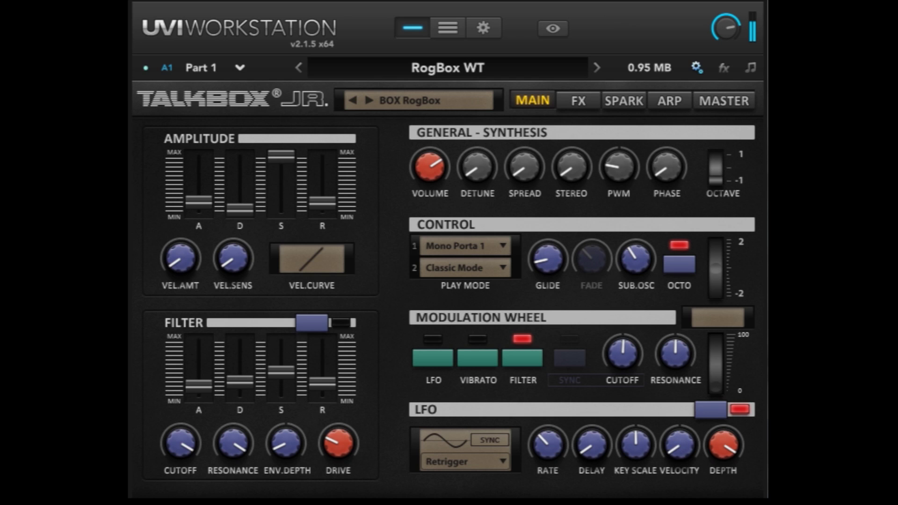
drag(684, 447, 674, 426)
mouse_move(669, 446)
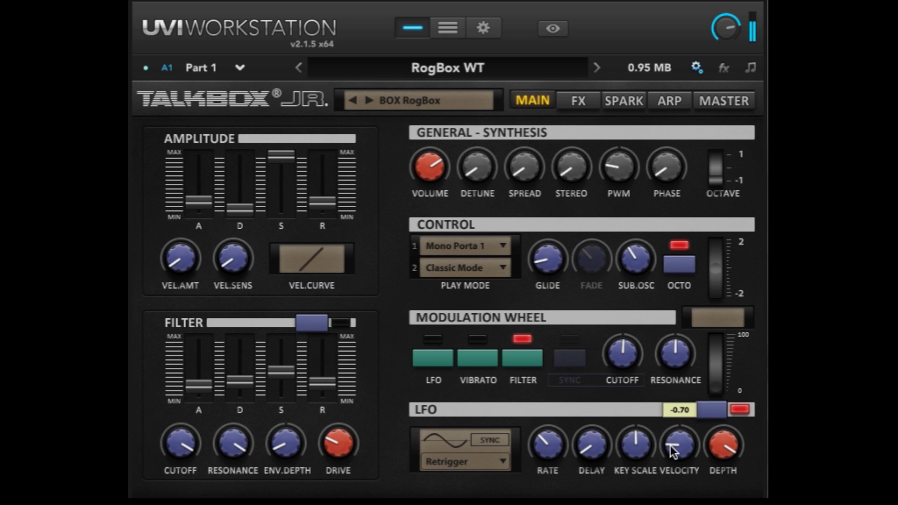
drag(677, 452, 667, 288)
mouse_move(653, 452)
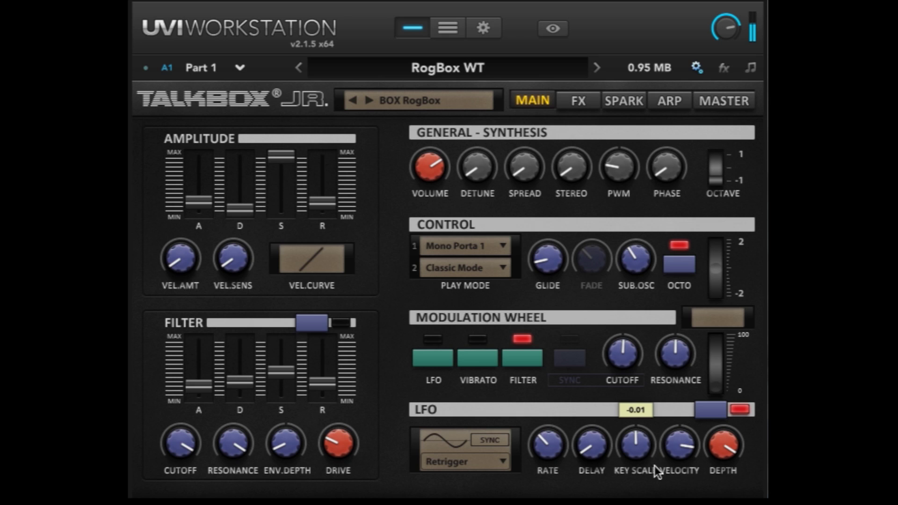
drag(679, 439, 680, 465)
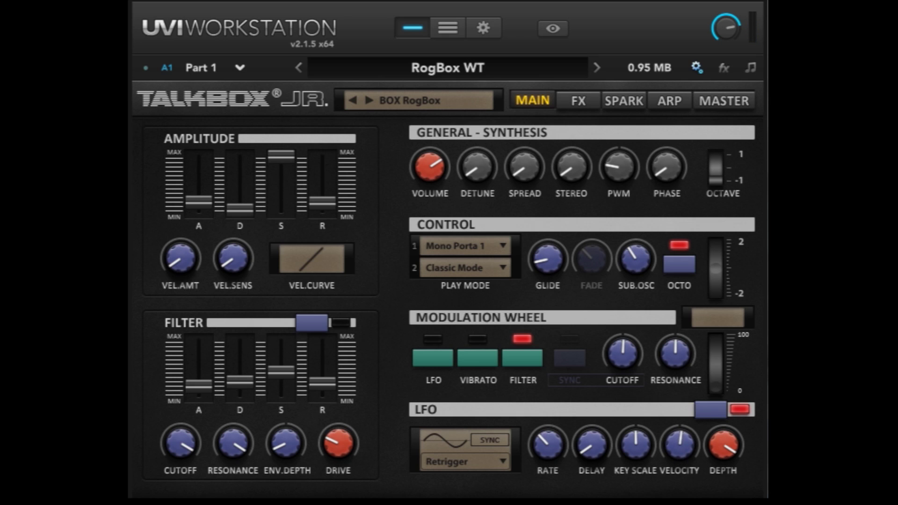
Step: Switch the LFO off, try the PWM at 0.94 and set it slightly above the midpoint
mouse_move(714, 436)
click(714, 410)
mouse_move(554, 150)
mouse_move(492, 190)
mouse_move(623, 194)
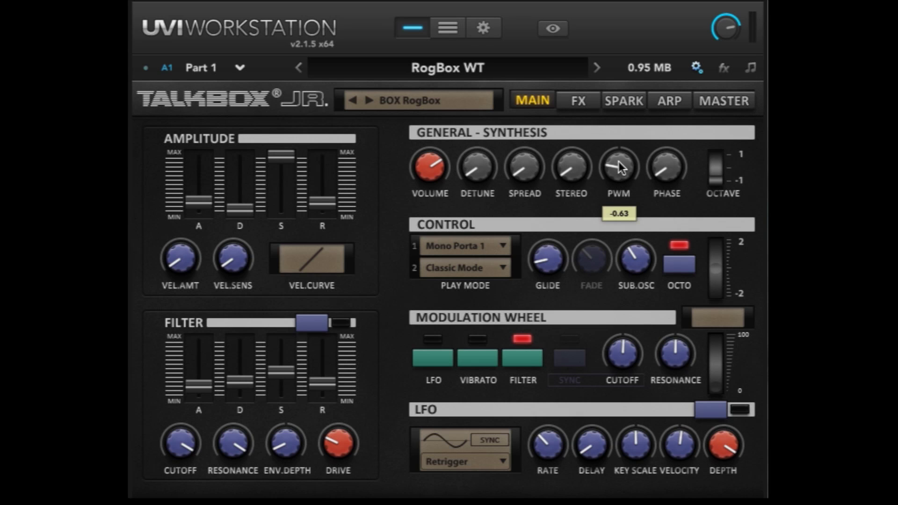
drag(616, 171, 603, 133)
drag(599, 92, 596, 49)
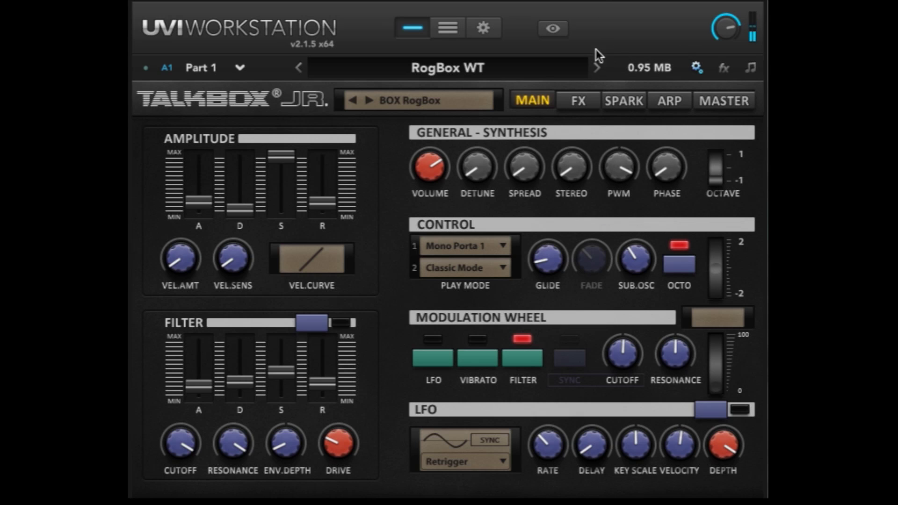
mouse_move(608, 160)
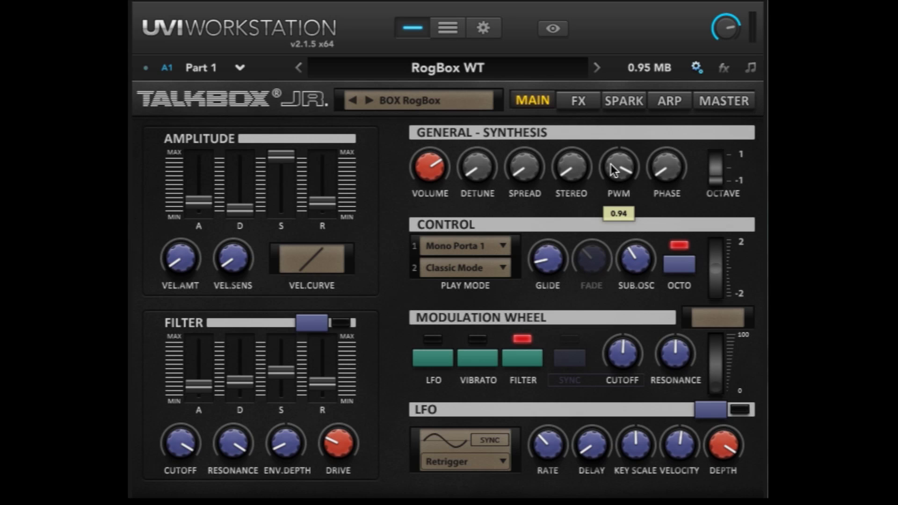
drag(617, 161, 622, 248)
Step: Set the synthesis section's Detune to 8 and Spread to 0.19, and raise Stereo to a high setting
mouse_move(511, 178)
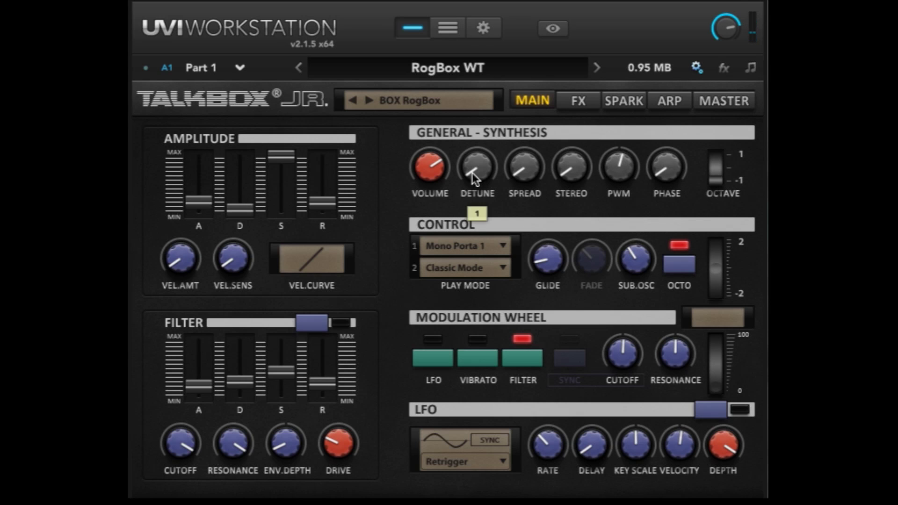
drag(472, 172, 462, 139)
drag(517, 175, 515, 133)
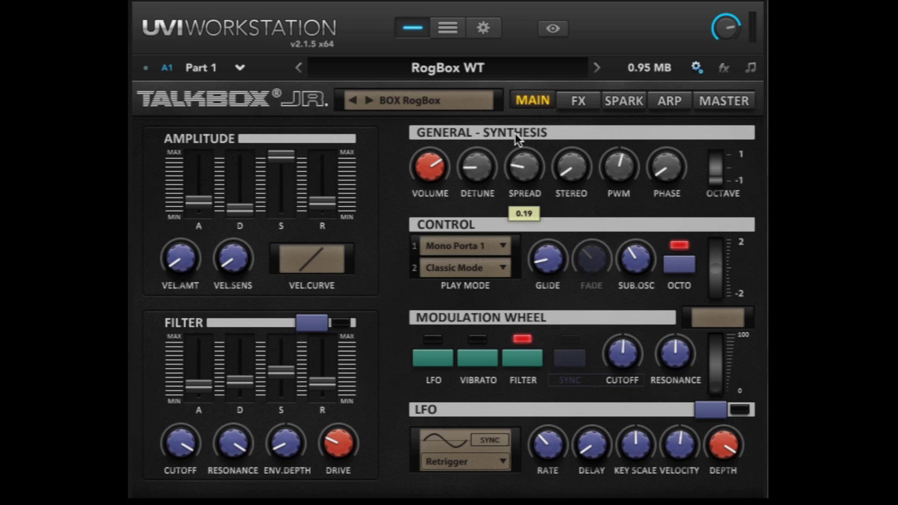
mouse_move(561, 173)
drag(562, 173, 556, 20)
mouse_move(478, 168)
drag(479, 168, 465, 1)
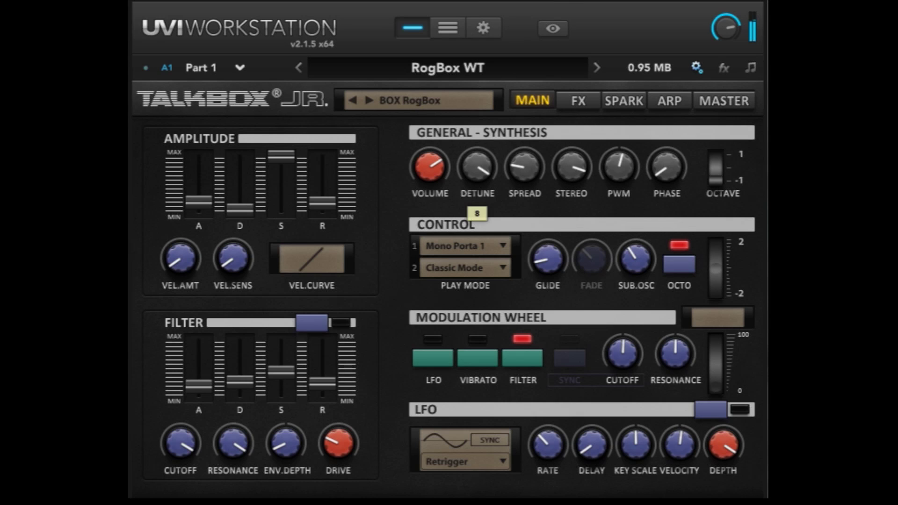
Step: Lower the synthesis section's Detune to 2 and raise the PWM to a high setting
drag(522, 168, 463, 347)
drag(630, 186, 611, 98)
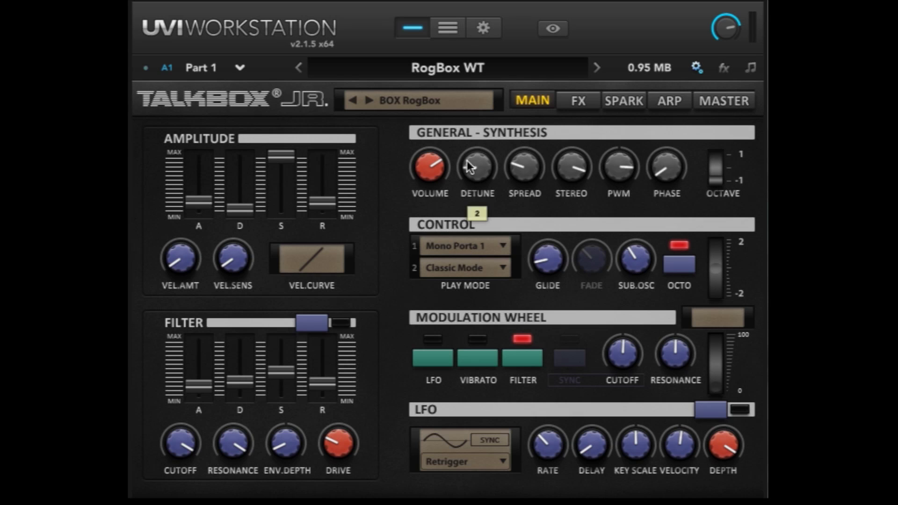
mouse_move(513, 157)
mouse_move(424, 155)
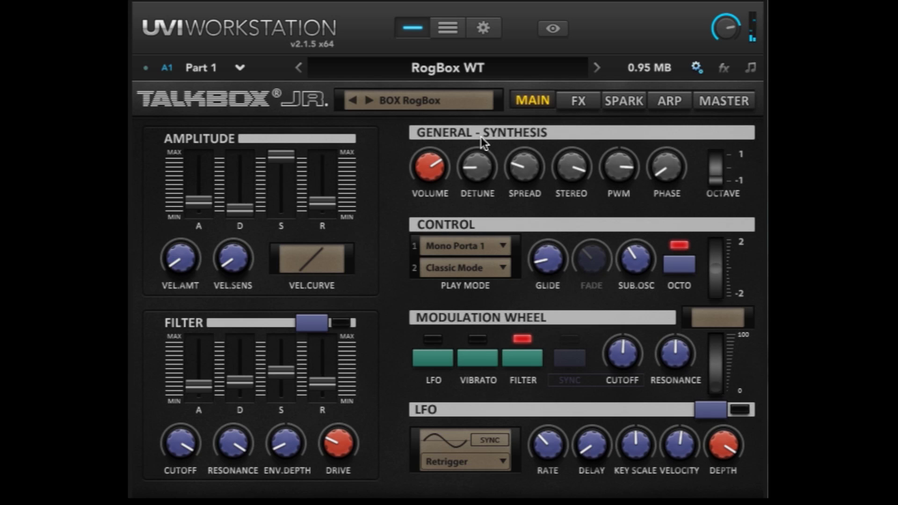
Step: Assign the modulation wheel to LFO and raise the wheel's LFO depth
click(428, 357)
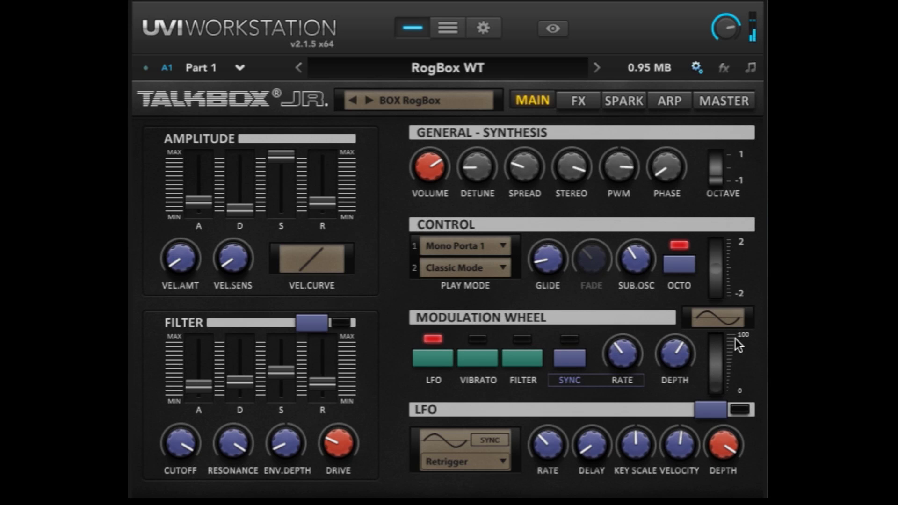
mouse_move(688, 358)
mouse_move(606, 178)
Step: Switch on the filter and the LFO, raise the LFO rate slightly and give it a Square waveform
click(314, 326)
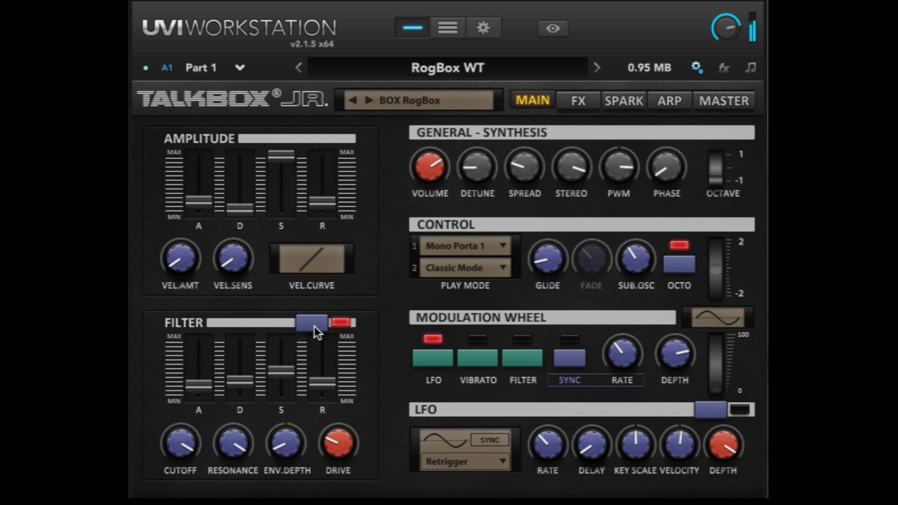
click(708, 407)
drag(543, 444, 528, 424)
click(457, 441)
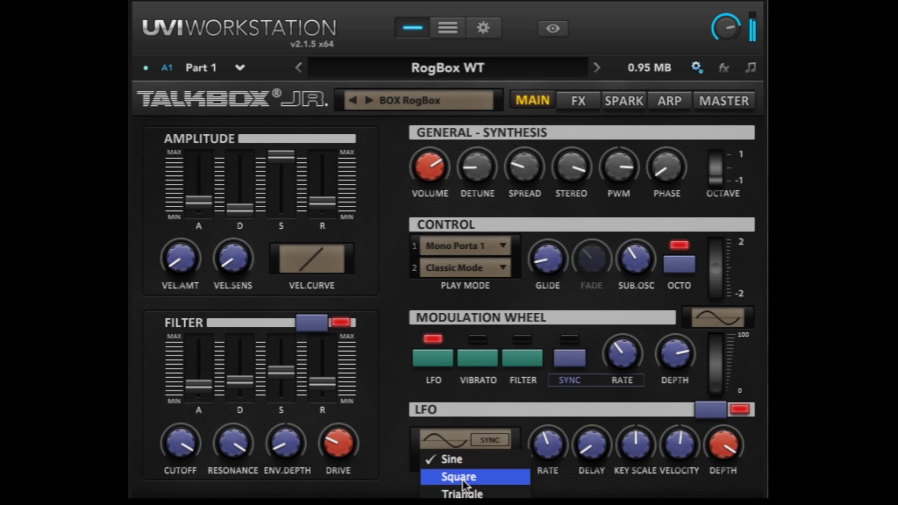
click(462, 477)
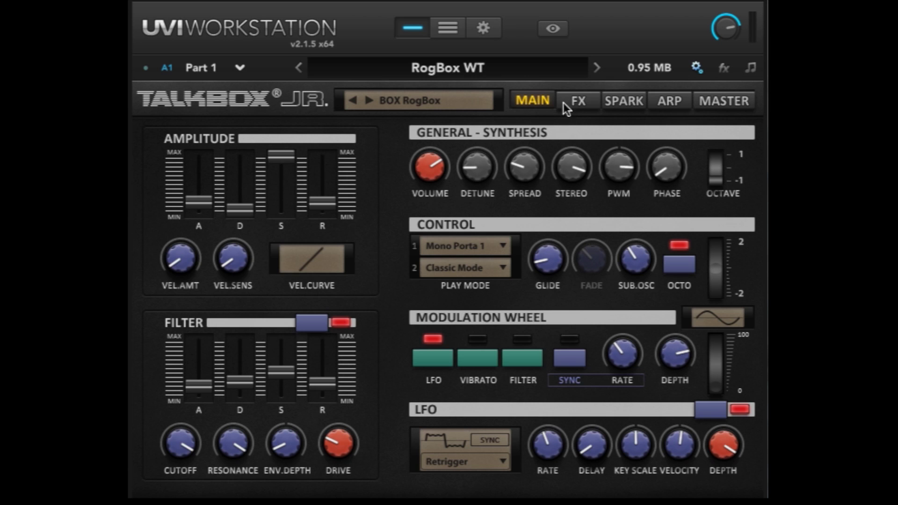
Step: Switch off the Ping Pong Delay on the FX page, and the filter, LFO and Octo on the main page
click(576, 102)
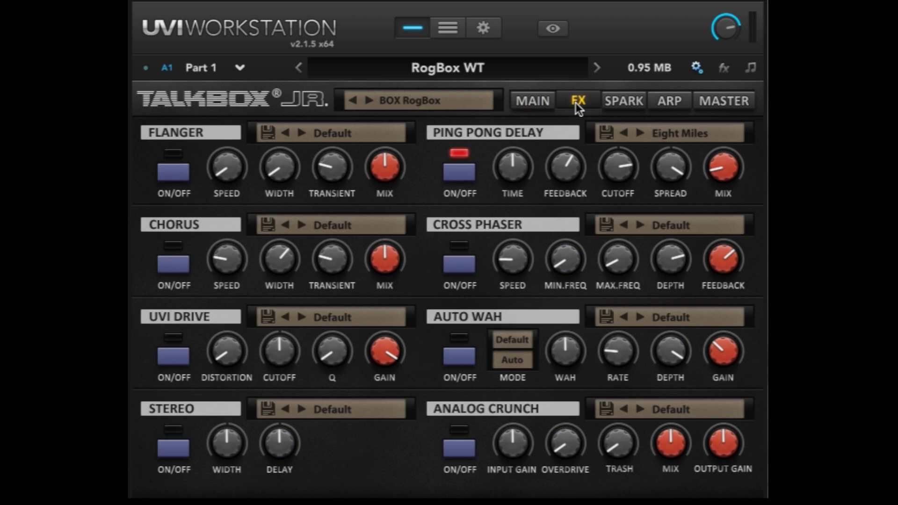
click(468, 180)
click(517, 99)
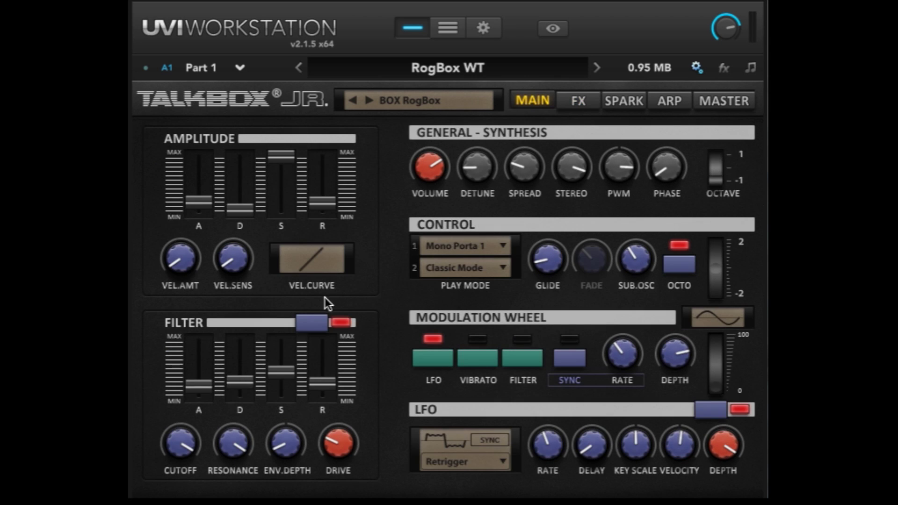
click(340, 322)
click(718, 415)
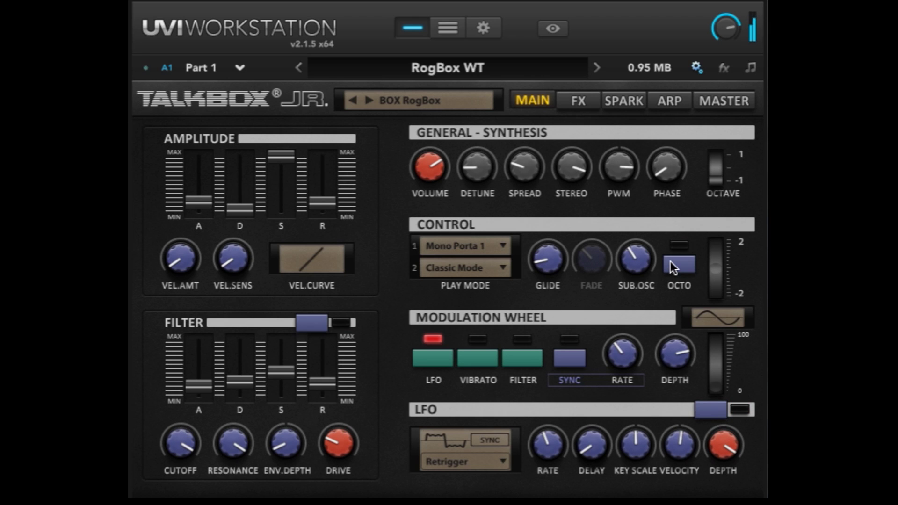
Step: Switch on the Chorus on the FX page with the Chorus Deluxe preset and lower its mix to 1.08
click(579, 101)
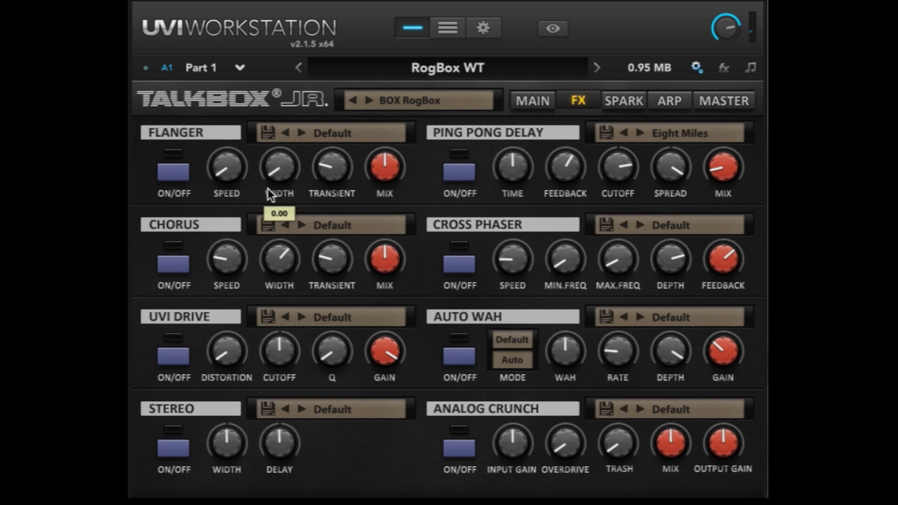
click(177, 173)
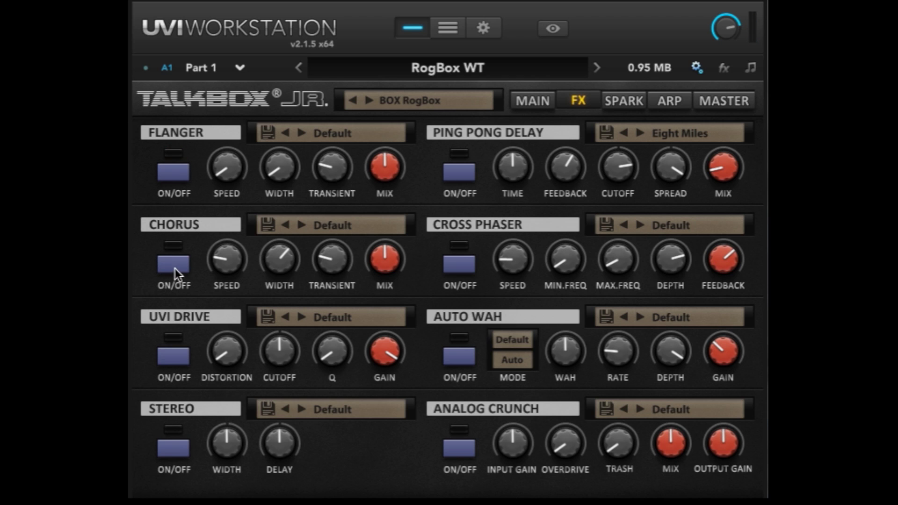
click(174, 269)
click(330, 223)
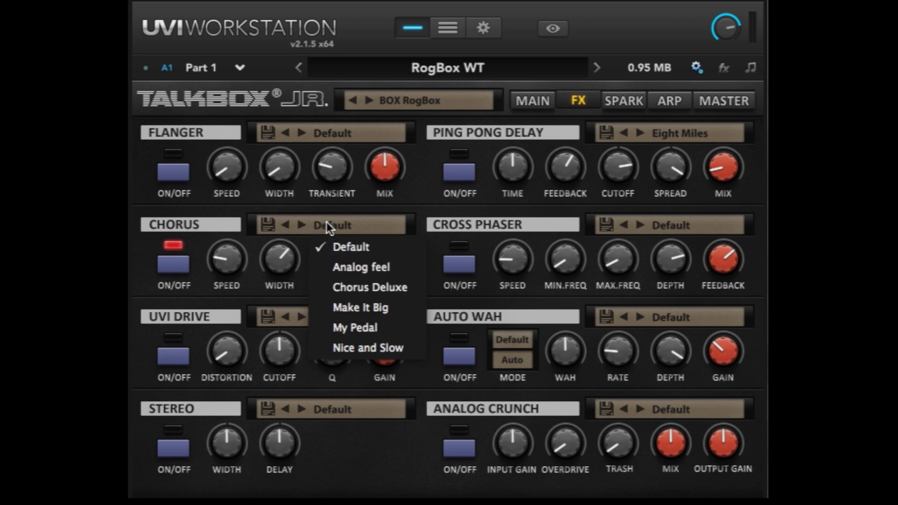
click(353, 286)
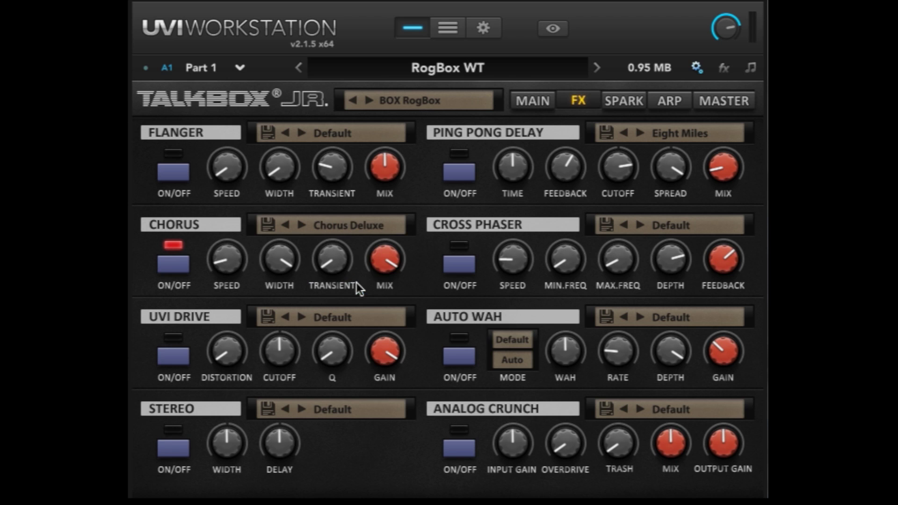
drag(373, 257, 371, 432)
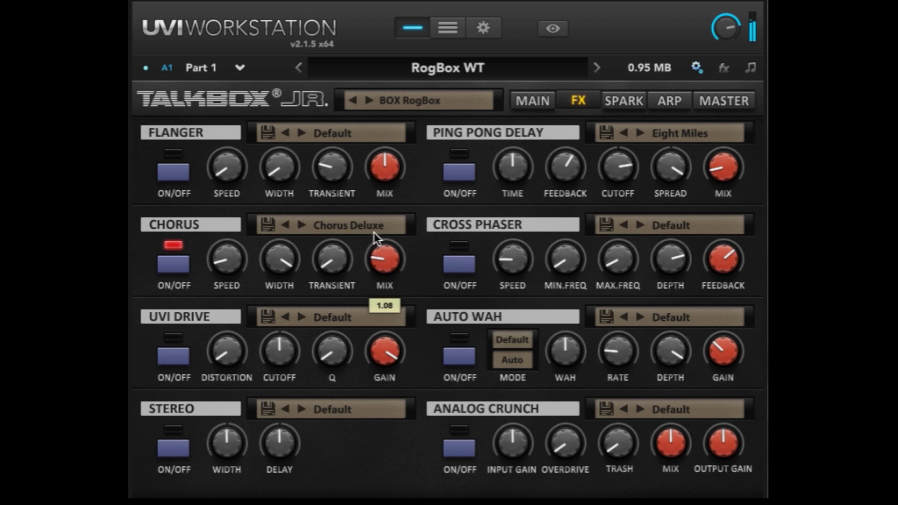
Step: Load the Analog feel preset for the Chorus and try its mix at 6.00
click(347, 227)
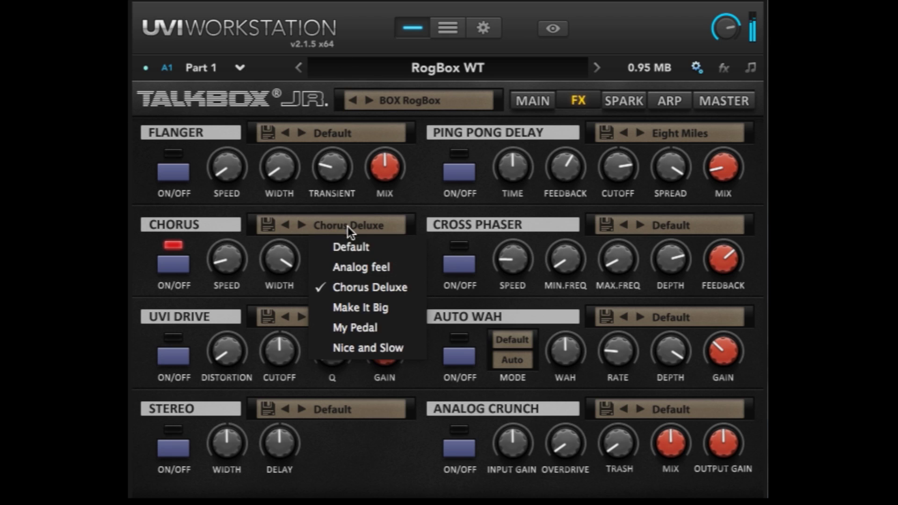
click(356, 261)
drag(363, 267, 368, 134)
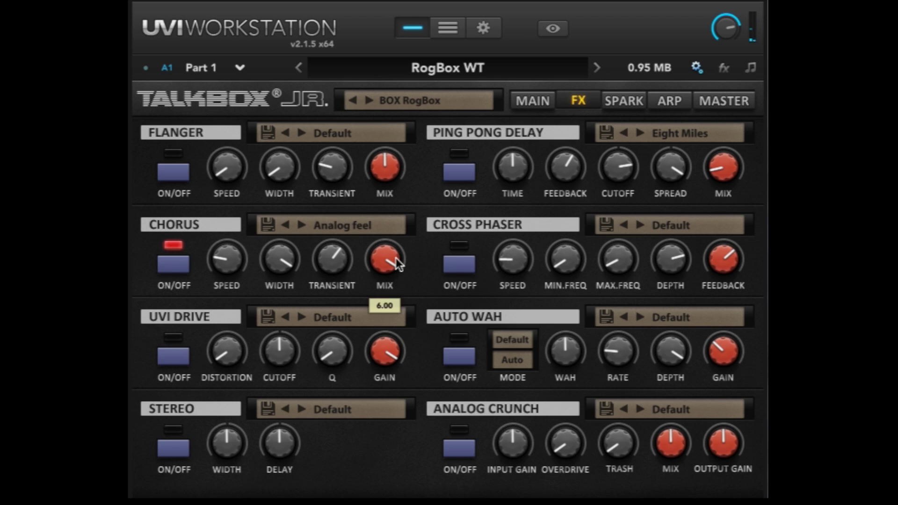
Step: Try the UVI Drive with its distortion at 0.43, lower the distortion and switch the effect off
click(174, 360)
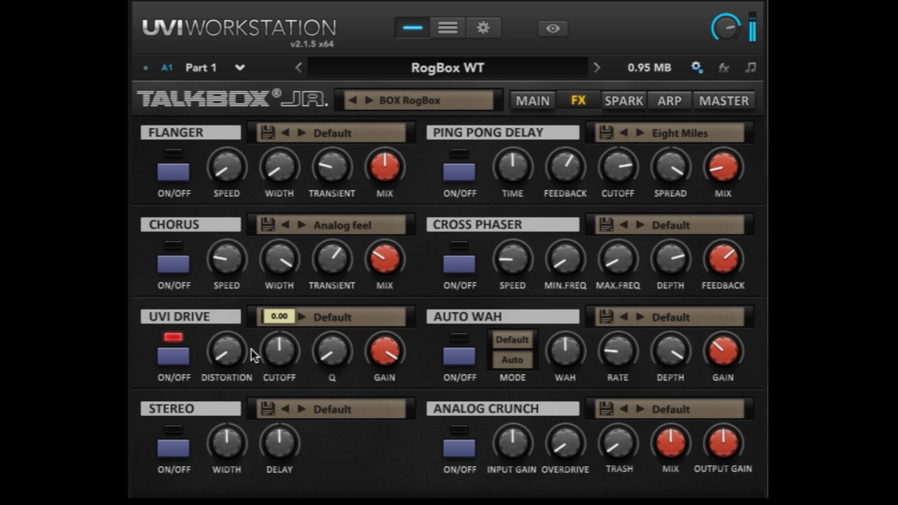
drag(232, 344, 199, 256)
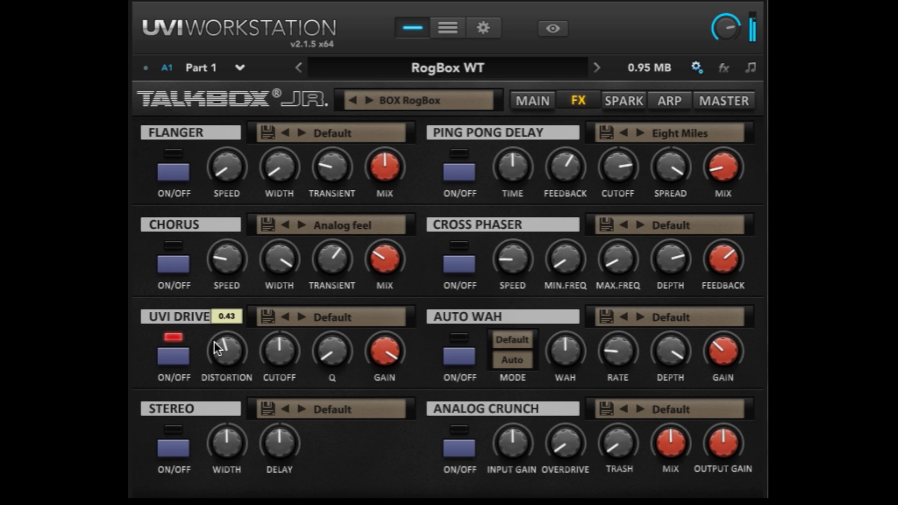
drag(214, 342, 230, 480)
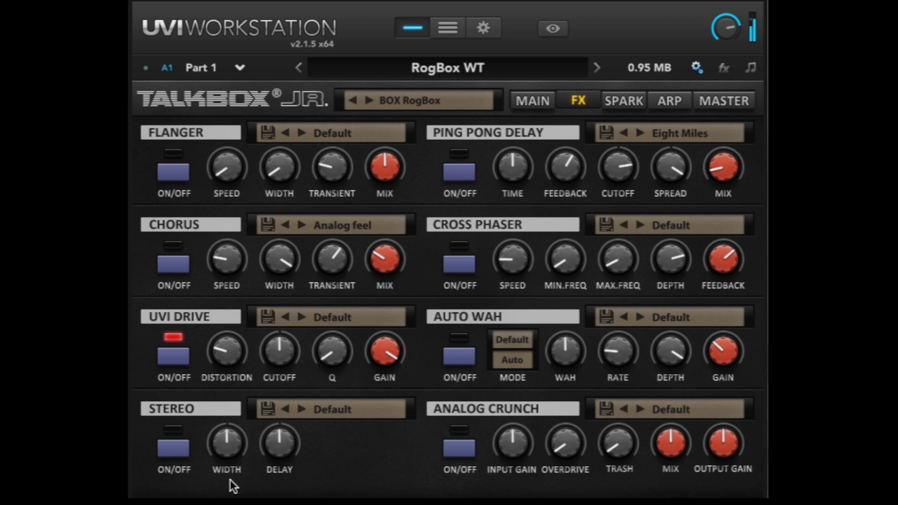
click(169, 359)
Step: Switch on the Stereo effect with the More Stereo preset and check the flanger's preset list
click(179, 446)
click(328, 410)
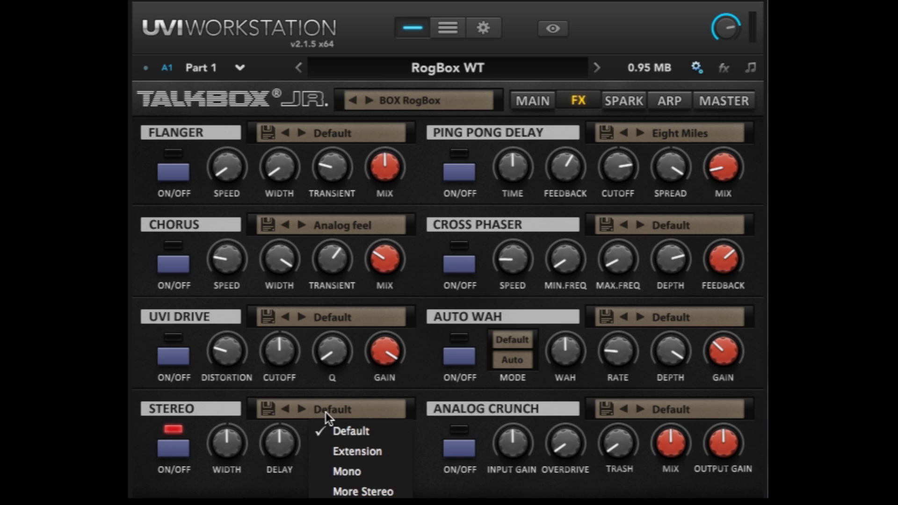
click(360, 489)
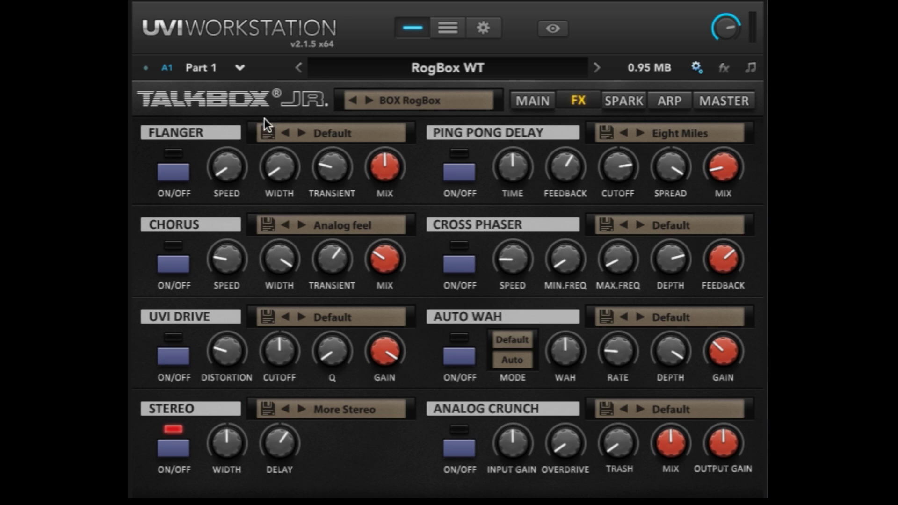
click(318, 128)
click(317, 128)
Step: Raise the Ping Pong Delay's mix slightly and take a brief look at the SparkVerb page
mouse_move(723, 163)
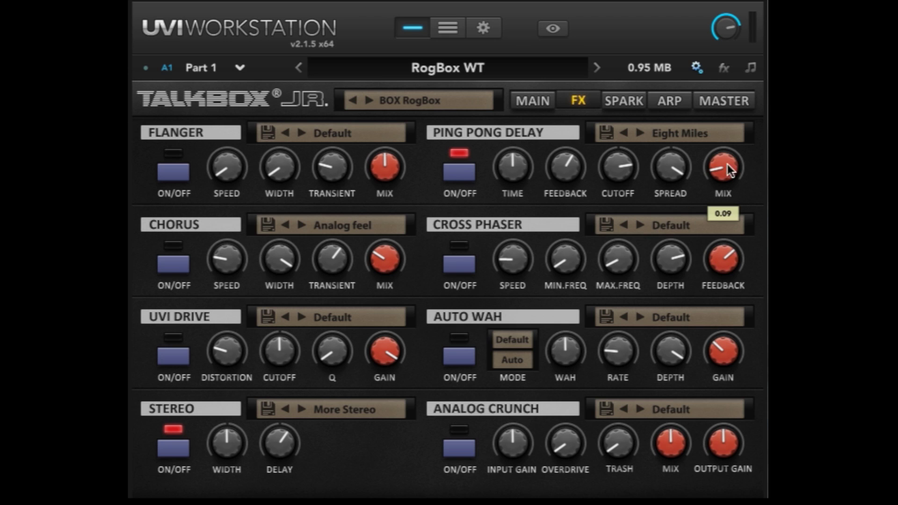
drag(727, 165, 719, 154)
click(623, 99)
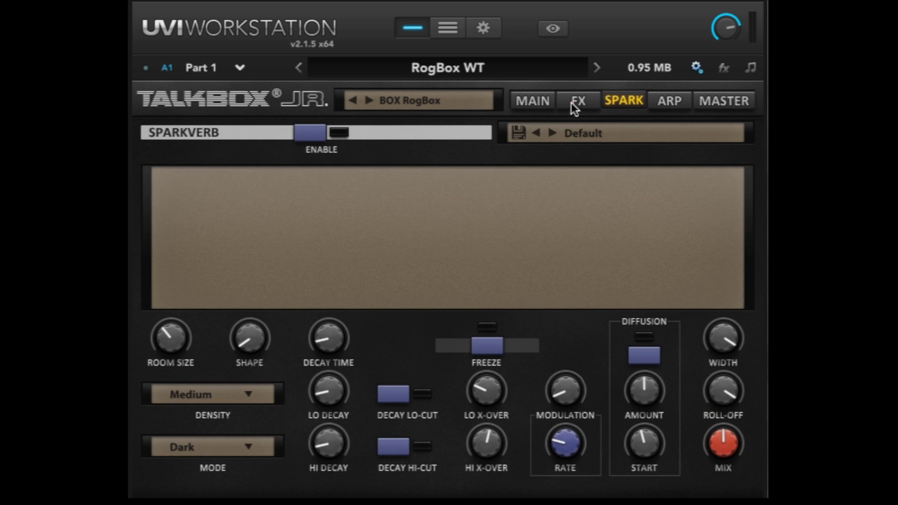
click(575, 109)
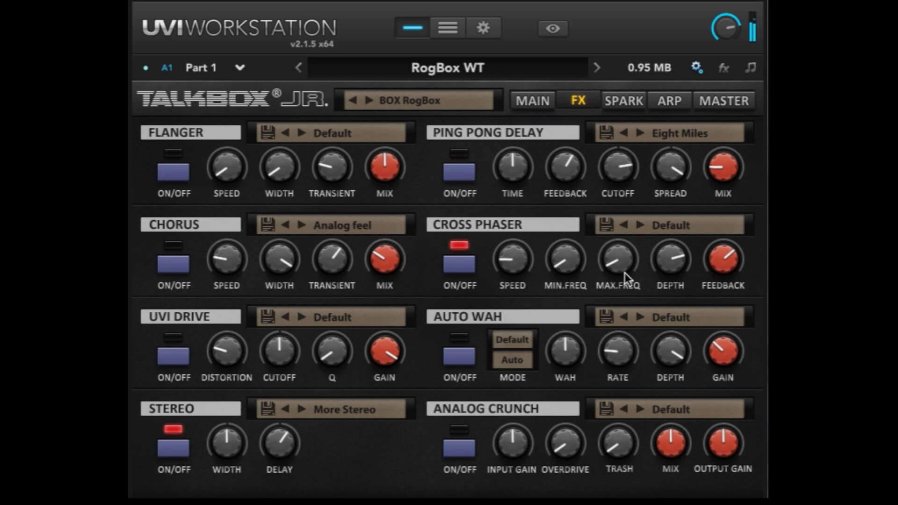
Step: Try the Cross Phaser's Rotaryish and Low Phase presets, and leave it on Stereo Phase
click(672, 225)
click(687, 307)
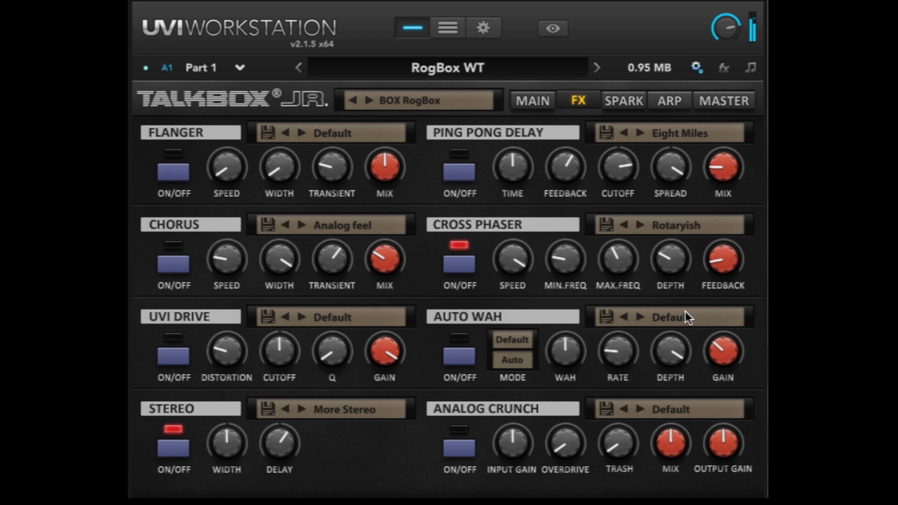
click(689, 227)
click(687, 267)
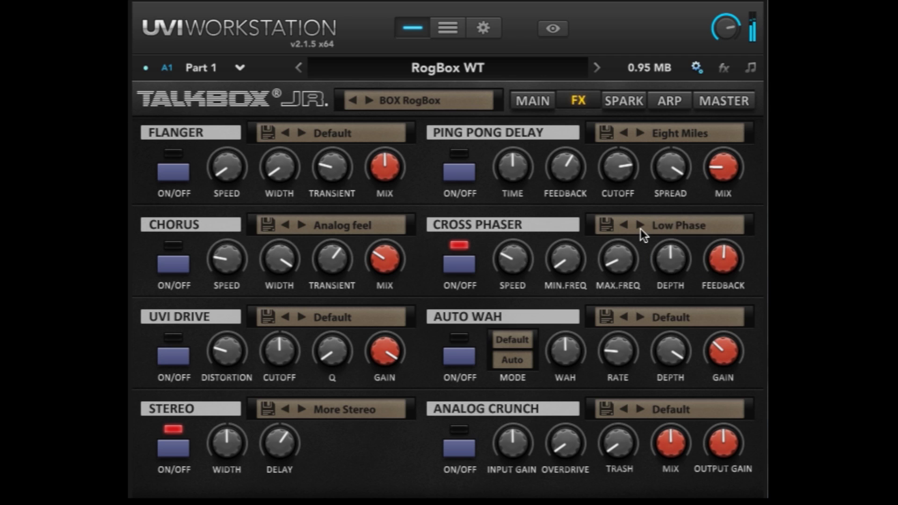
click(640, 227)
click(640, 229)
click(626, 227)
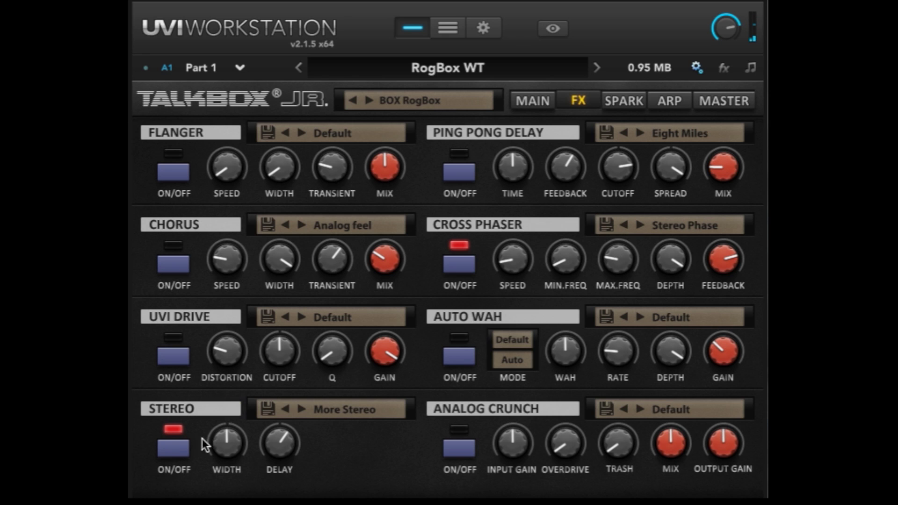
Step: Switch off the Stereo effect and set the Auto Wah's rate to 2.97 with the wah enabled
click(173, 448)
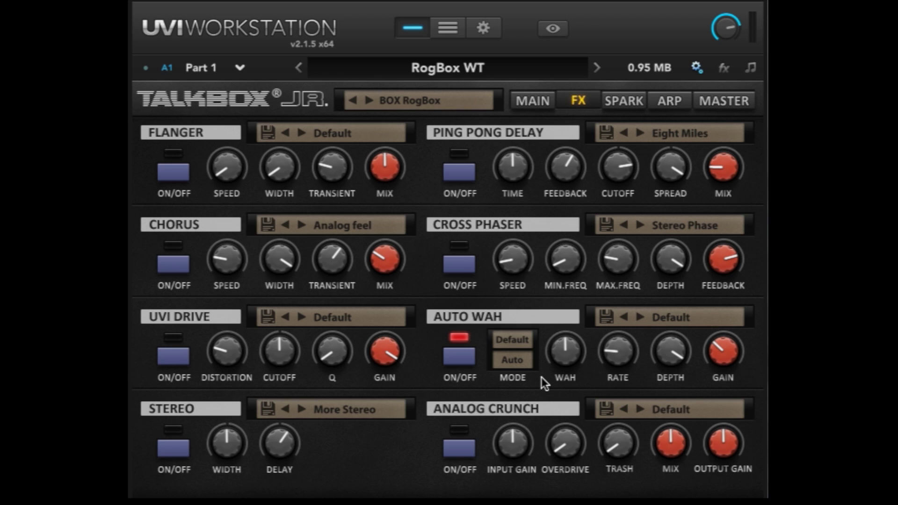
mouse_move(557, 376)
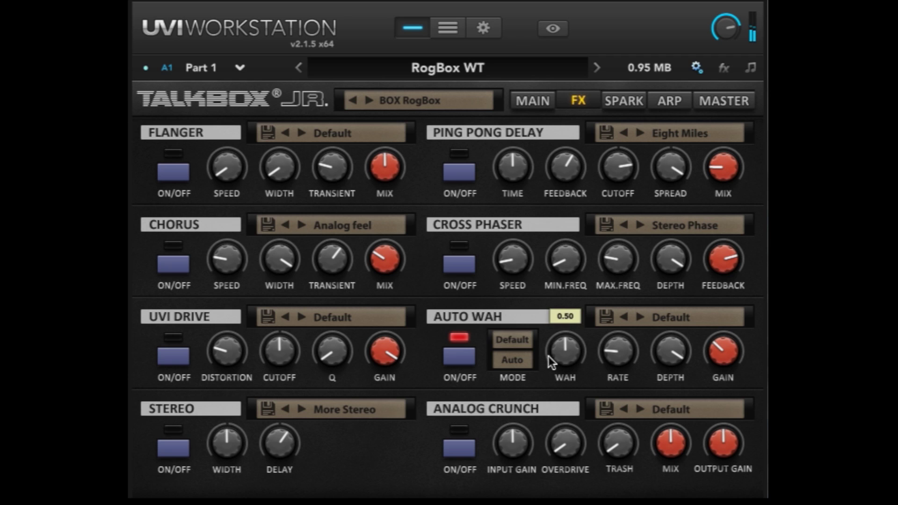
mouse_move(625, 345)
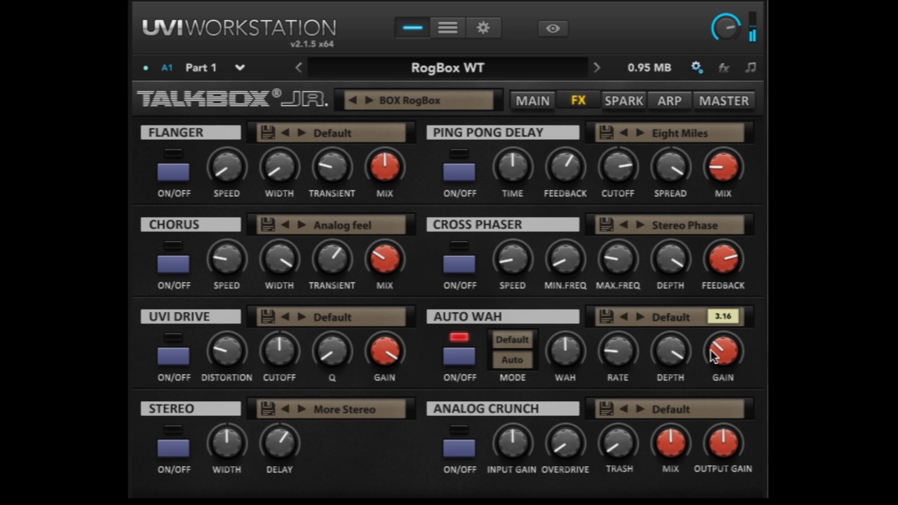
drag(626, 348, 599, 276)
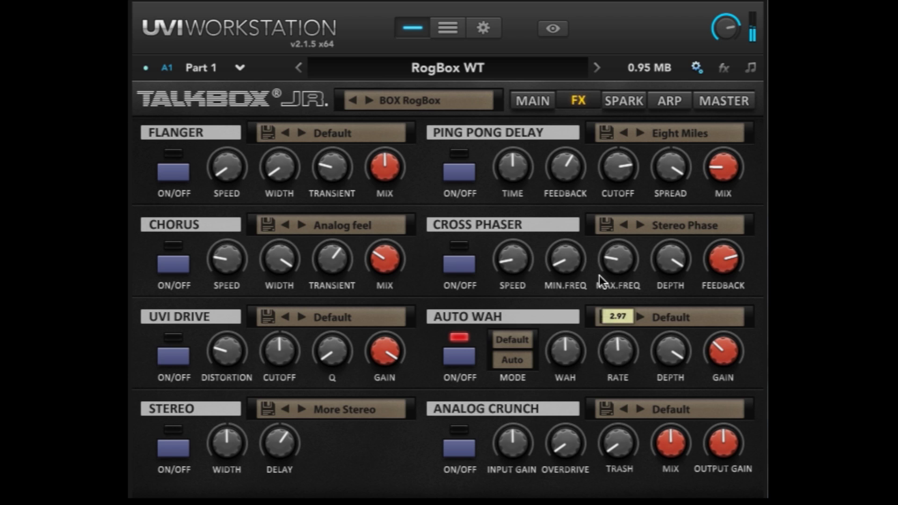
Step: Try the Auto Wah's Cry 1 mode, set its control mode to Sync and change the wah type to Vox 1
click(522, 338)
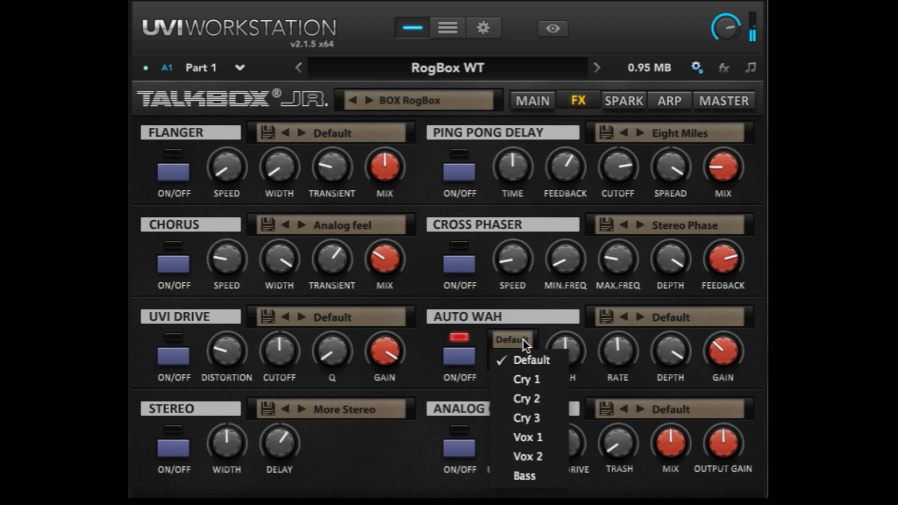
click(521, 378)
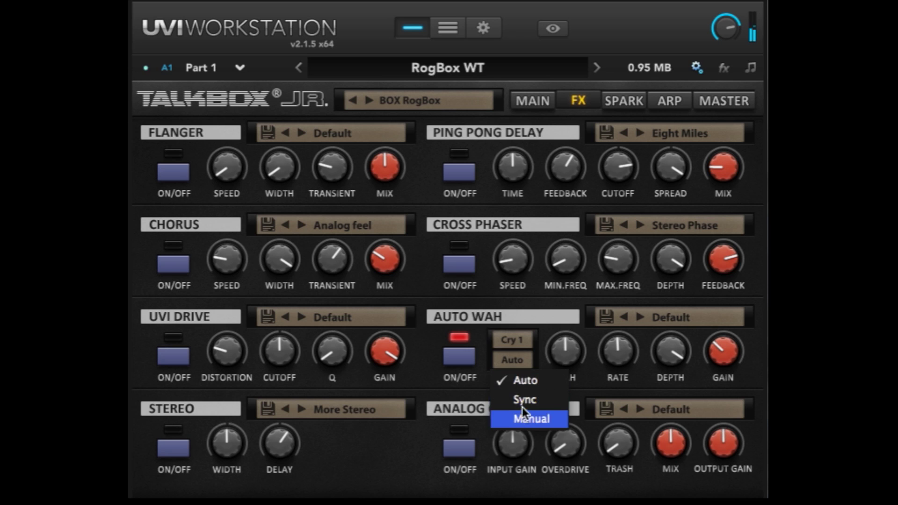
click(522, 414)
click(520, 338)
click(528, 433)
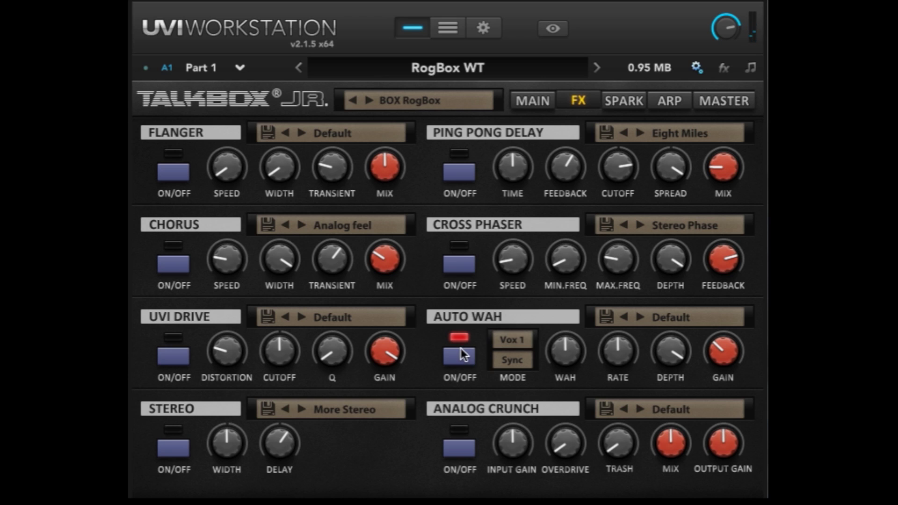
Step: Load the Hardcore preset in the Analog Crunch effect and lower its overdrive
click(675, 410)
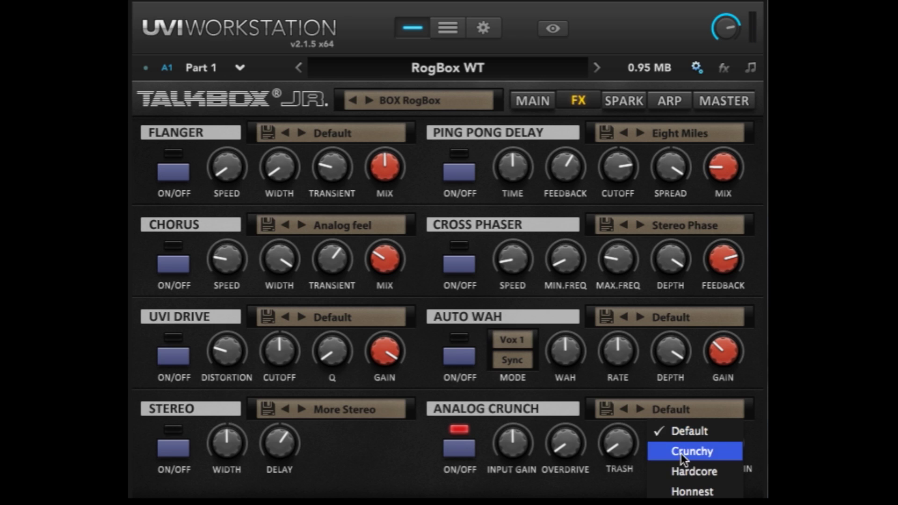
click(685, 468)
mouse_move(555, 468)
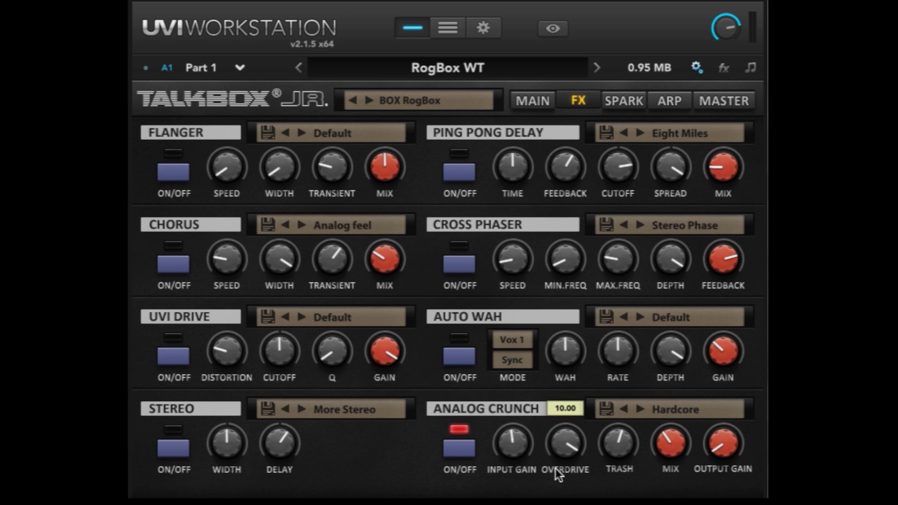
drag(573, 439, 574, 469)
Step: Turn the Analog Crunch's trash up to maximum and raise its output gain from the minimum
mouse_move(623, 470)
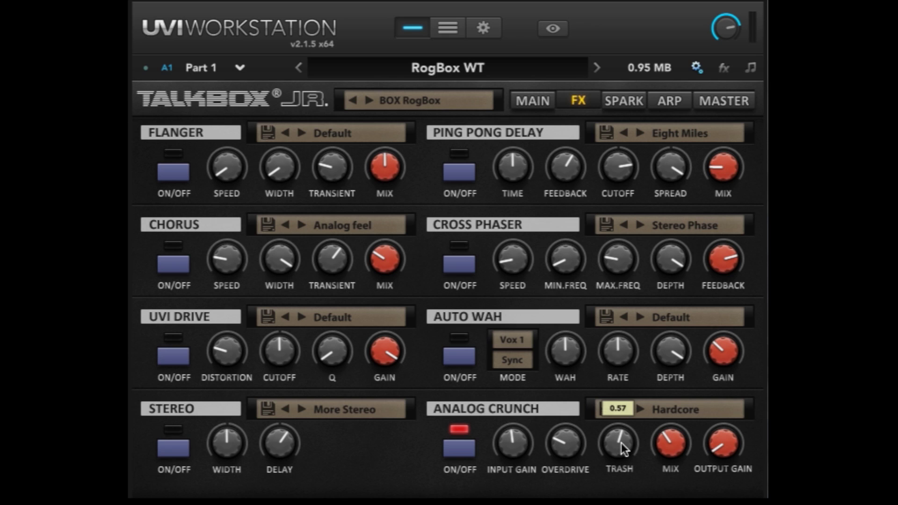
drag(621, 444, 639, 190)
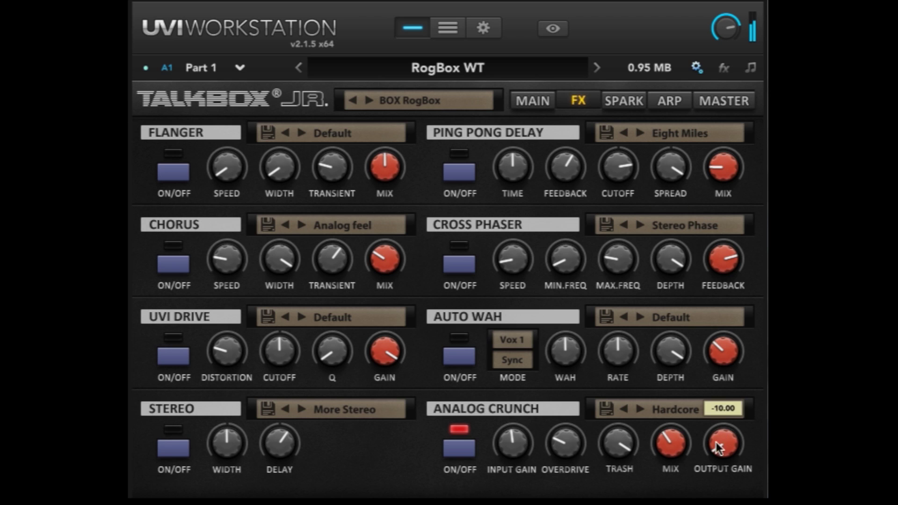
drag(716, 442, 721, 386)
mouse_move(609, 445)
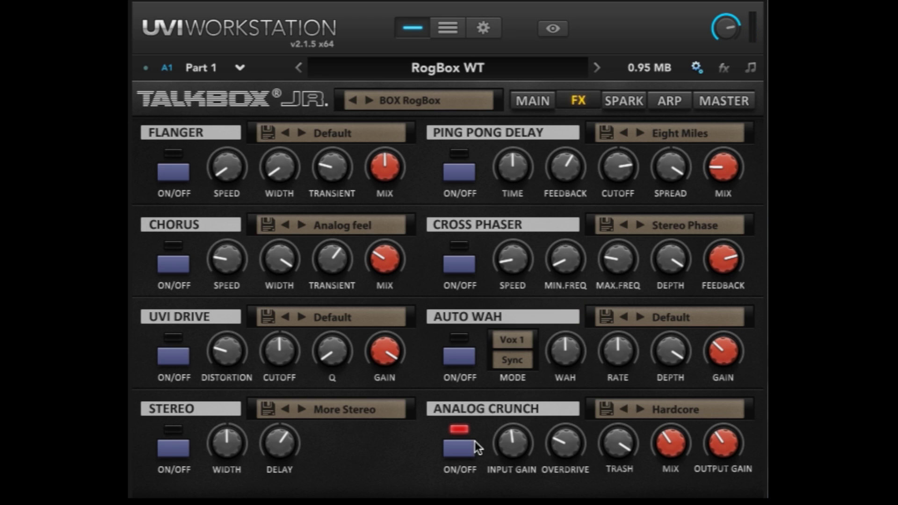
Step: Enable the SparkVerb with the Shimmery preset and lower its mix
click(609, 102)
click(312, 134)
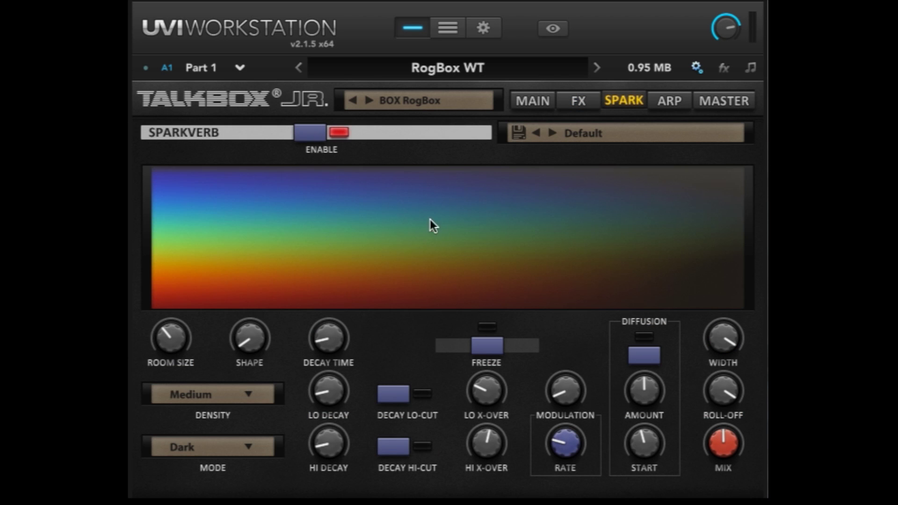
click(667, 137)
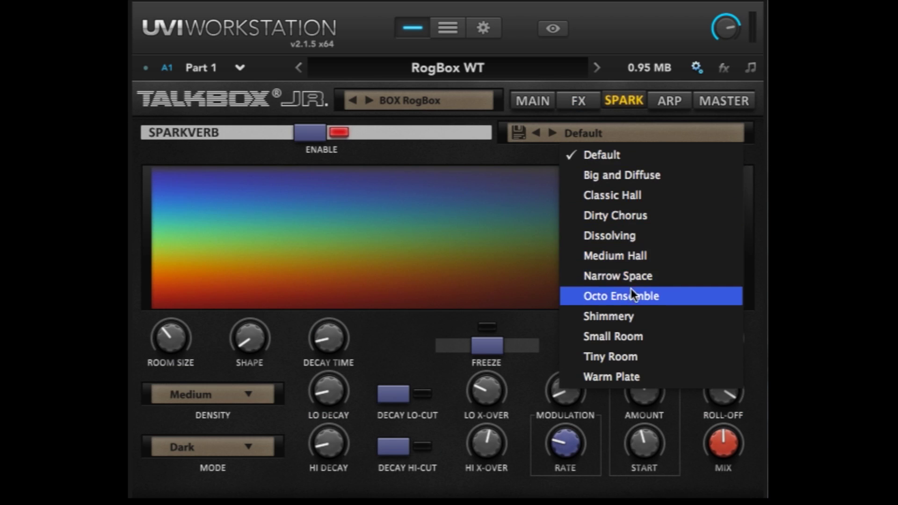
click(630, 315)
mouse_move(721, 444)
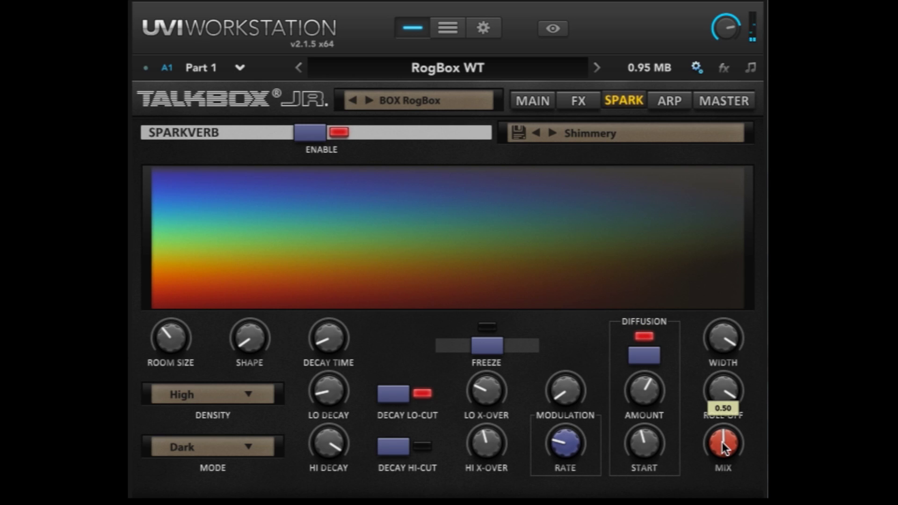
drag(722, 443, 721, 450)
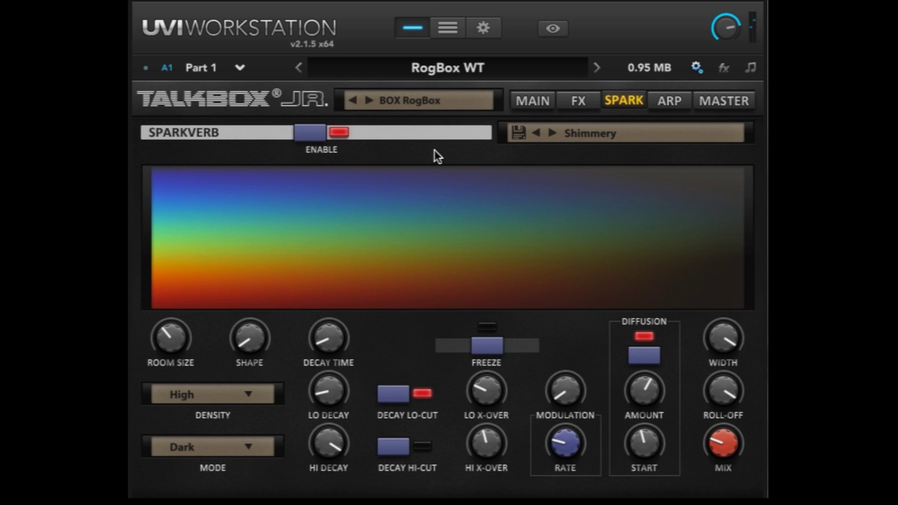
Step: Load the GATE Synth Lite multi from the Synth folder of the presets
click(452, 34)
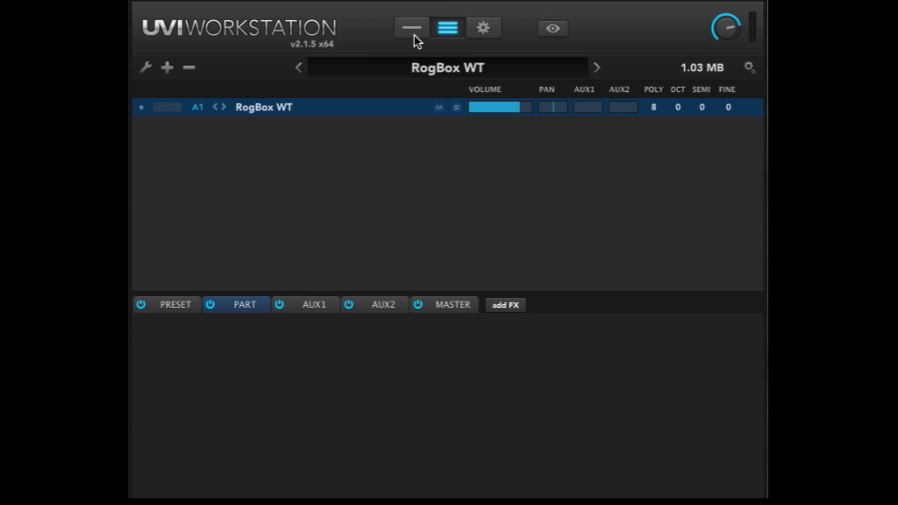
click(413, 33)
click(444, 36)
click(145, 68)
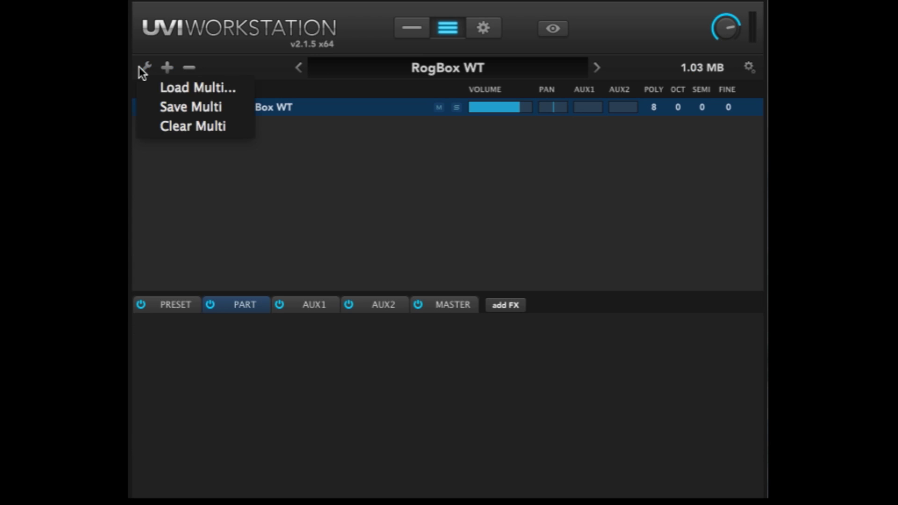
click(211, 90)
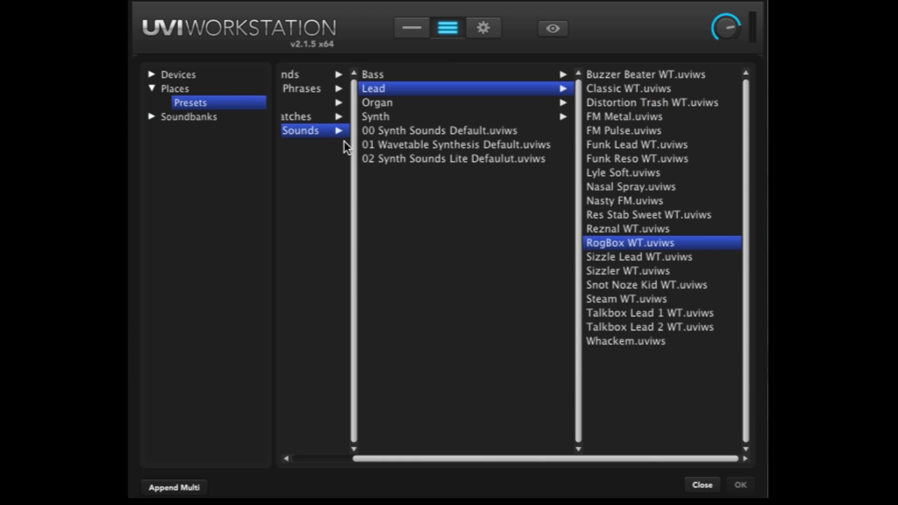
click(380, 117)
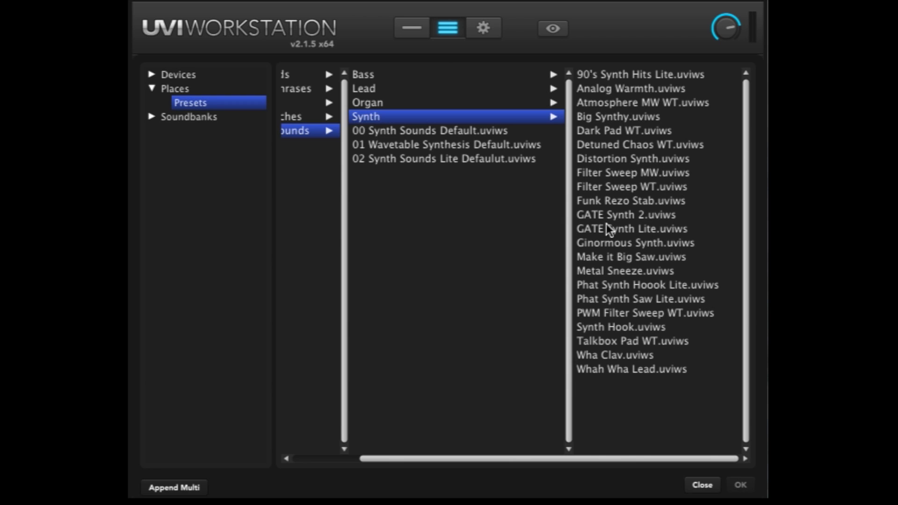
double_click(626, 229)
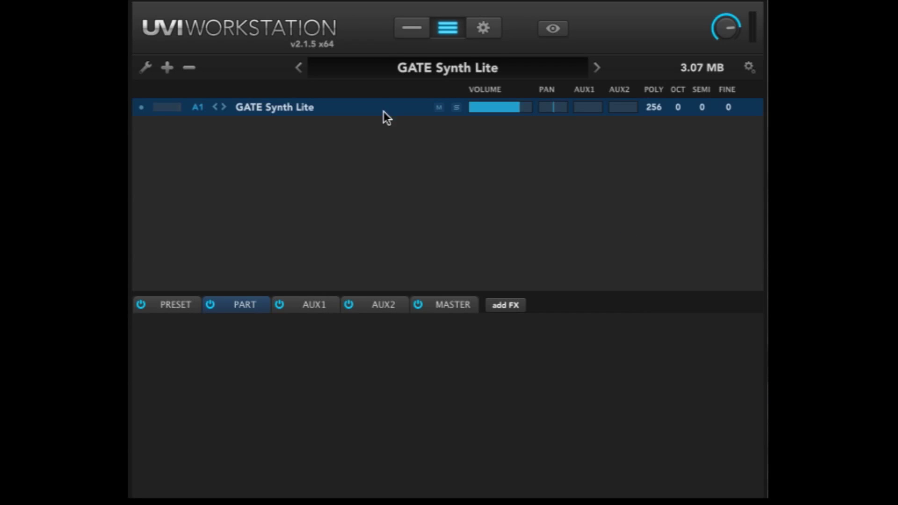
Step: Show the GATE Synth Lite part's instrument controls and switch off its arpeggiator
click(413, 29)
click(448, 31)
click(413, 29)
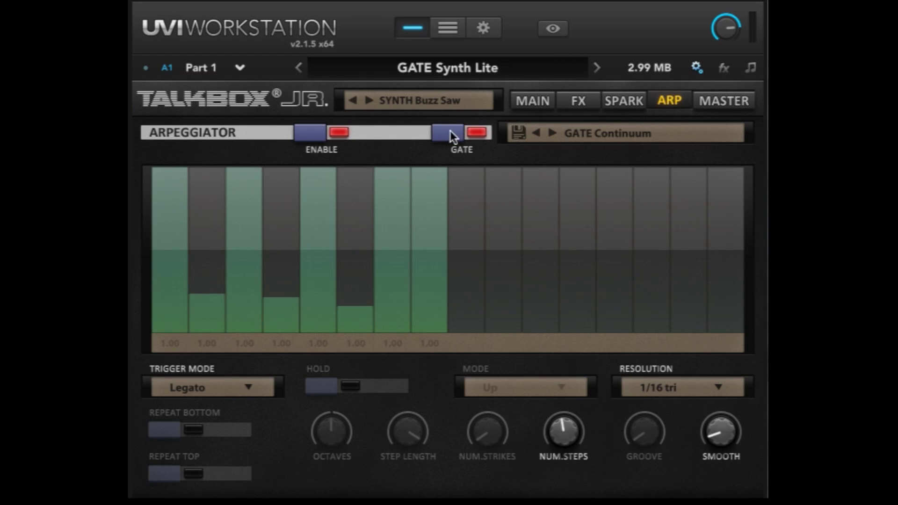
click(339, 134)
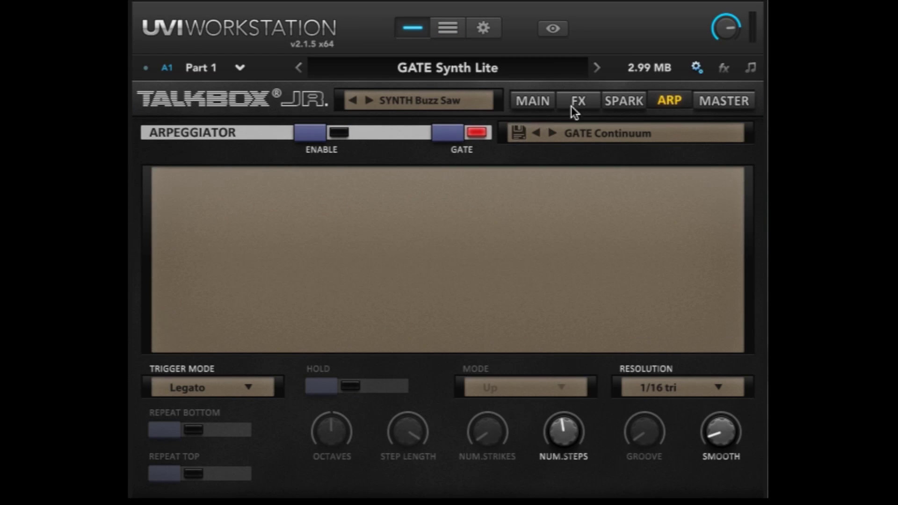
Step: Try higher SparkVerb mix levels on the Shimmery preset, bring the mix back down and disable the reverb
click(617, 100)
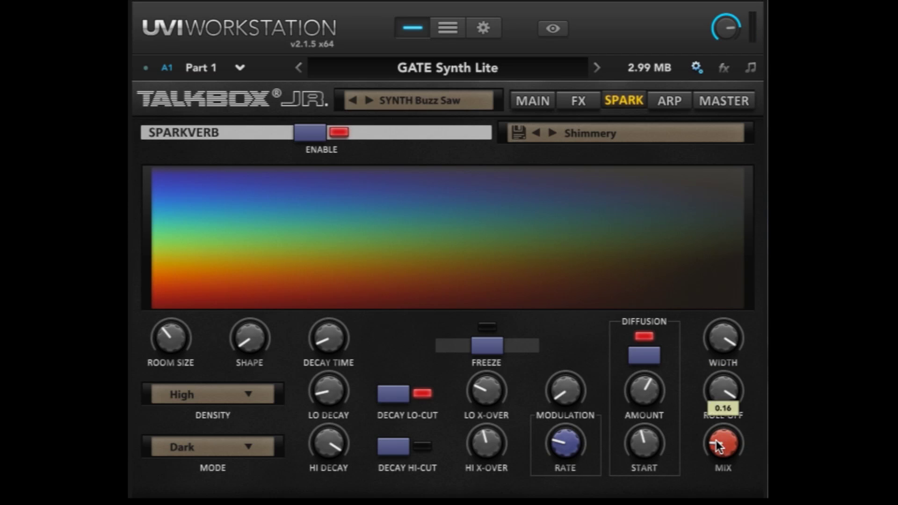
drag(716, 440, 702, 397)
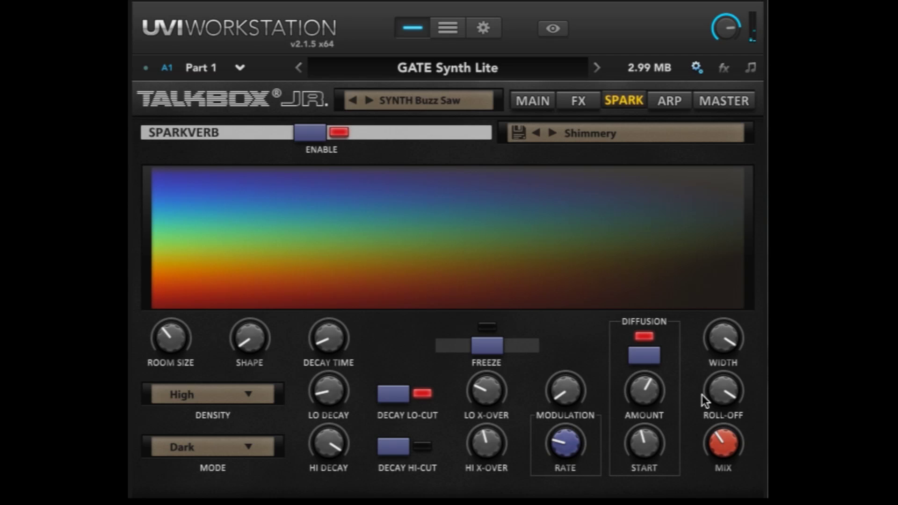
mouse_move(736, 454)
drag(721, 421, 721, 366)
mouse_move(737, 362)
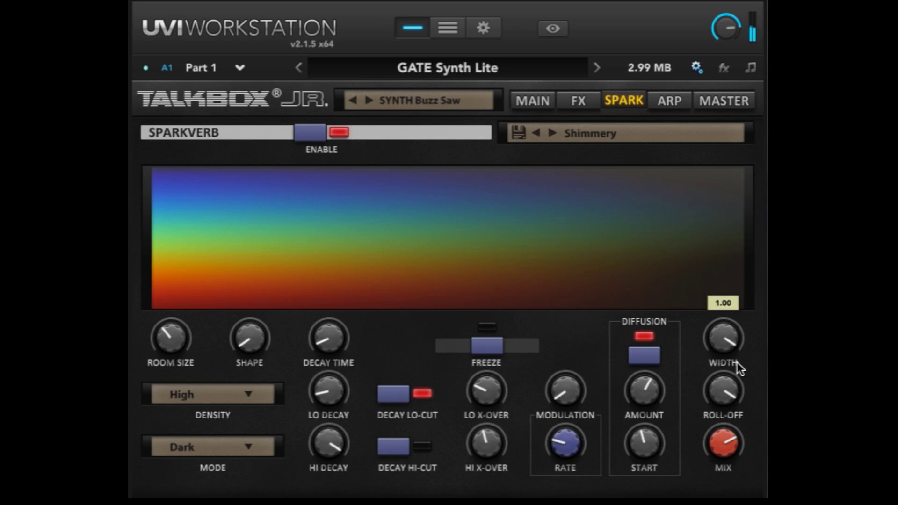
drag(742, 440, 742, 465)
click(316, 134)
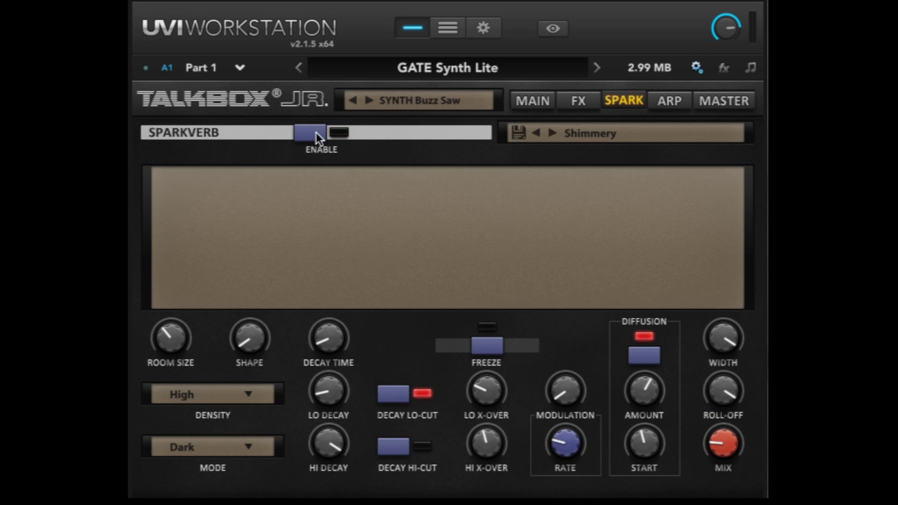
Step: Try the GATE Continuum arpeggiator with more and less smoothing, leaving smooth low and the arpeggiator off
click(670, 98)
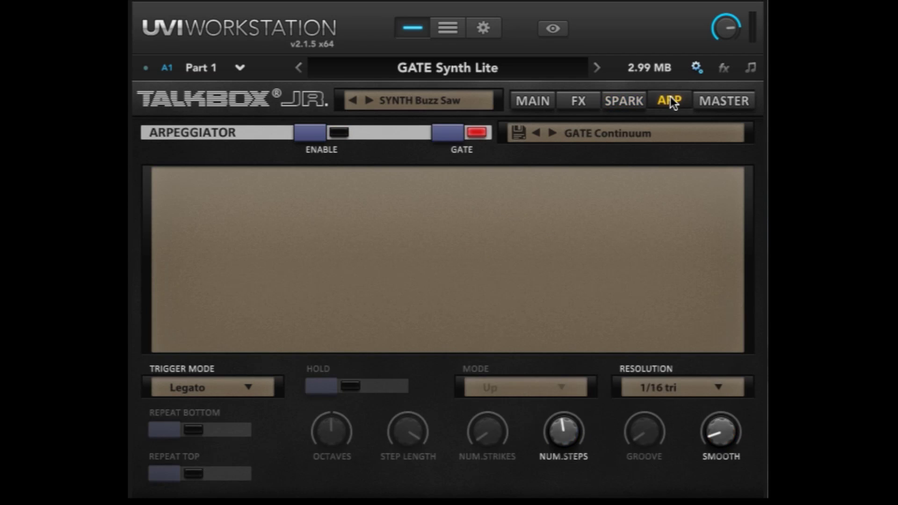
click(317, 133)
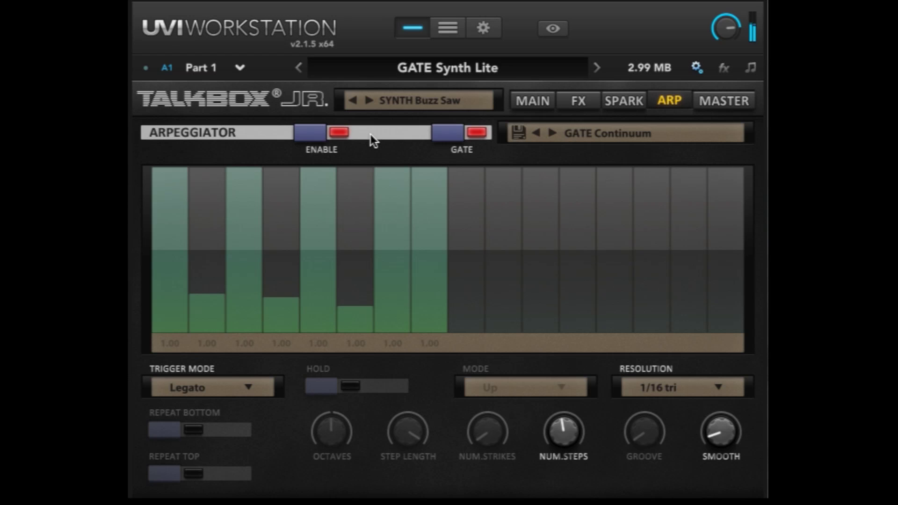
mouse_move(712, 417)
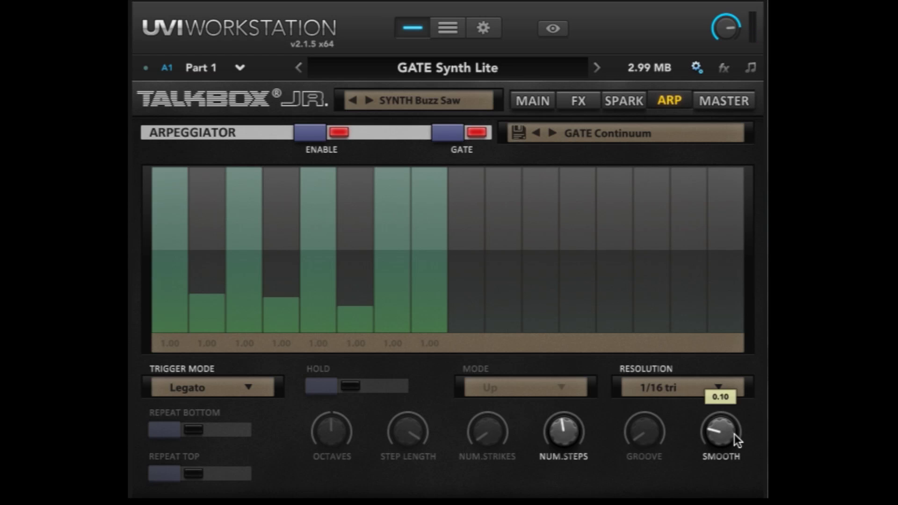
mouse_move(725, 437)
drag(724, 436, 696, 314)
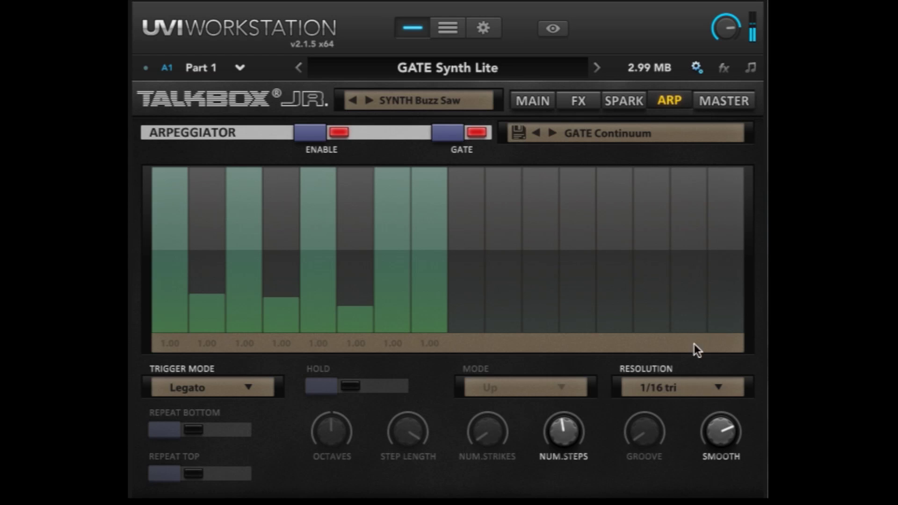
drag(707, 414, 714, 494)
click(316, 133)
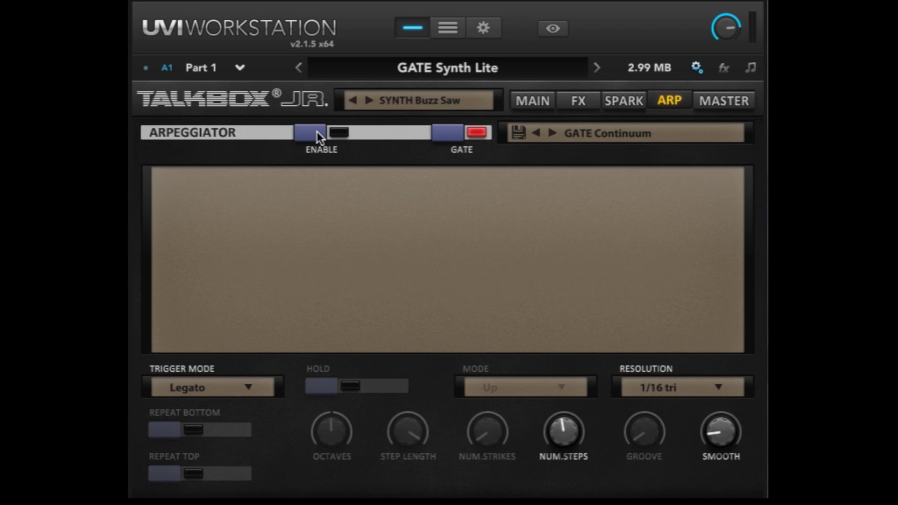
Step: Look over the Master page, the list of selectable sounds and the Main page
click(729, 102)
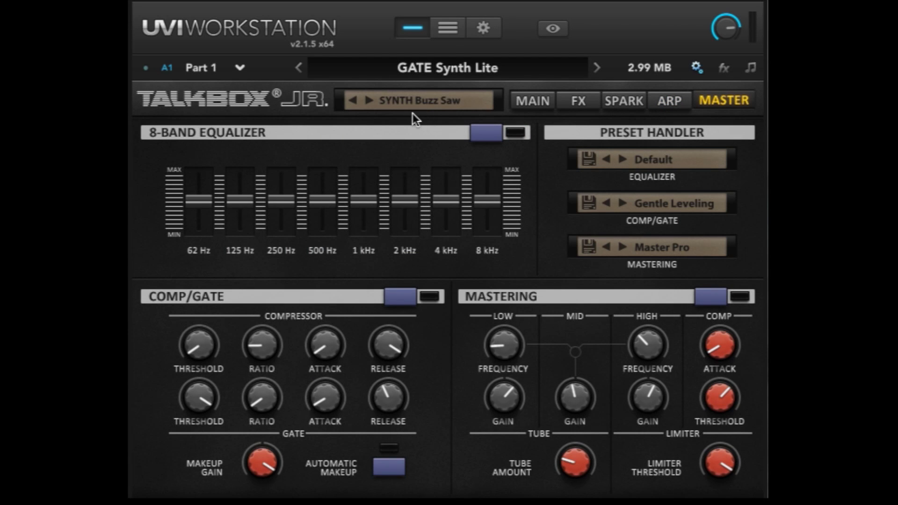
click(448, 28)
click(413, 32)
click(426, 99)
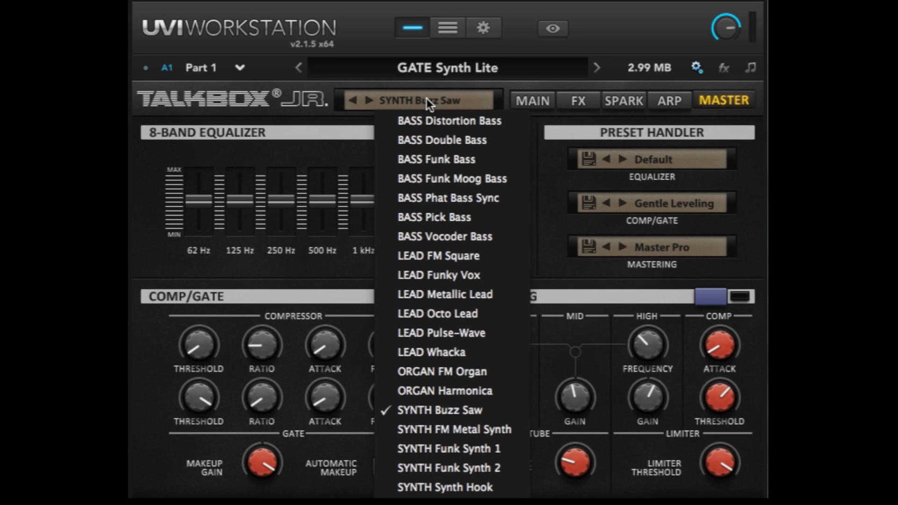
click(427, 101)
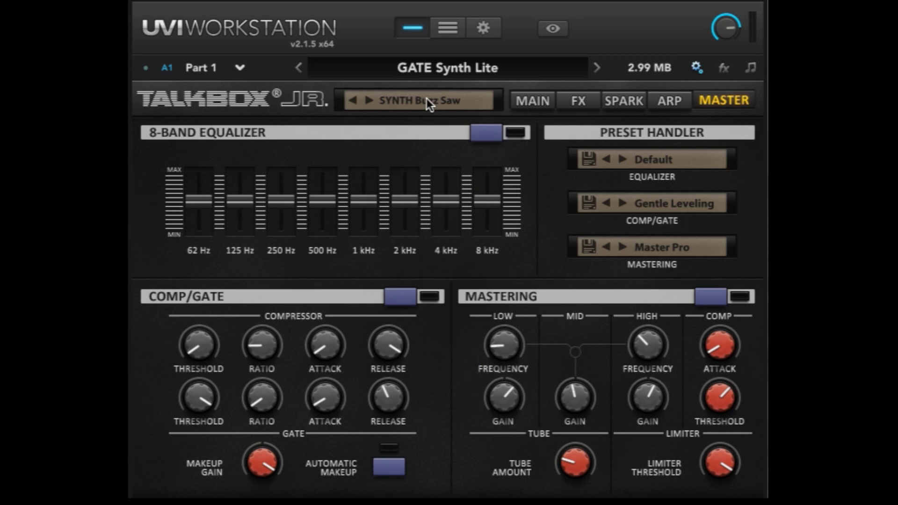
click(521, 100)
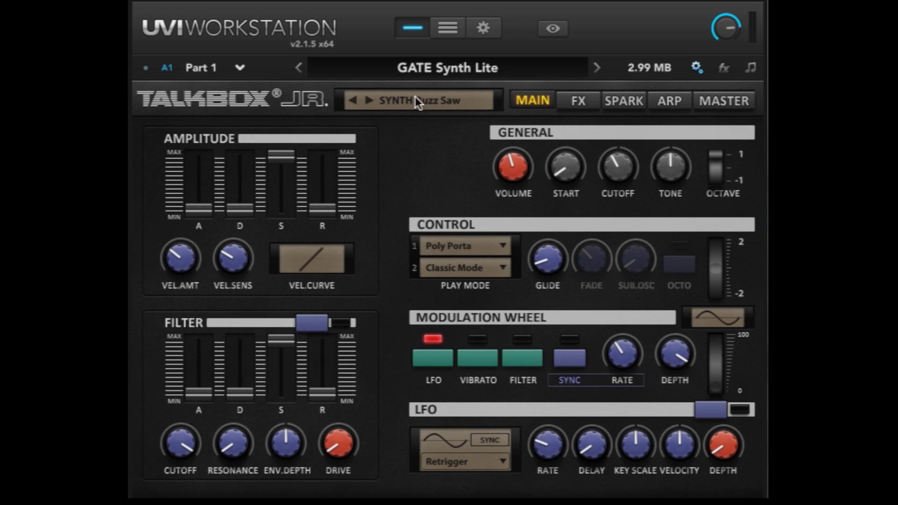
Step: Browse the Bass, Lead, Organ and Synth subfolders of the 05 Synth and Sounds presets
click(440, 34)
click(150, 63)
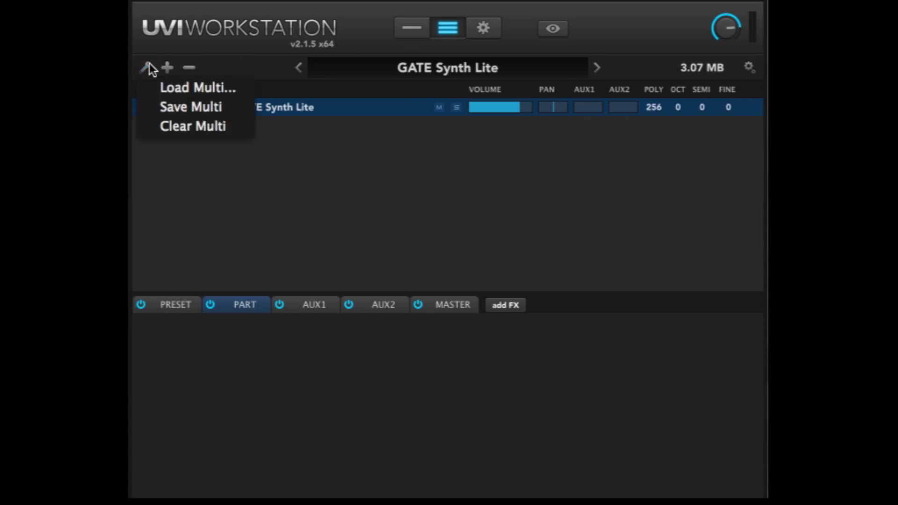
click(155, 82)
scroll(370, 109, left, 3)
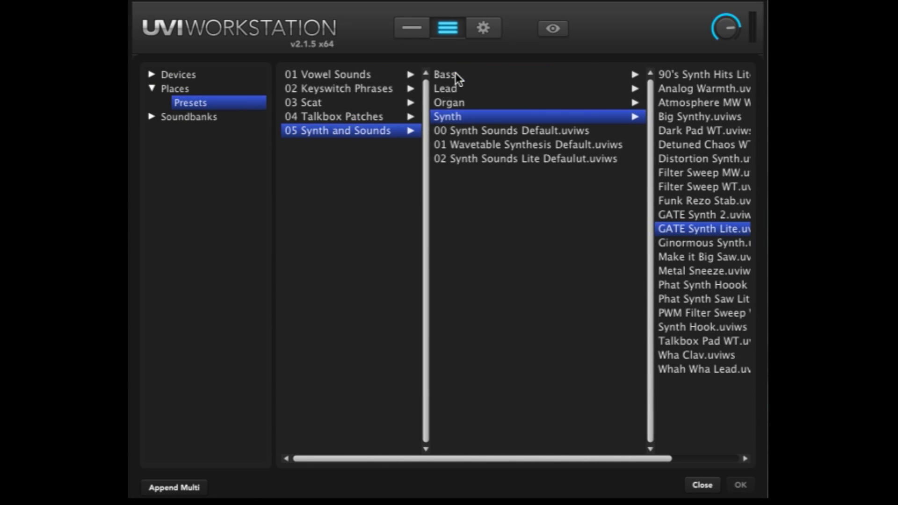
click(455, 74)
click(392, 90)
click(397, 104)
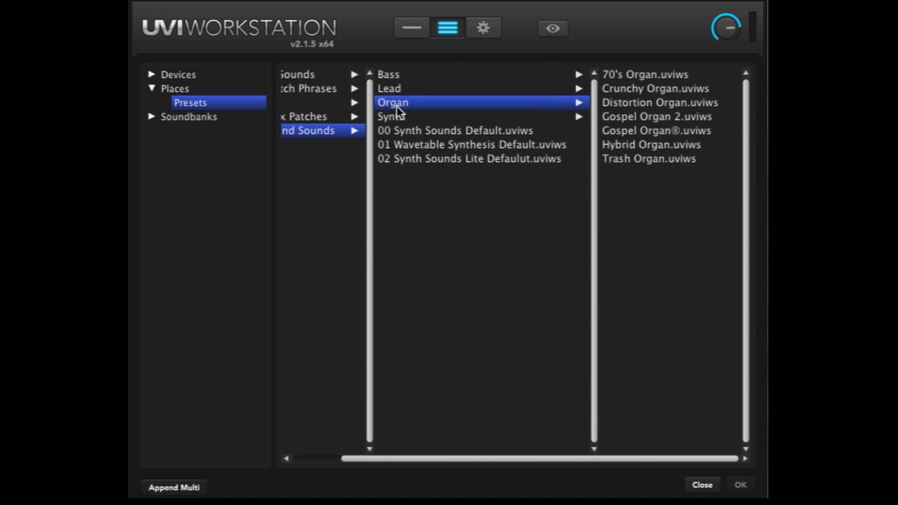
click(397, 112)
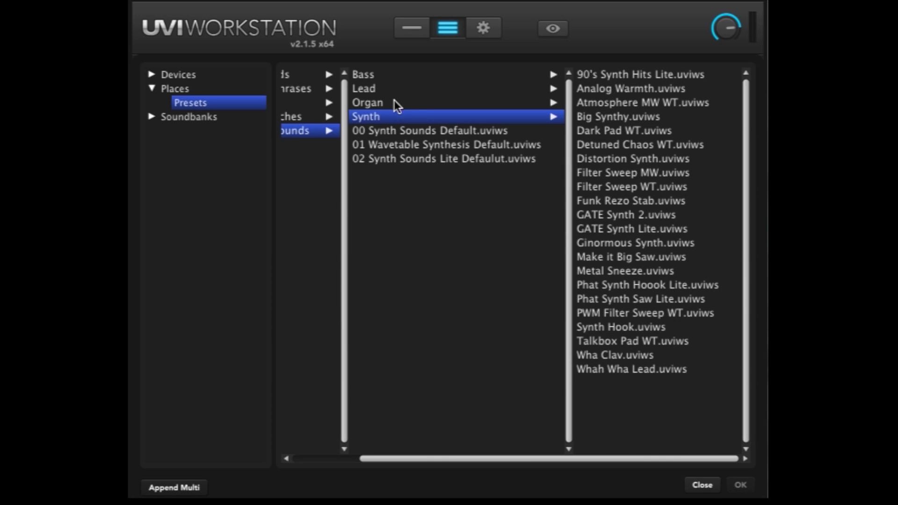
Step: Load the 00 Default multi from the 01 Vowel Sounds folder and show its instrument controls
scroll(425, 147, left, 3)
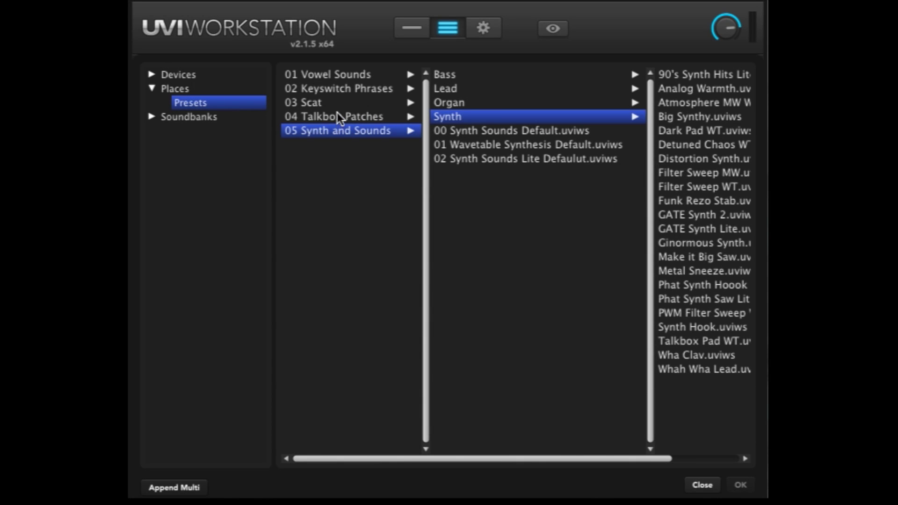
click(340, 77)
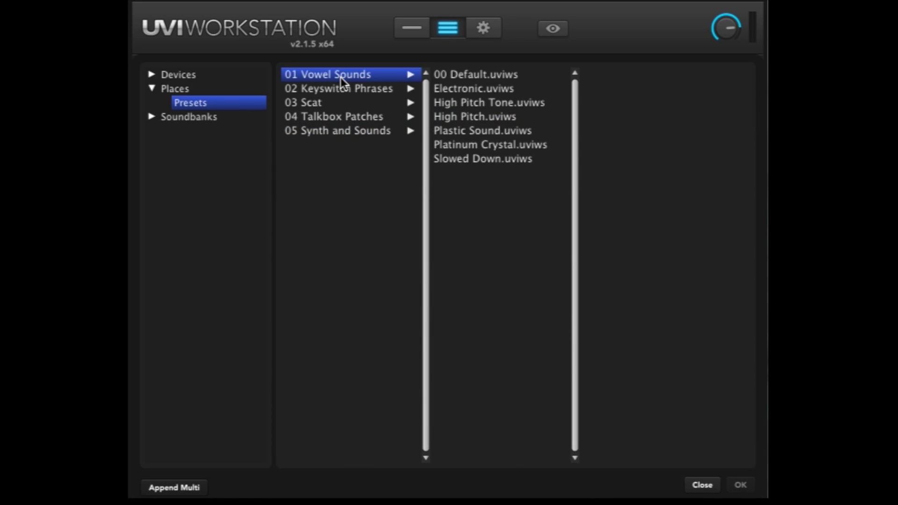
double_click(478, 74)
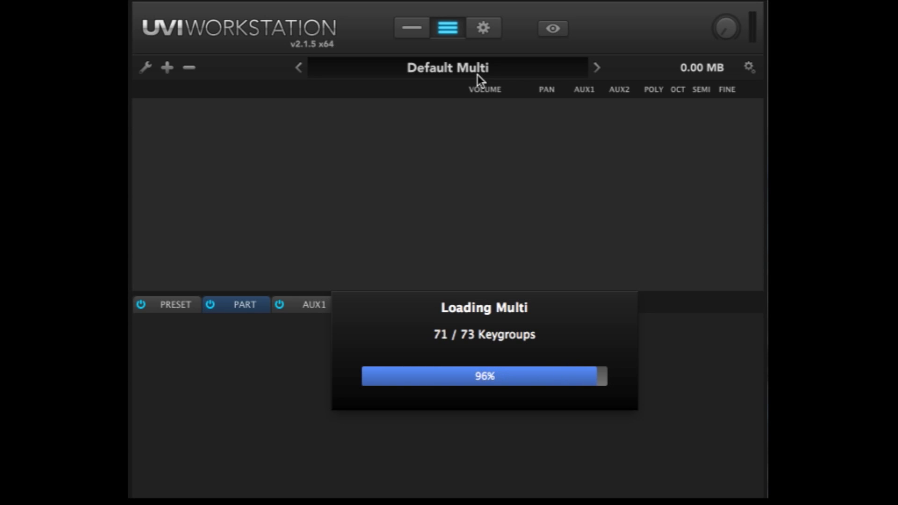
click(404, 31)
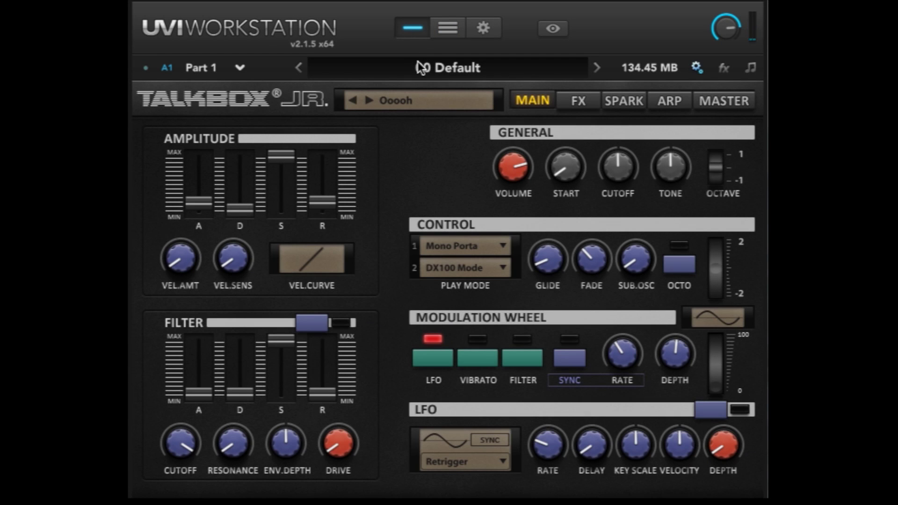
Step: Look over the list of vowel sounds, then try the Raw Sound and Raw Buzz sounds
click(427, 102)
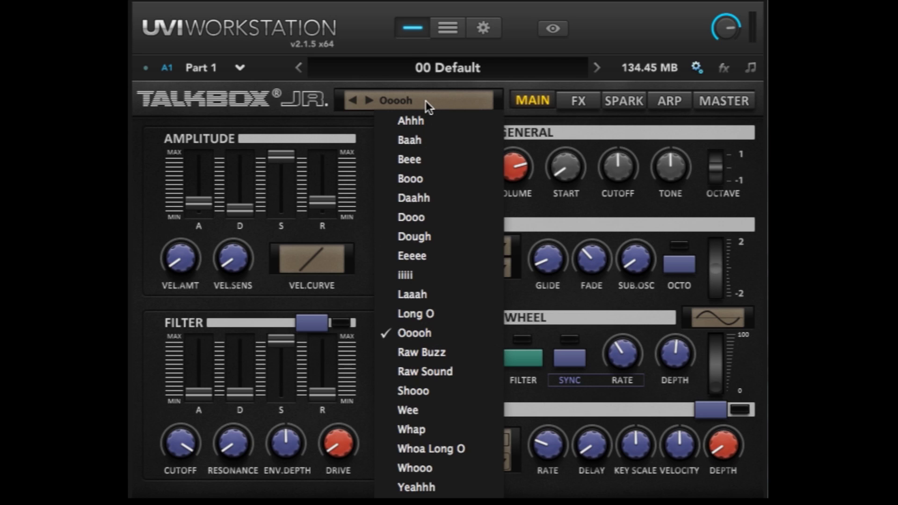
click(425, 101)
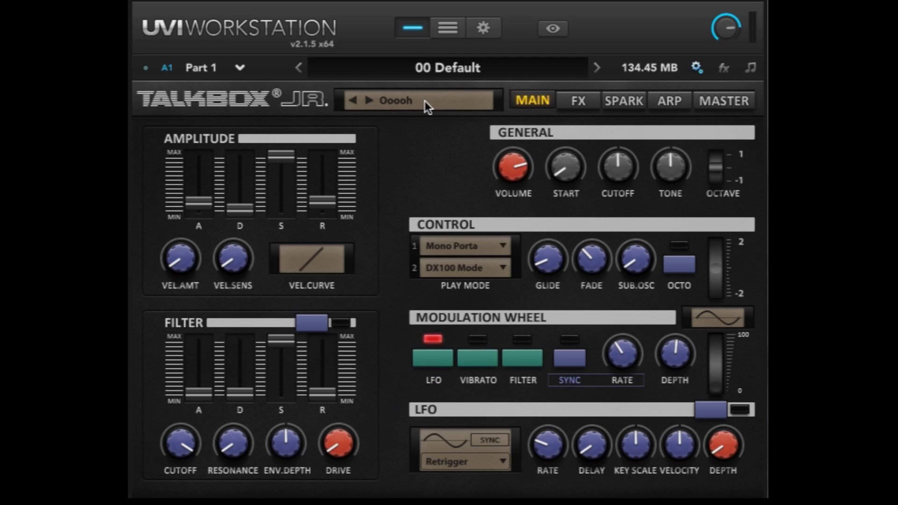
click(368, 100)
click(368, 101)
click(400, 96)
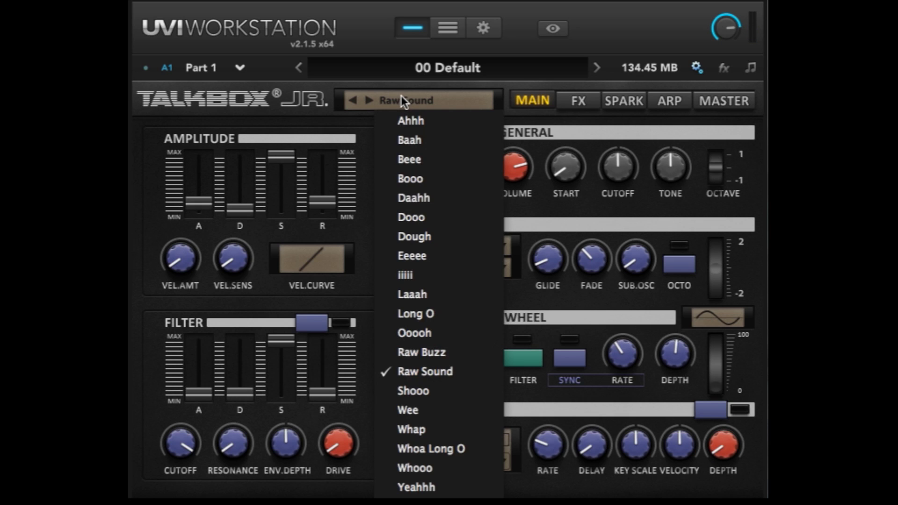
click(423, 356)
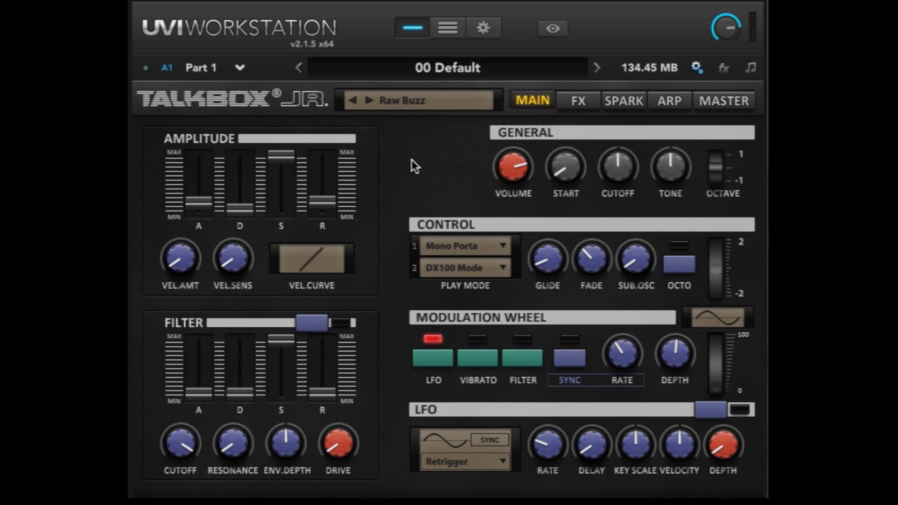
Step: Show the Master page, try the Ooooh vowel and select Long O as the sound
click(729, 106)
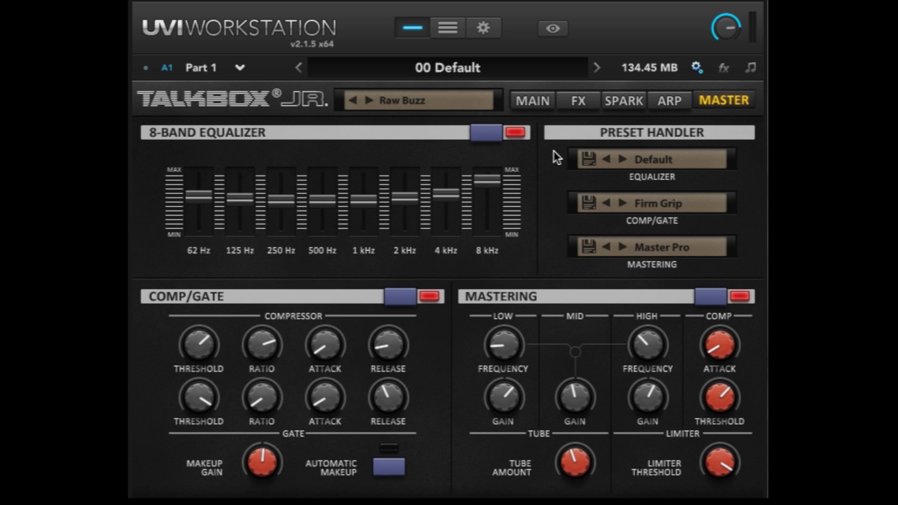
click(425, 100)
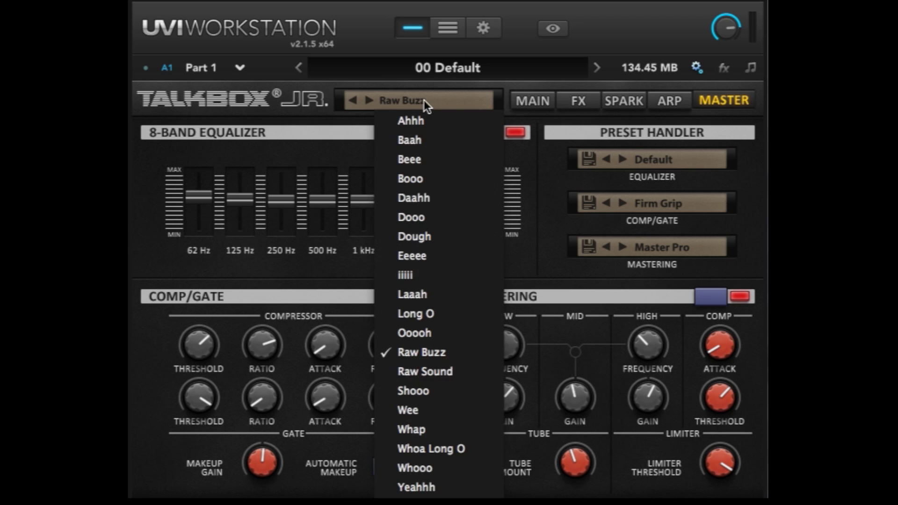
click(432, 325)
click(400, 98)
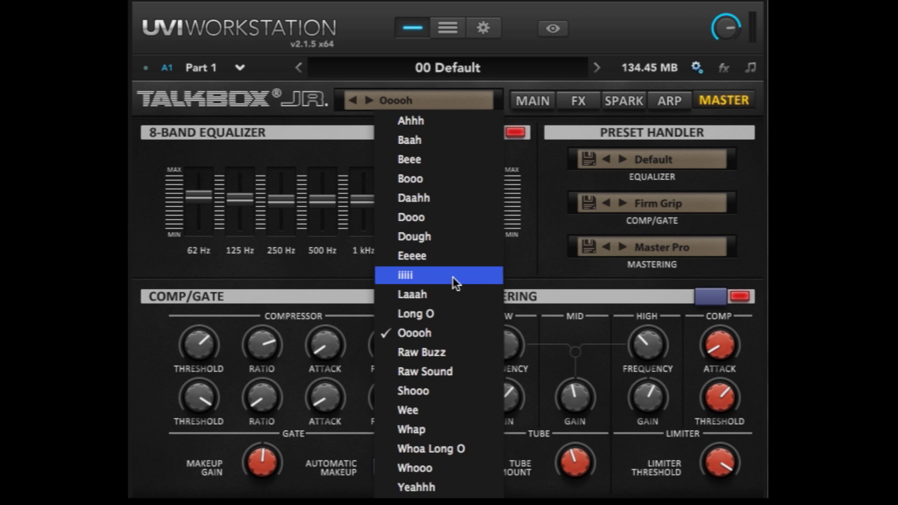
click(443, 303)
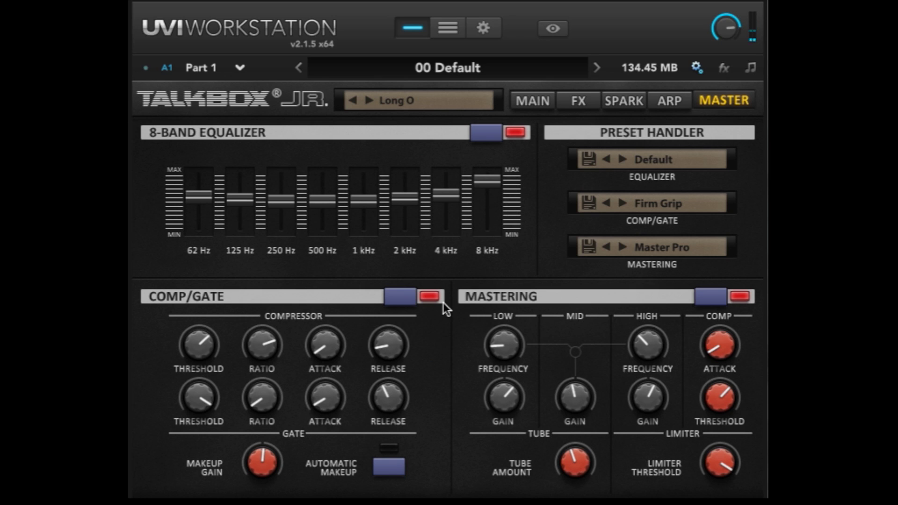
Step: Switch off the compressor/gate and mastering sections, and raise the equalizer's 4 kHz band slightly
click(429, 296)
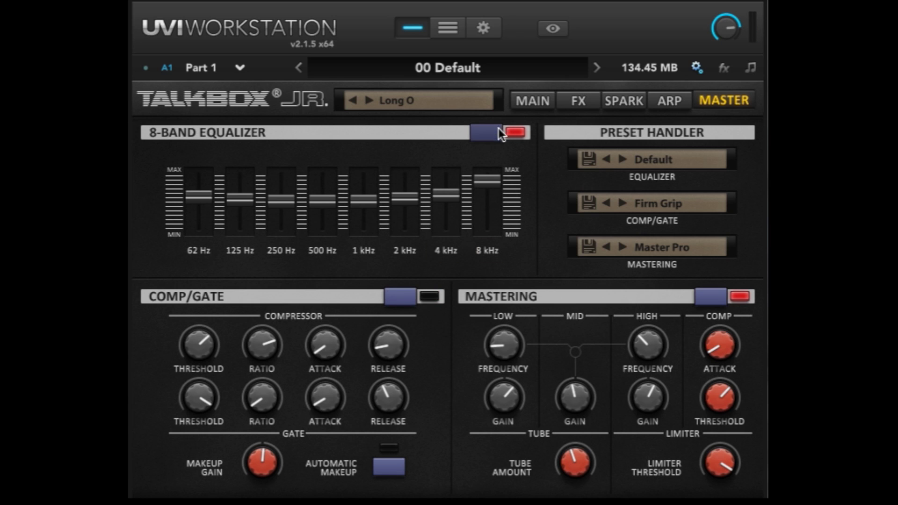
click(515, 133)
click(712, 298)
drag(450, 193, 450, 191)
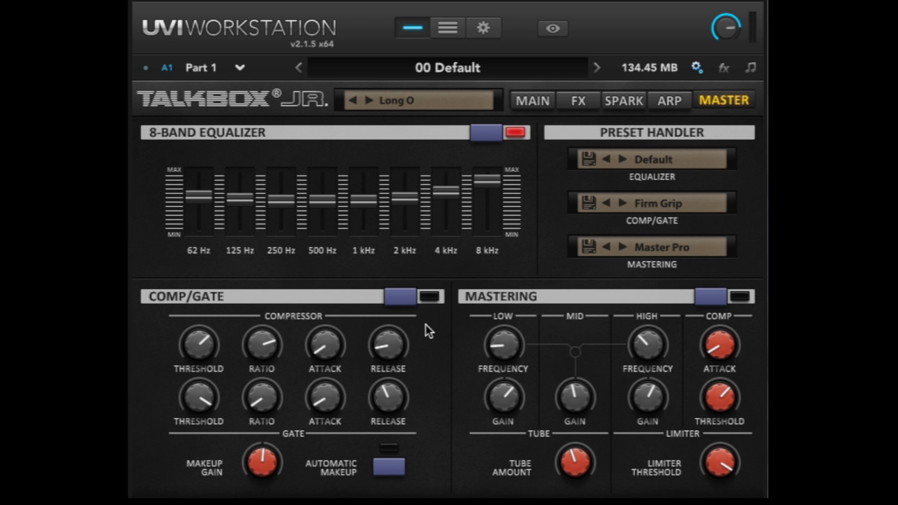
Step: Switch the compressor/gate back on and raise its makeup gain to about 7.02
click(408, 290)
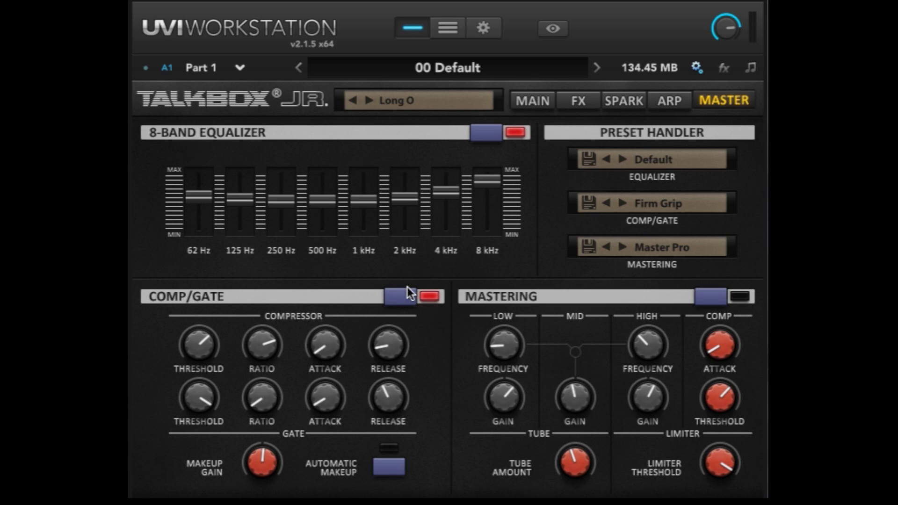
click(651, 208)
click(672, 251)
drag(280, 467, 255, 440)
mouse_move(261, 480)
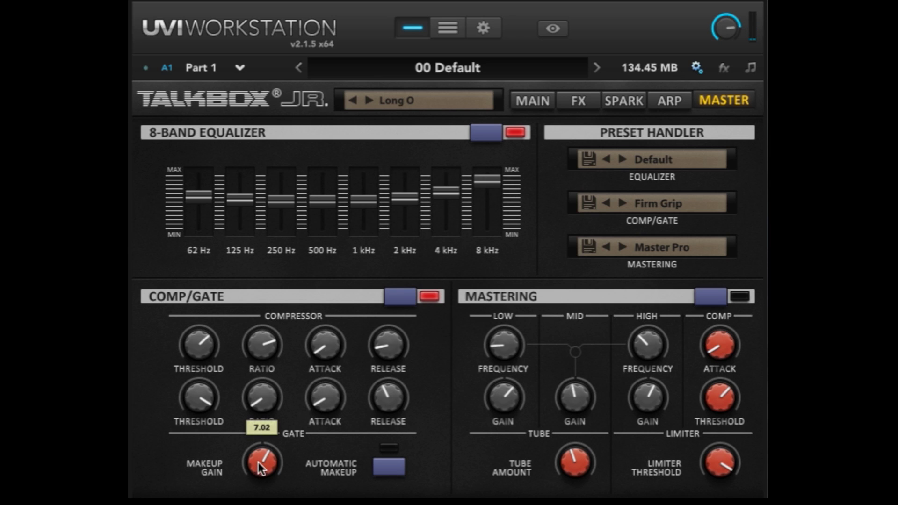
Step: Switch the mastering section back on and enable the SparkVerb reverb with its Shimmery preset
click(669, 247)
click(669, 247)
click(705, 296)
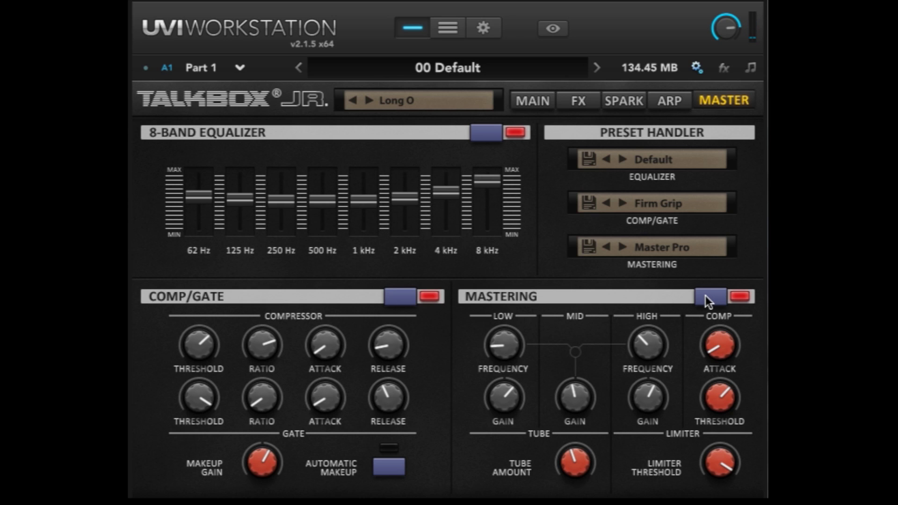
click(635, 101)
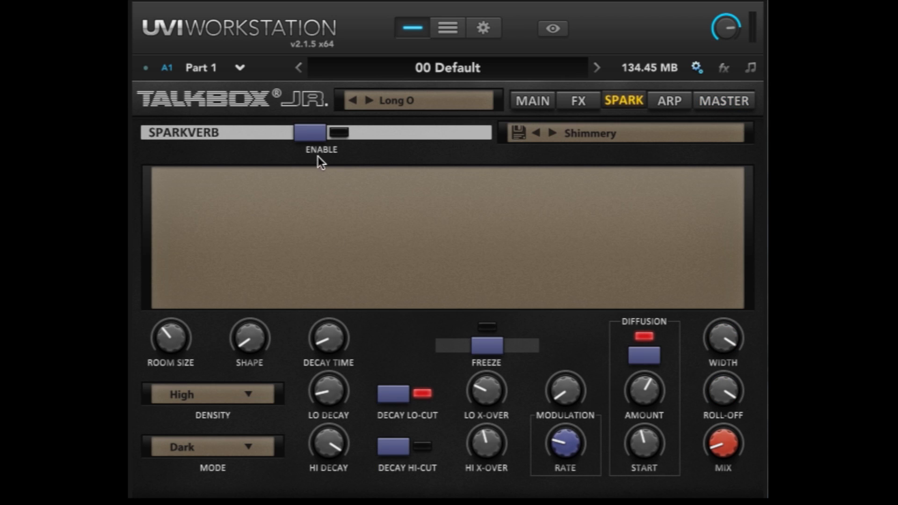
click(319, 133)
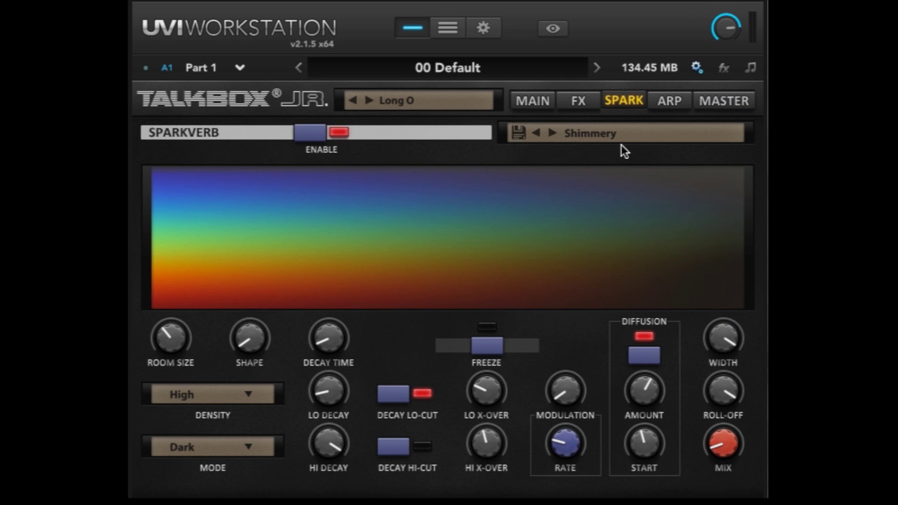
Step: Raise the mix of the Ping Pong Delay effect slightly
click(580, 101)
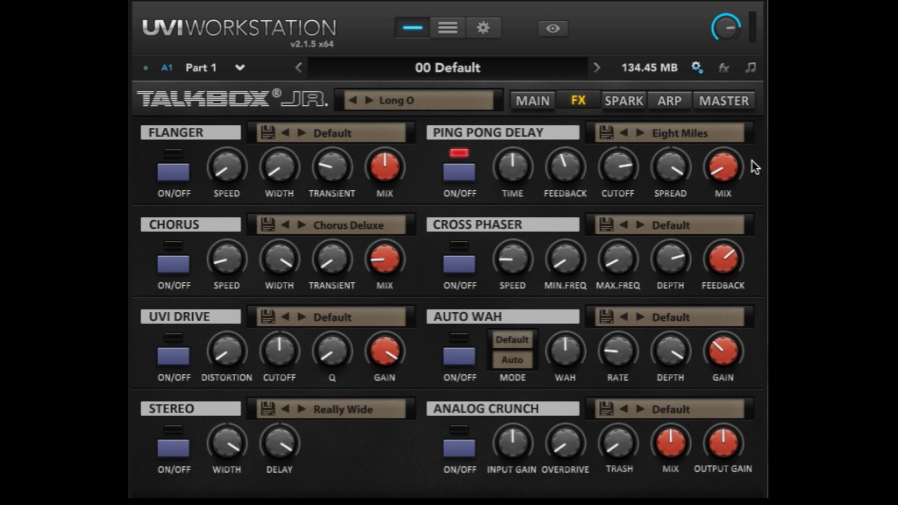
mouse_move(735, 169)
drag(722, 168, 718, 157)
Step: Switch on the Chorus and Stereo effects, using the More Stereo preset for the Stereo effect
mouse_move(373, 255)
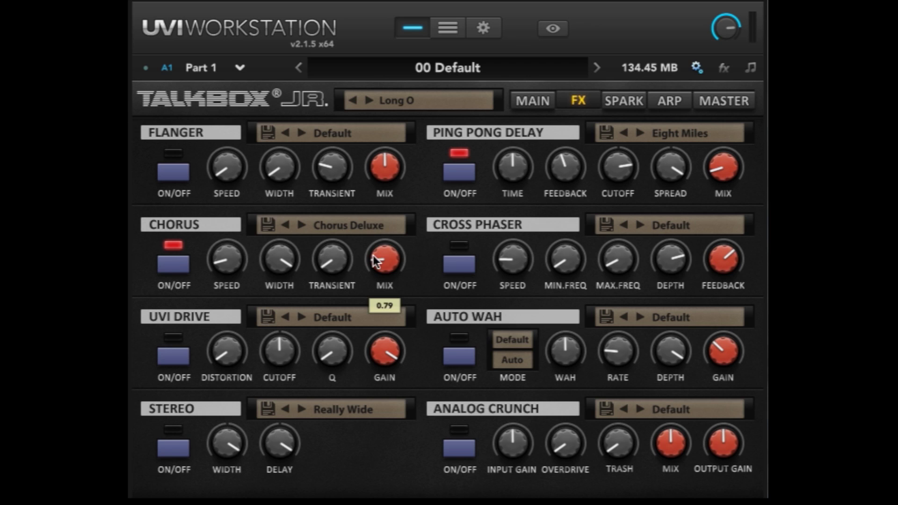
scroll(383, 263, down, 1)
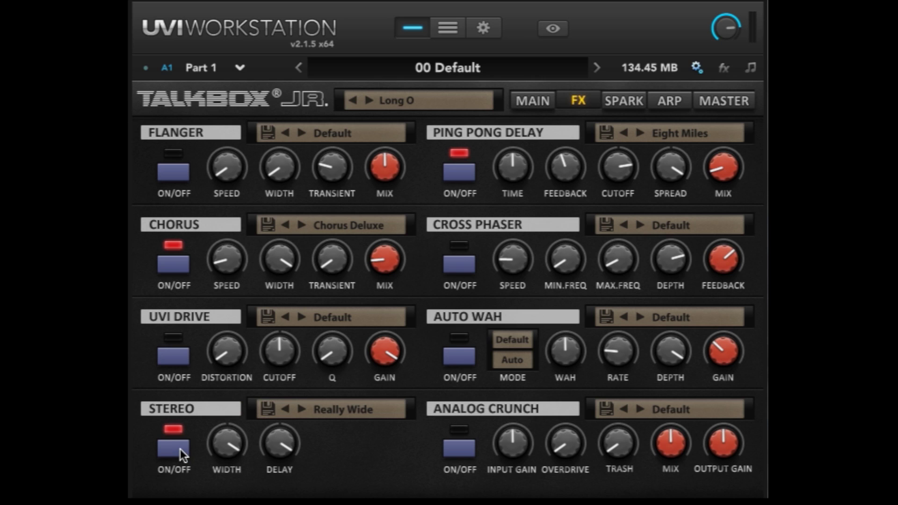
click(335, 410)
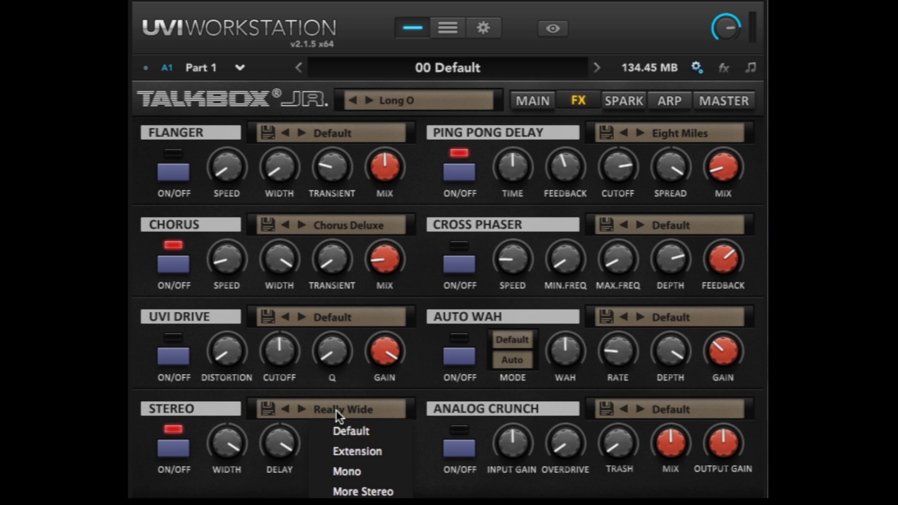
click(352, 492)
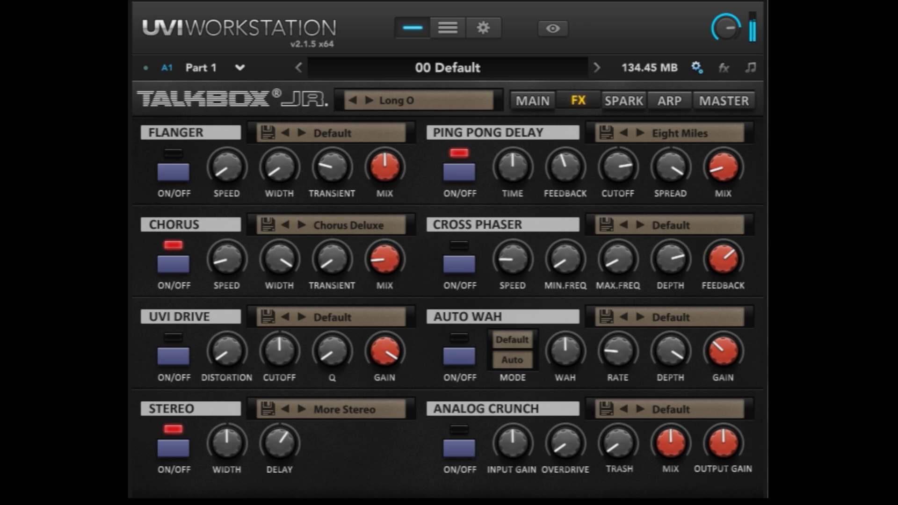
Step: Lower the Chorus mix slightly and raise the SparkVerb mix a little
drag(384, 256, 381, 268)
click(624, 104)
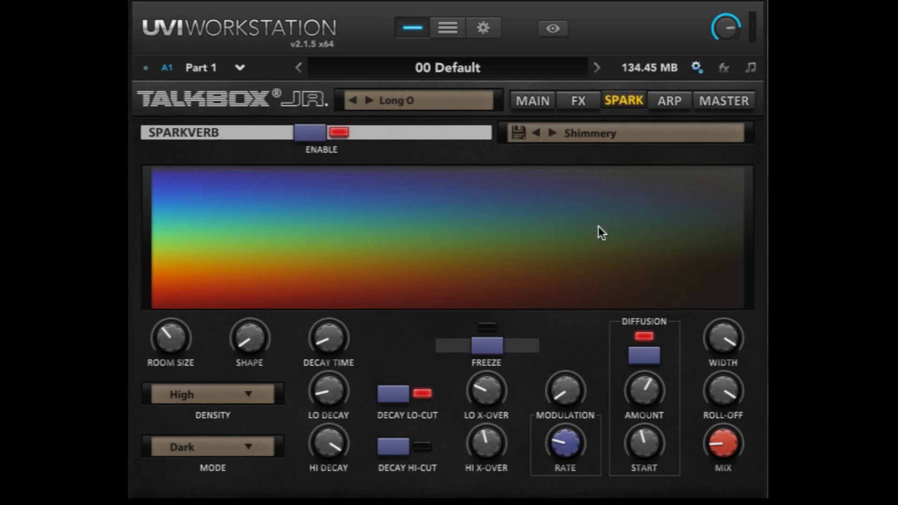
Step: Review the Main, arpeggiator, SparkVerb, FX and Master pages of the 00 Default instrument, ending on the Main page
click(533, 101)
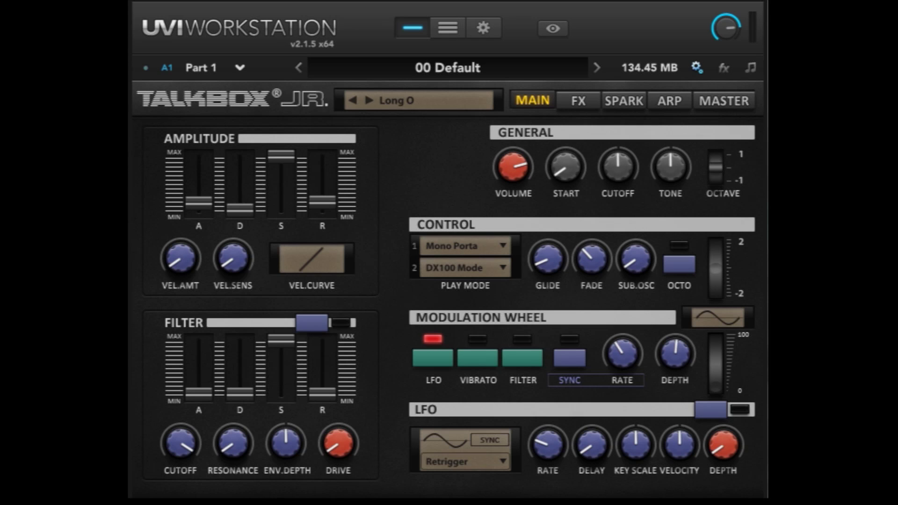
click(665, 101)
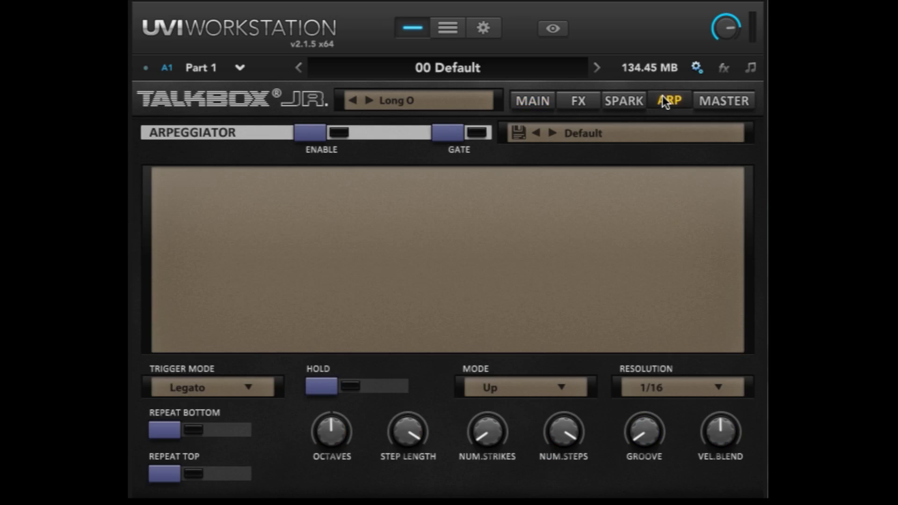
click(636, 102)
click(580, 101)
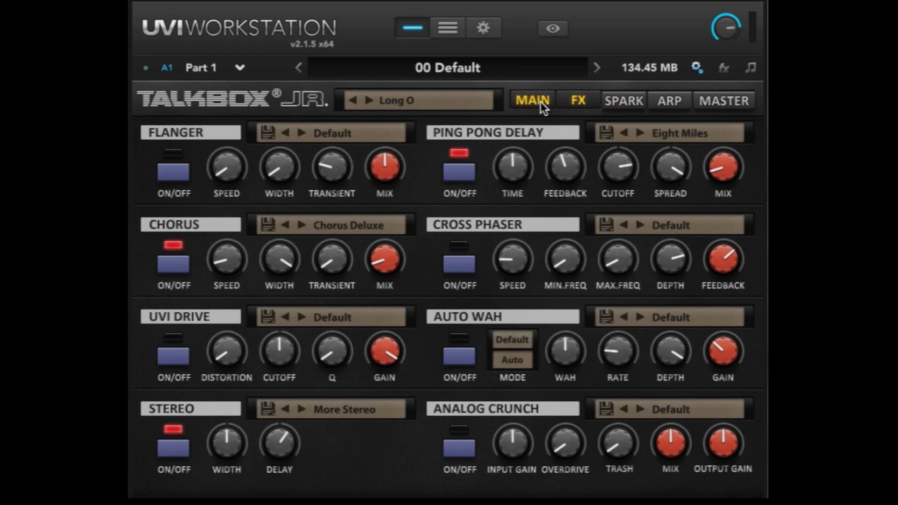
click(539, 104)
click(573, 102)
click(545, 99)
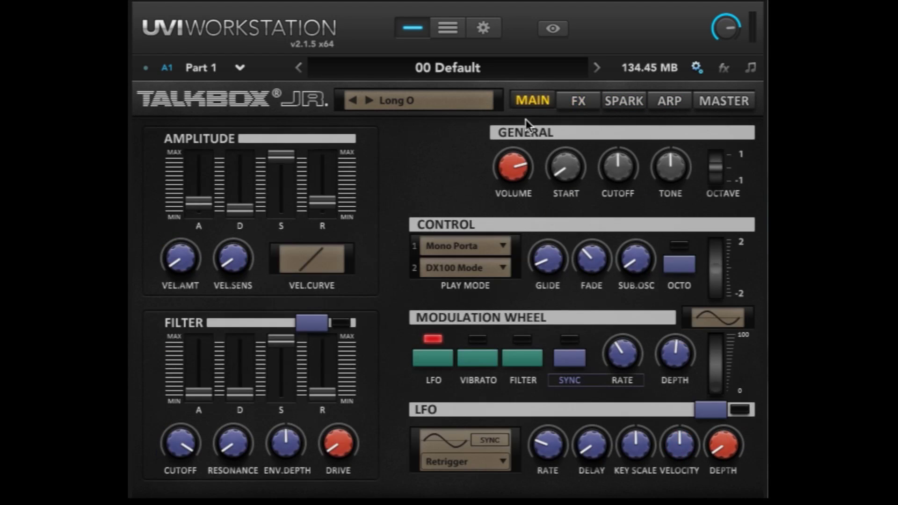
click(736, 93)
click(679, 100)
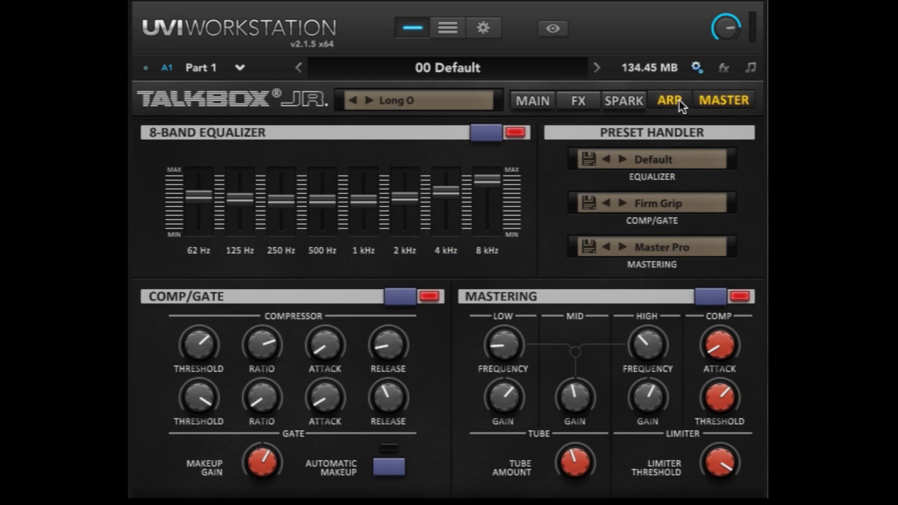
click(635, 101)
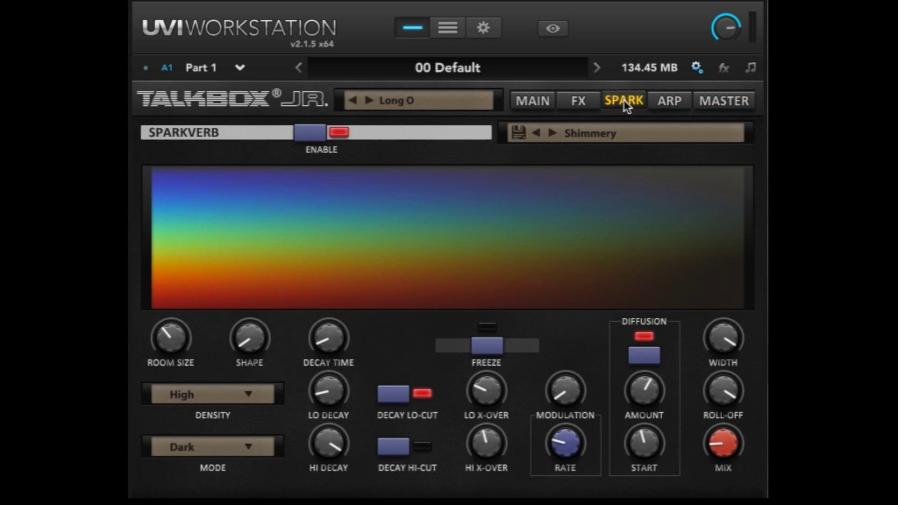
click(579, 100)
click(543, 103)
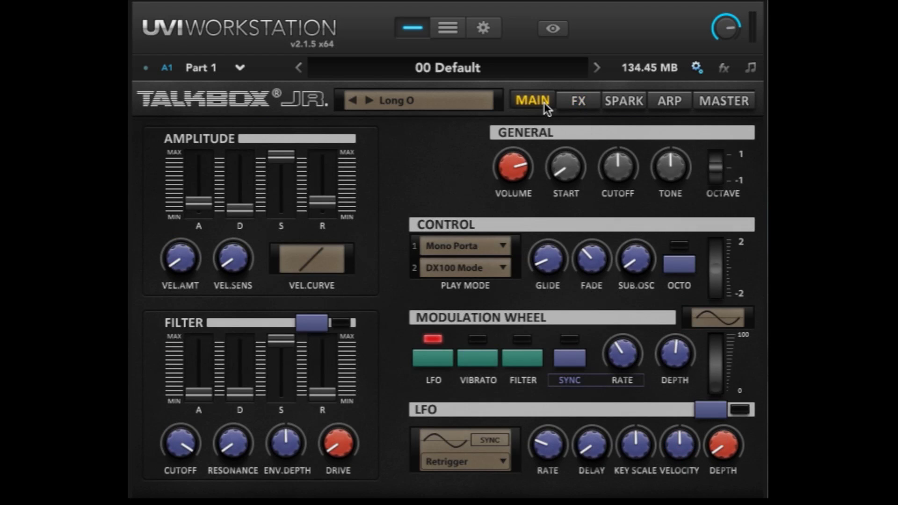